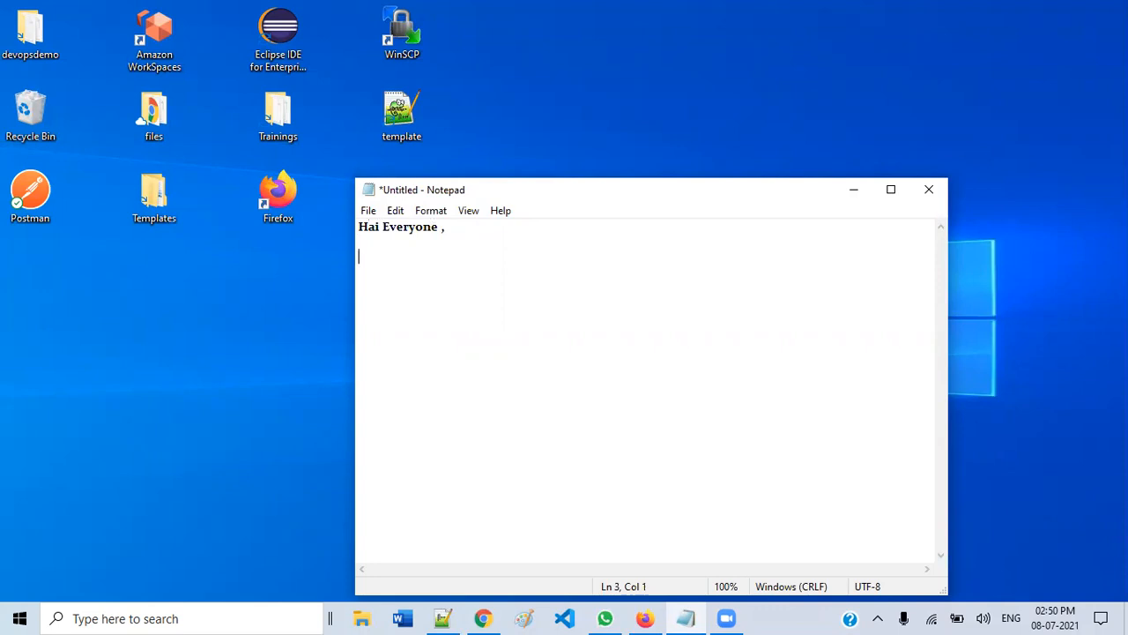
- Type the title 'aws cross-account -access by using IAM user' and the two-accounts note (account-a & account-b)
text(aws cross-account -acc)
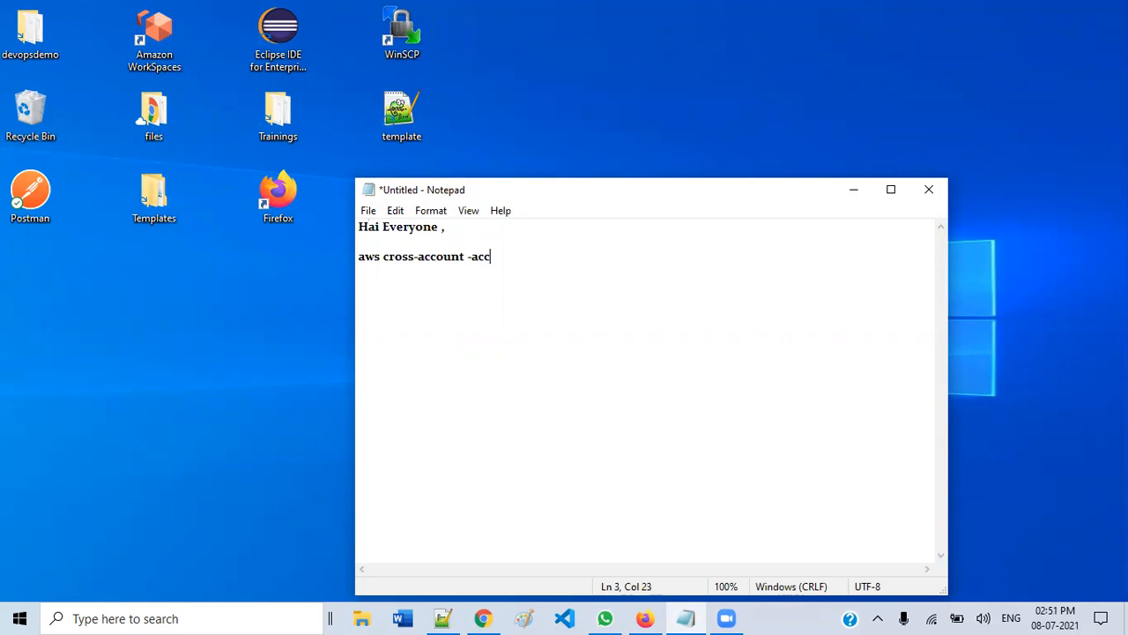
text(ess by using IAM )
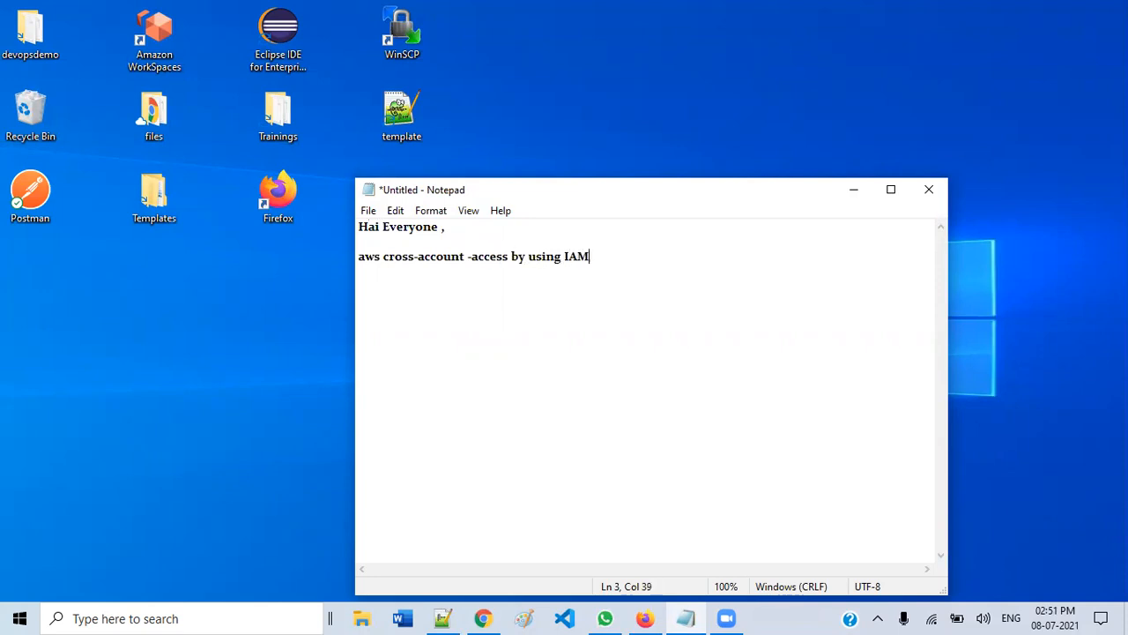
text(user)
key(Return)
key(Return)
key(Return)
text(let us collect )
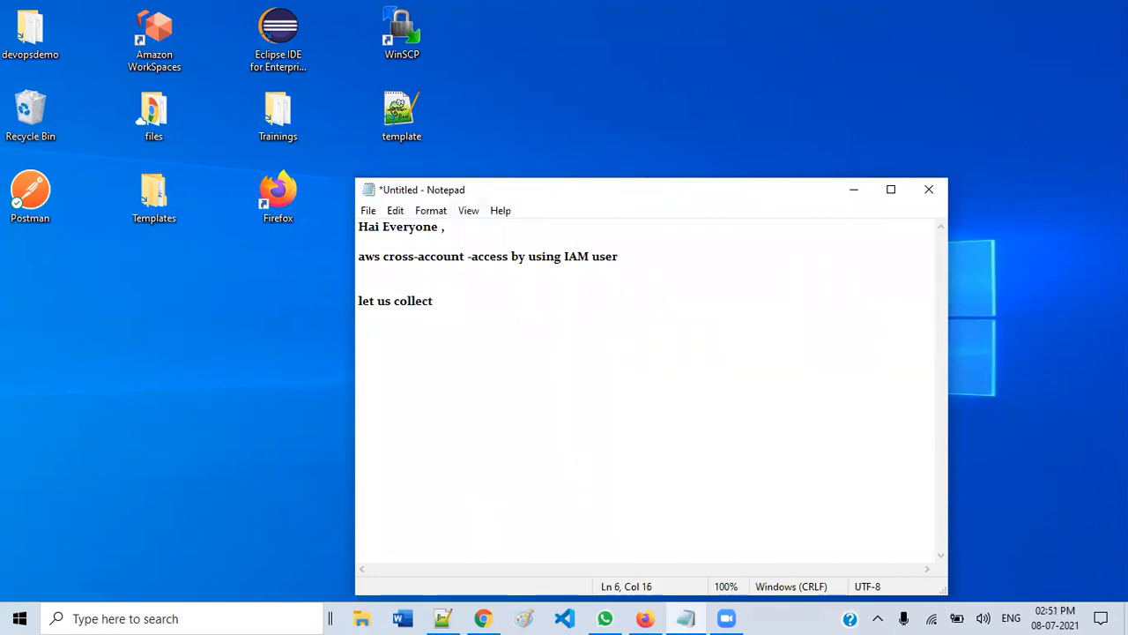
text(the requirement )
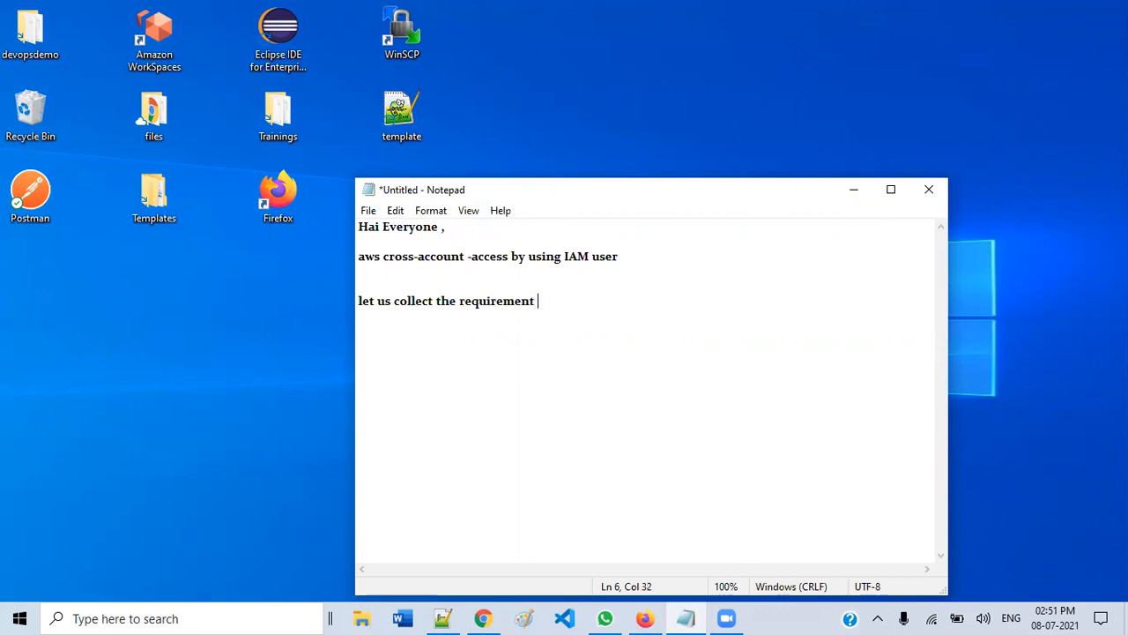
text(,)
key(Return)
key(Return)
text(two accounts -)
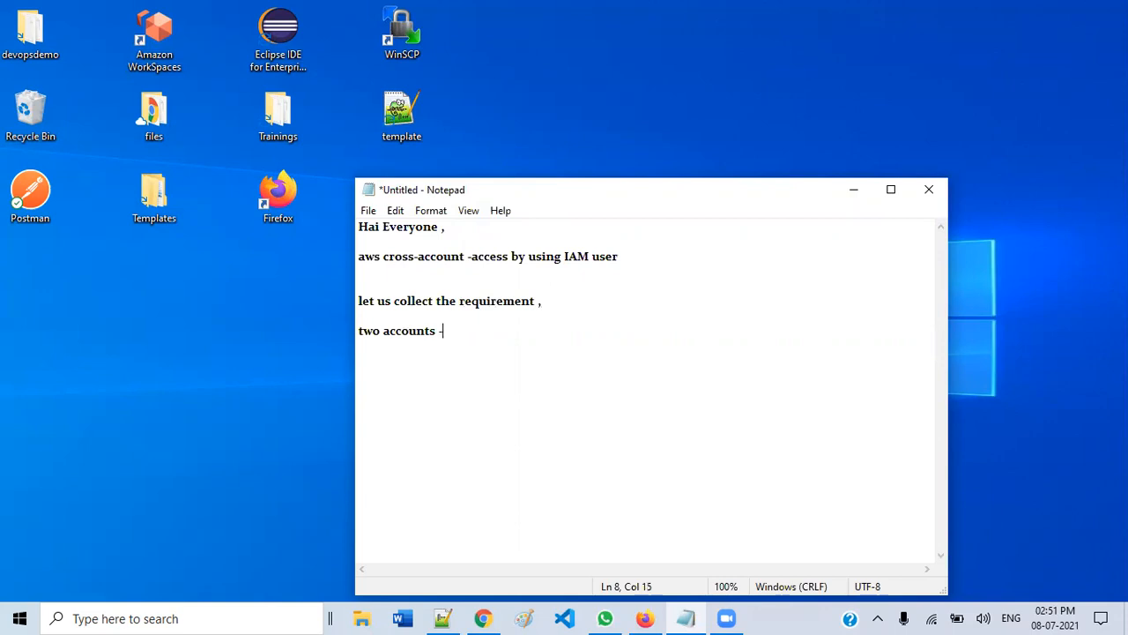
text( aws)
key(Return)
key(Return)
text(Iet us ass)
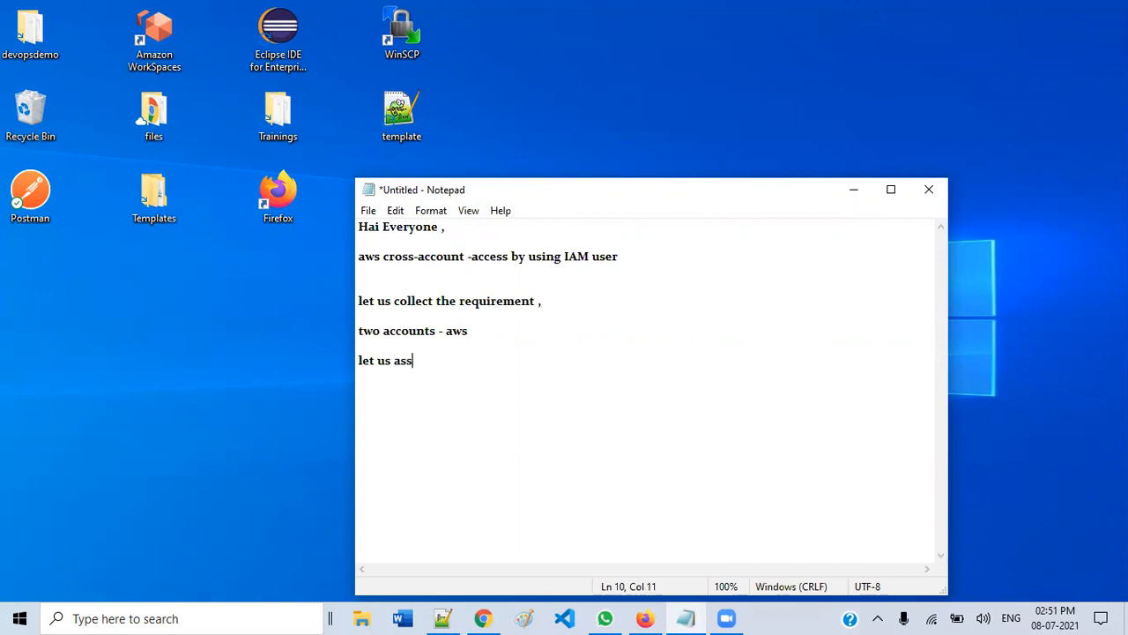
text(ume account-a & a)
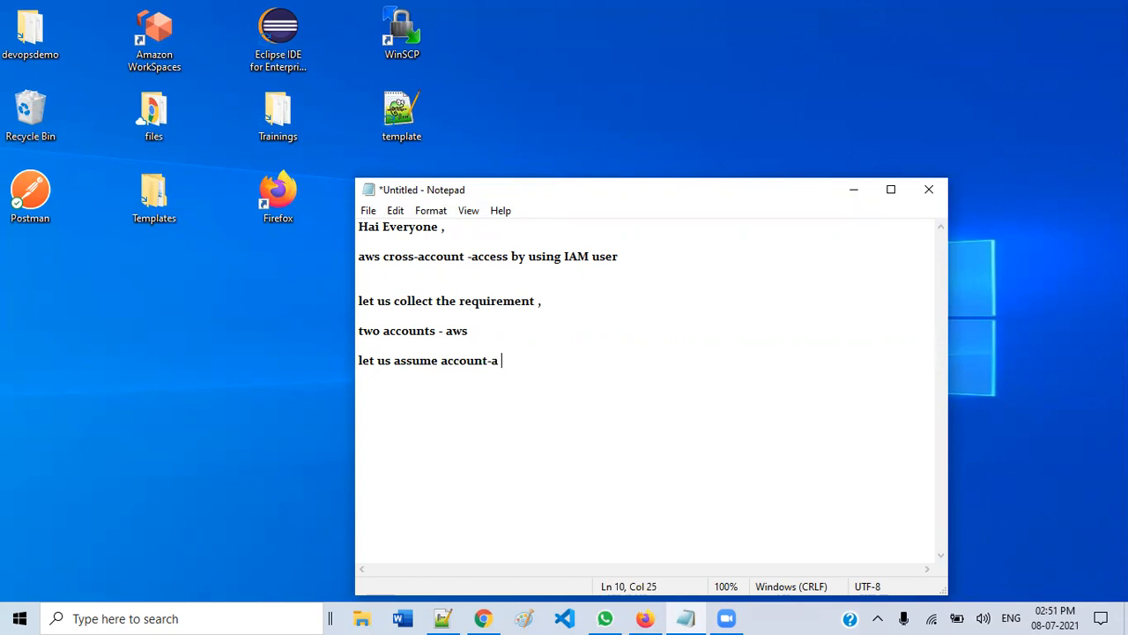
text(ccount-b)
key(Return)
key(Return)
key(Return)
- Add the lines 'aws s3 -- account-a --->2 bucket', 'where account b --->' and the cross account access sentence
text(aws s3 )
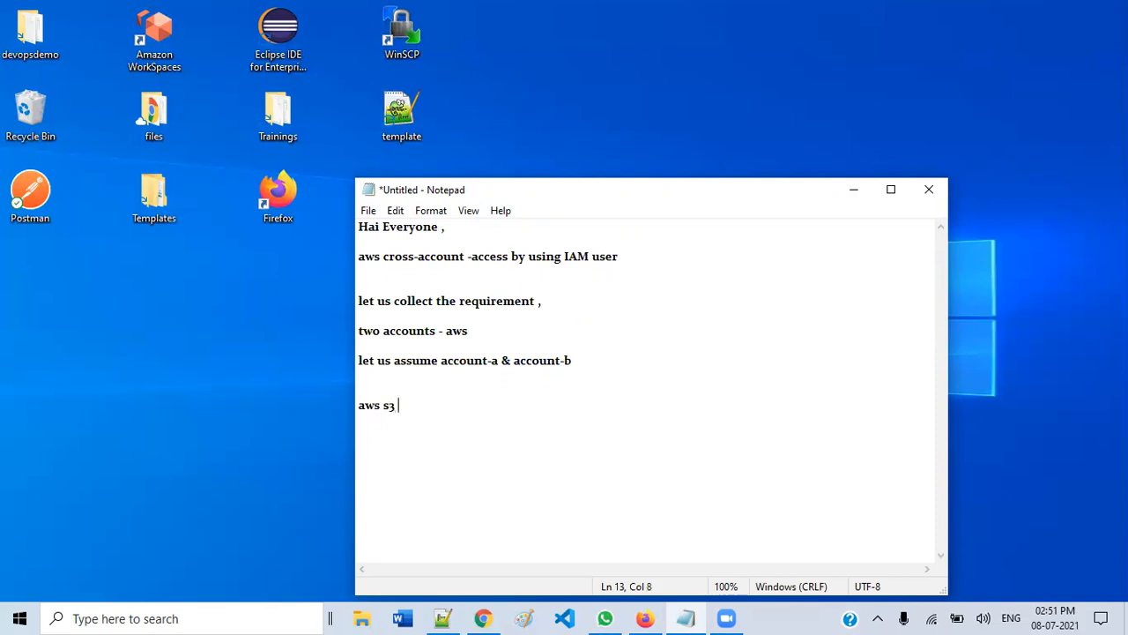
text(-- account-a --->2 bucket)
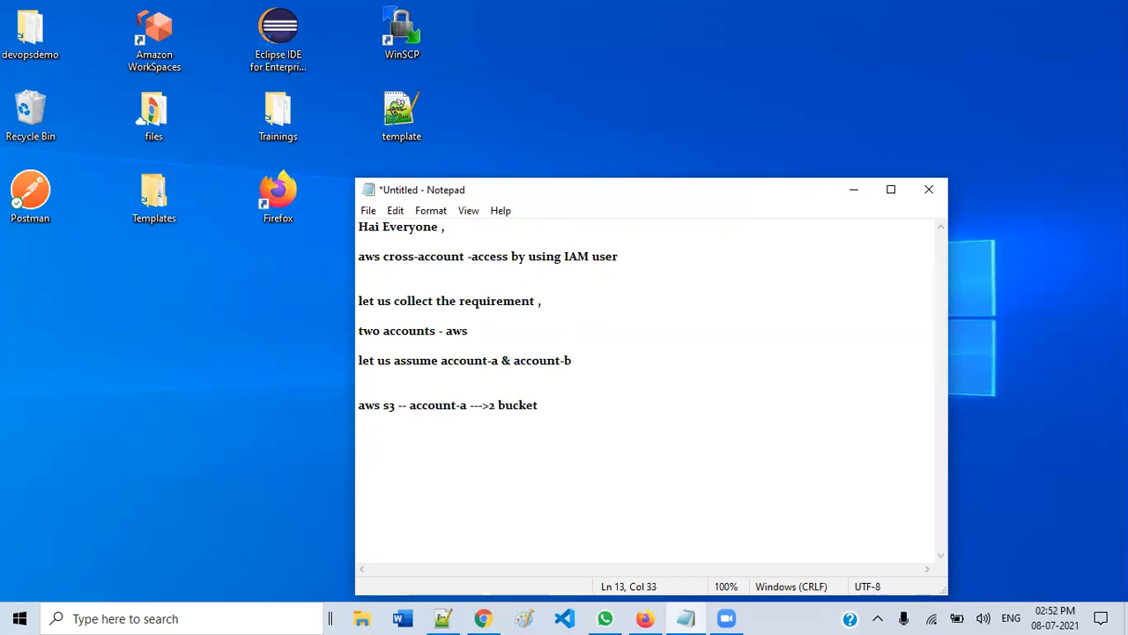
key(Return)
key(Return)
text(where ac)
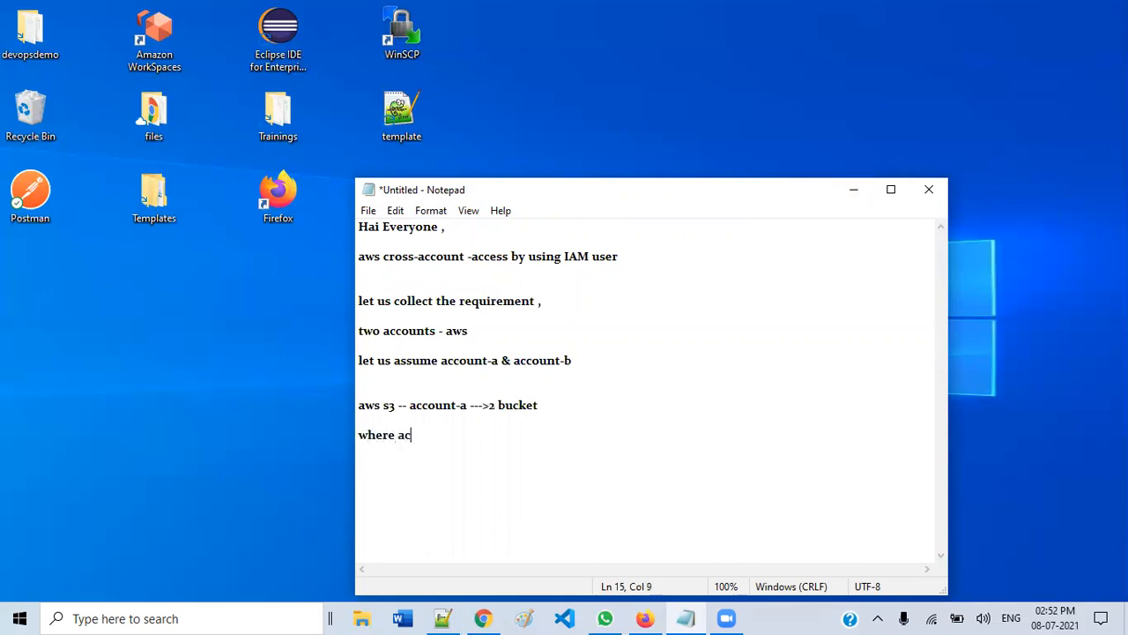
text(count b --->)
key(Return)
key(Return)
key(Return)
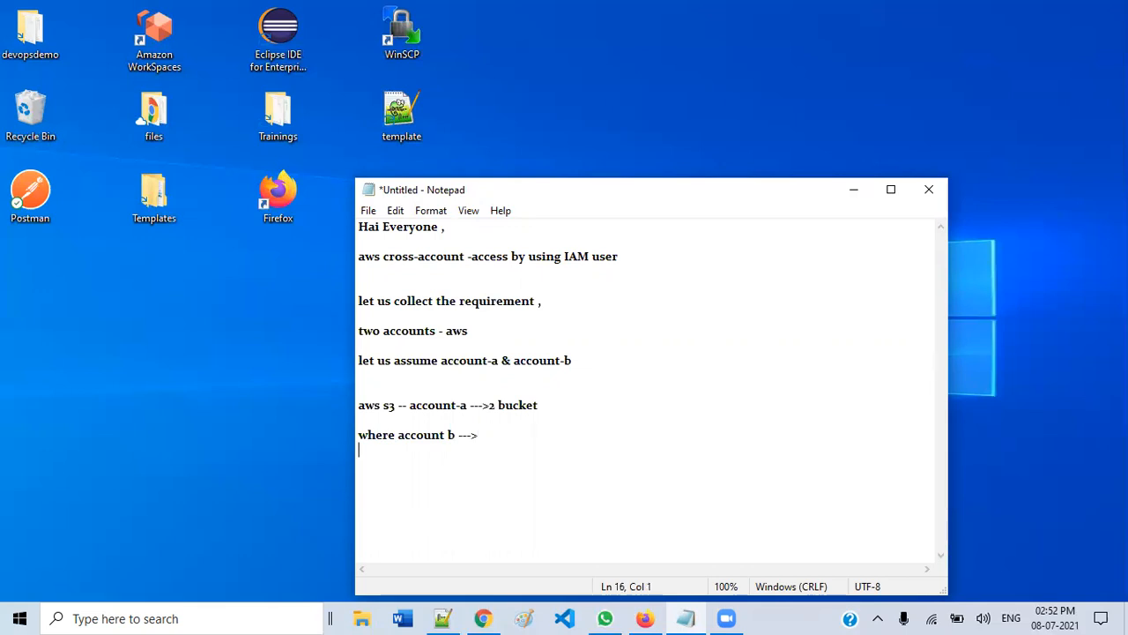
text(in these)
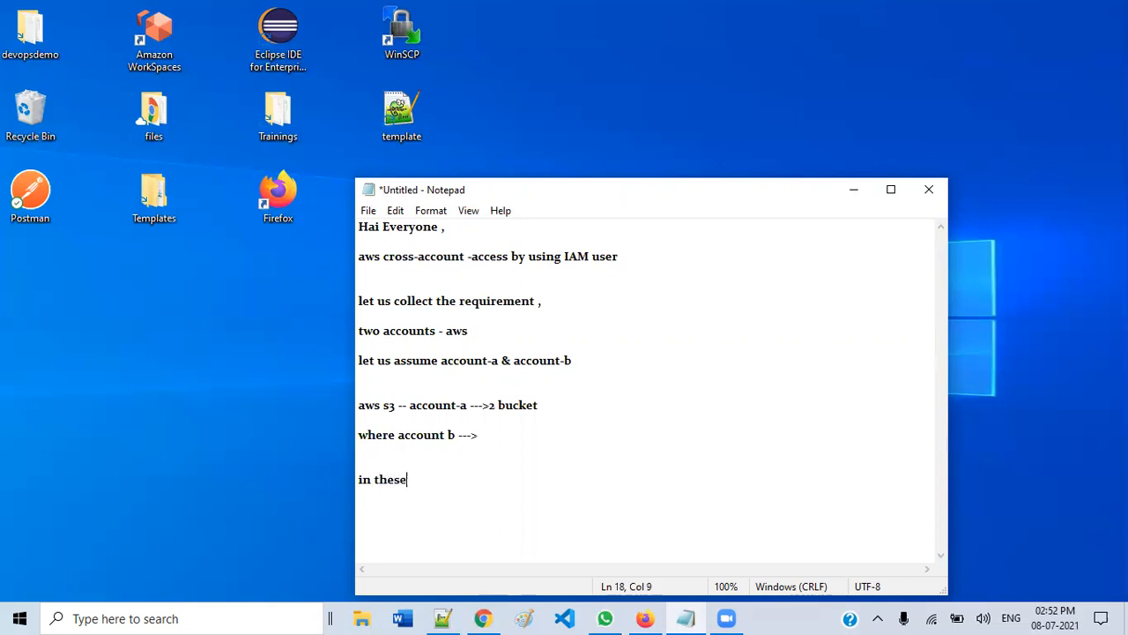
text( we are going)
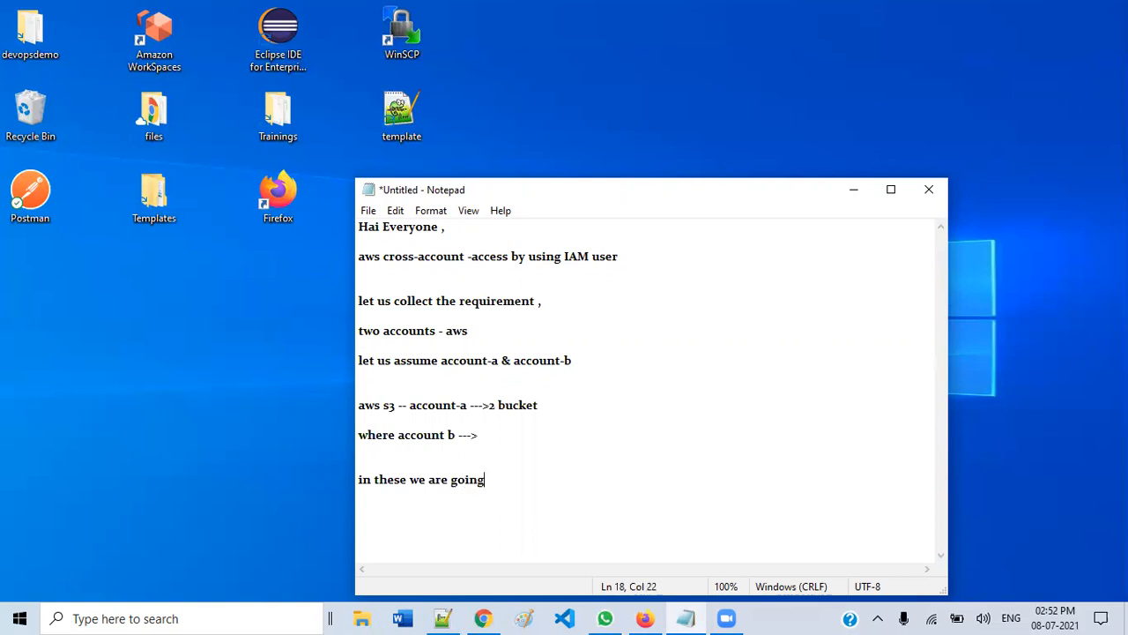
text( to use aws cross )
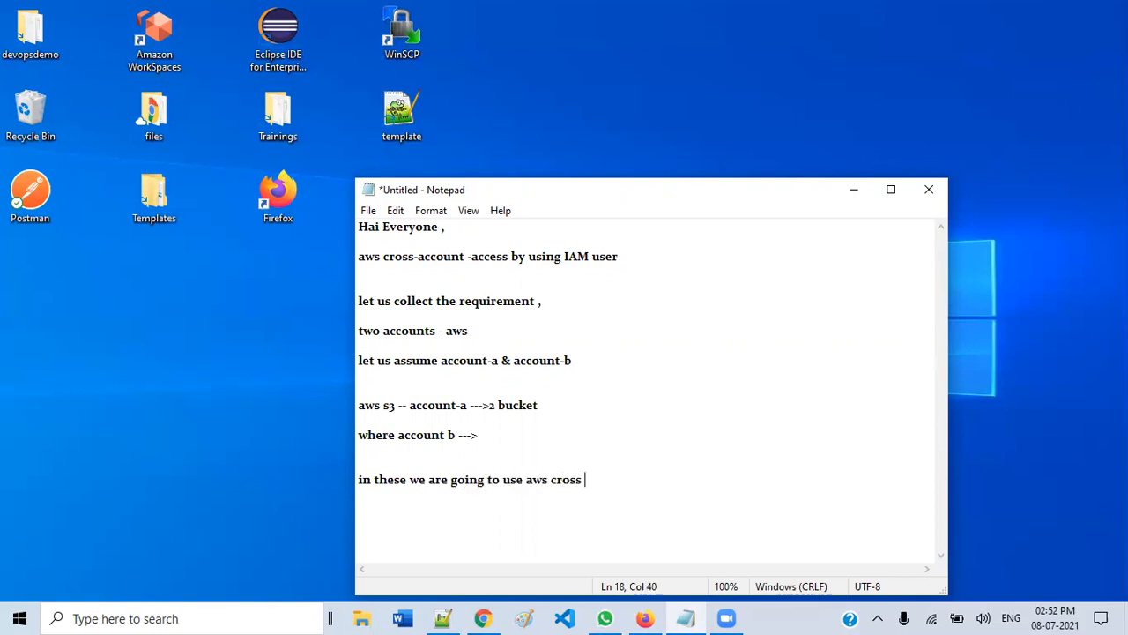
text(account access)
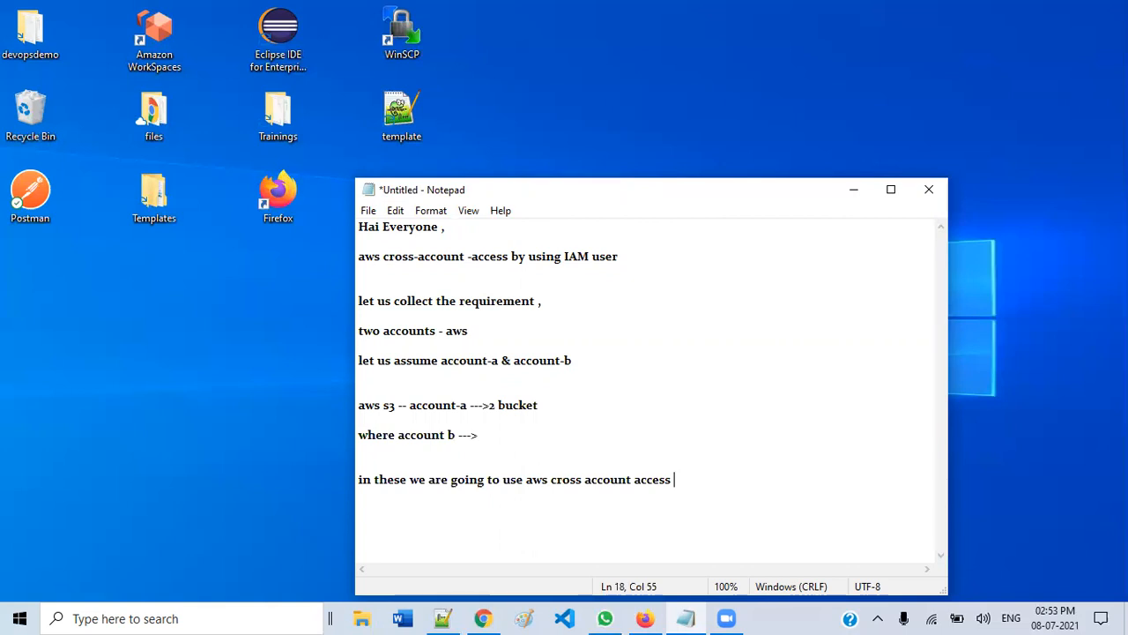
- Add the note 'role ---> account A ---> s3 read only access'
key(Return)
key(Return)
key(Return)
text(role ---> account )
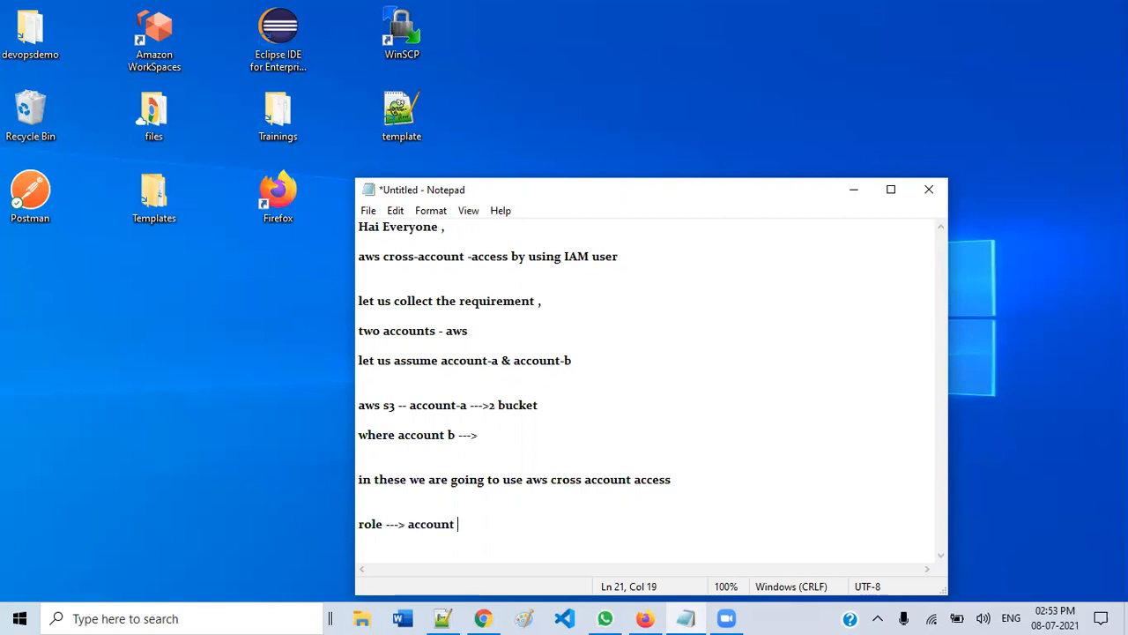
text(A ---> s3 read only )
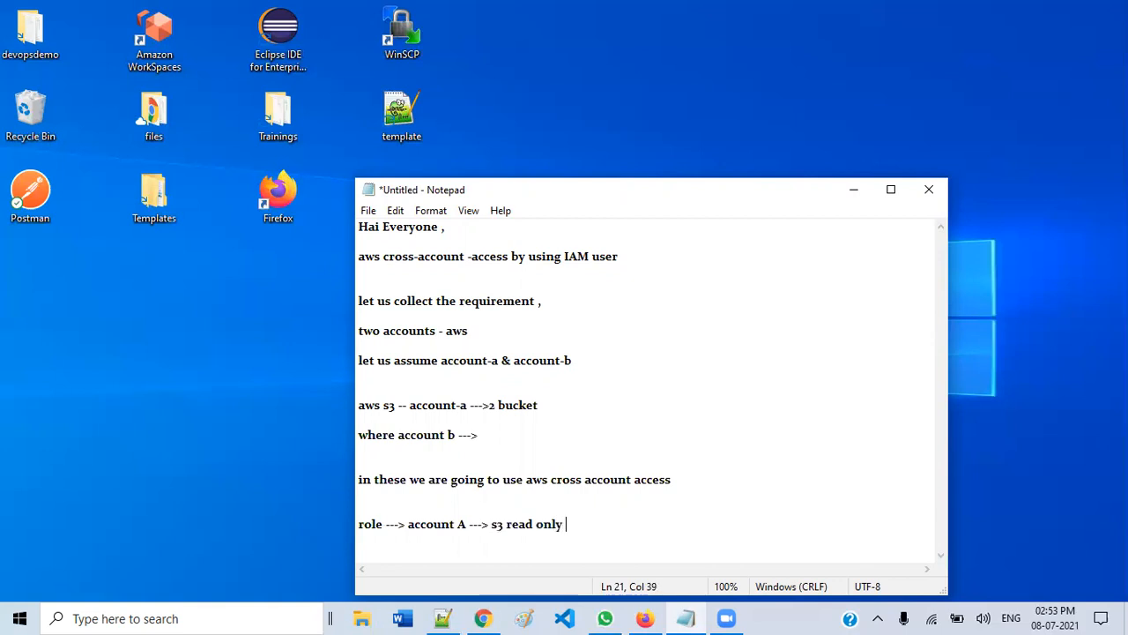
text(access)
key(Return)
key(Return)
- Add the 'IAM user ---> account-b ---> policy' line, correcting the typo, plus a closing line
text(IAM user )
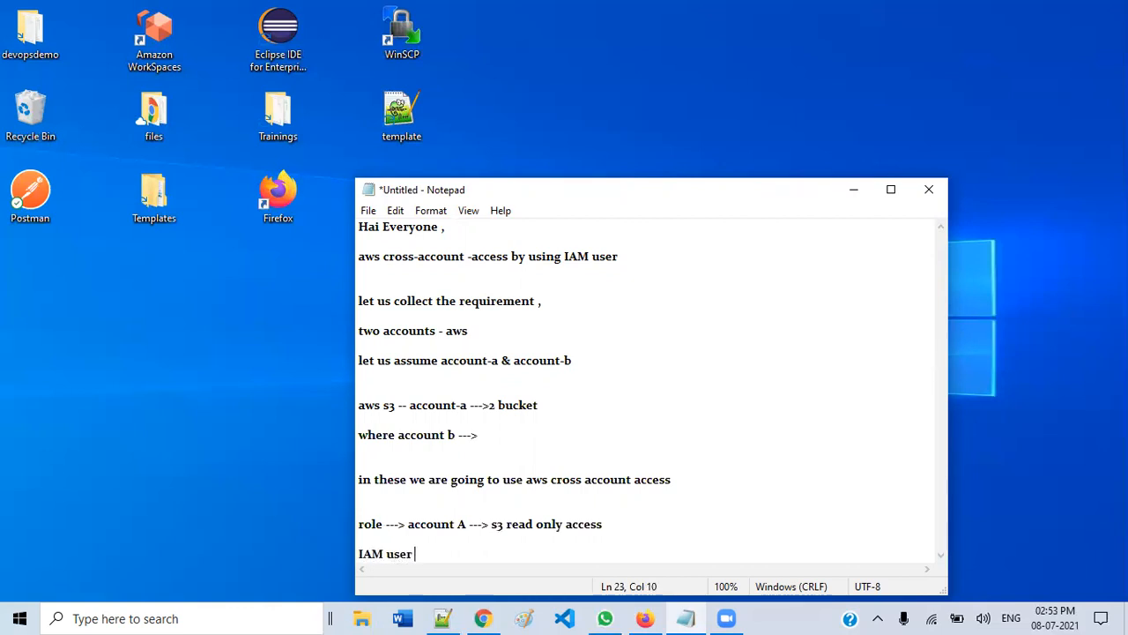
text(--->)
text(account-)
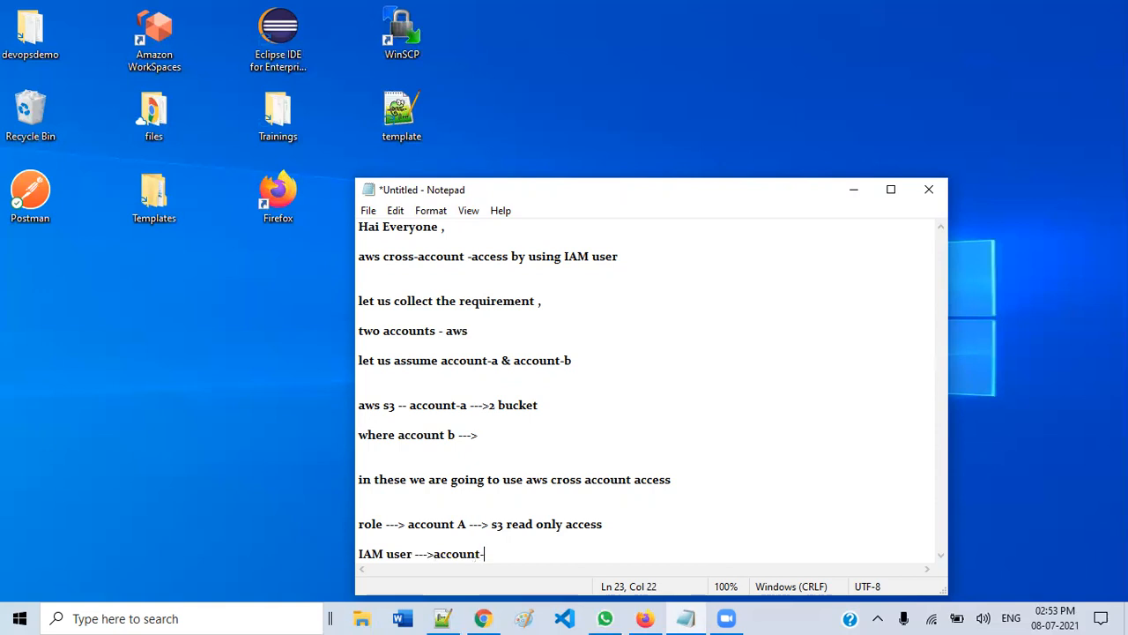
text(b ---> plo)
key(BackSpace)
key(BackSpace)
text(olicy and that)
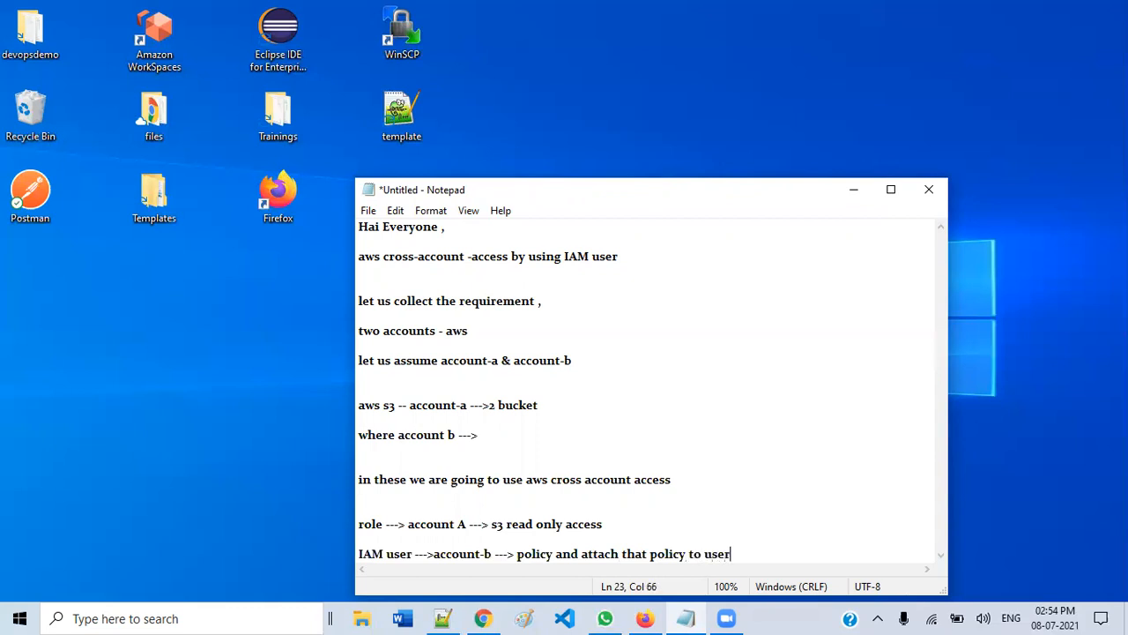
key(Return)
key(Return)
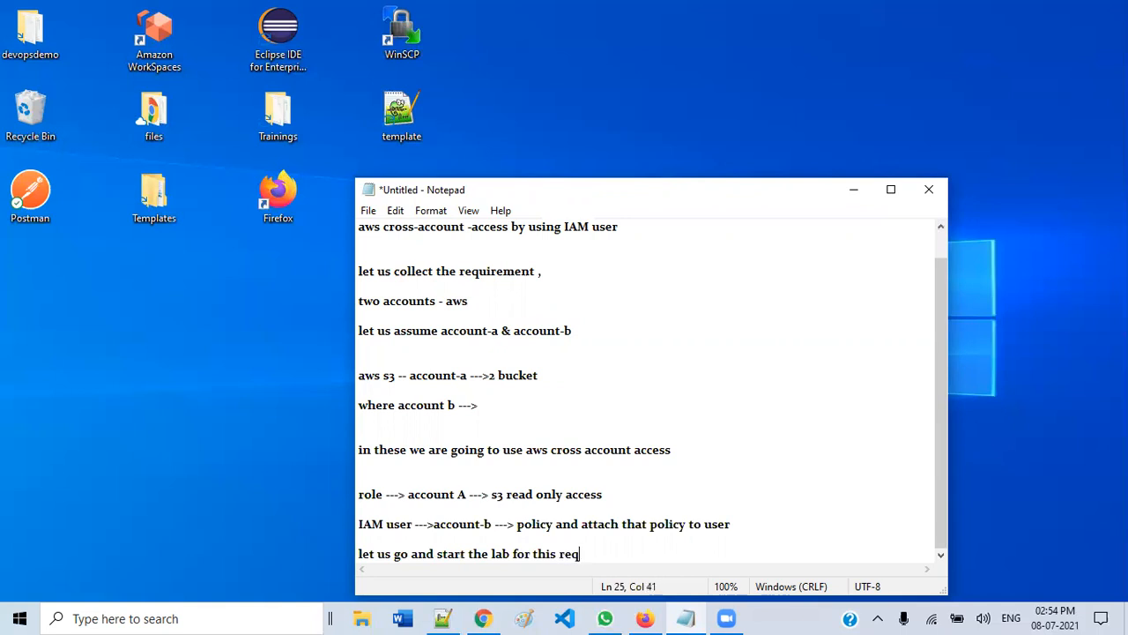
text(.)
key(Return)
key(Return)
key(Return)
key(Return)
key(Return)
key(Return)
key(Return)
key(Return)
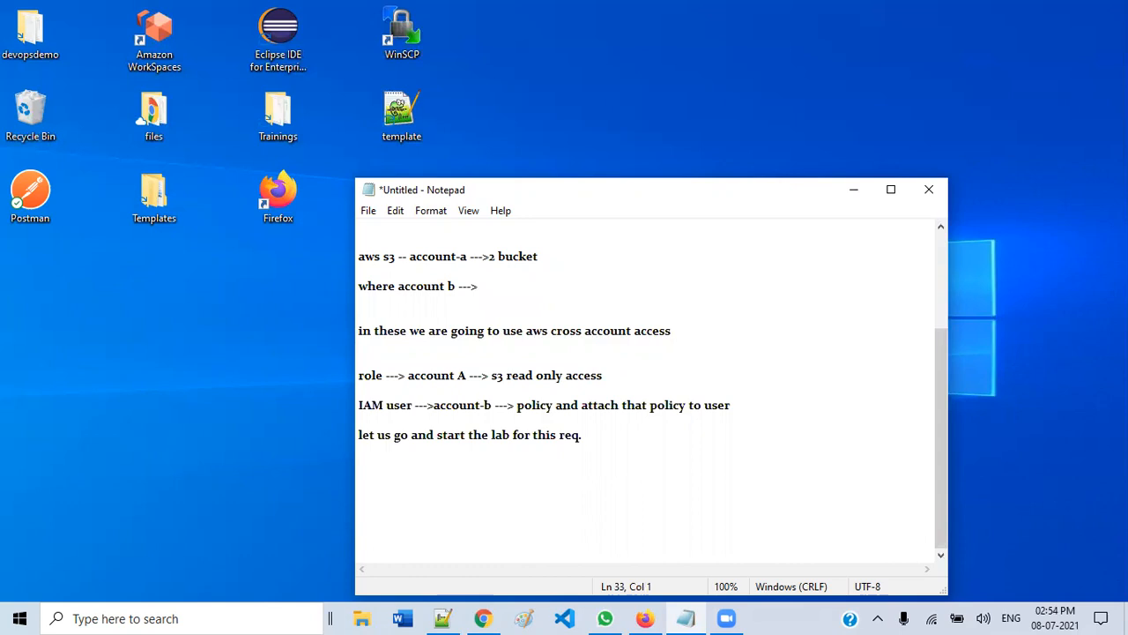
- Bring up Chrome and select the AWS account ID in the account menu
click(853, 189)
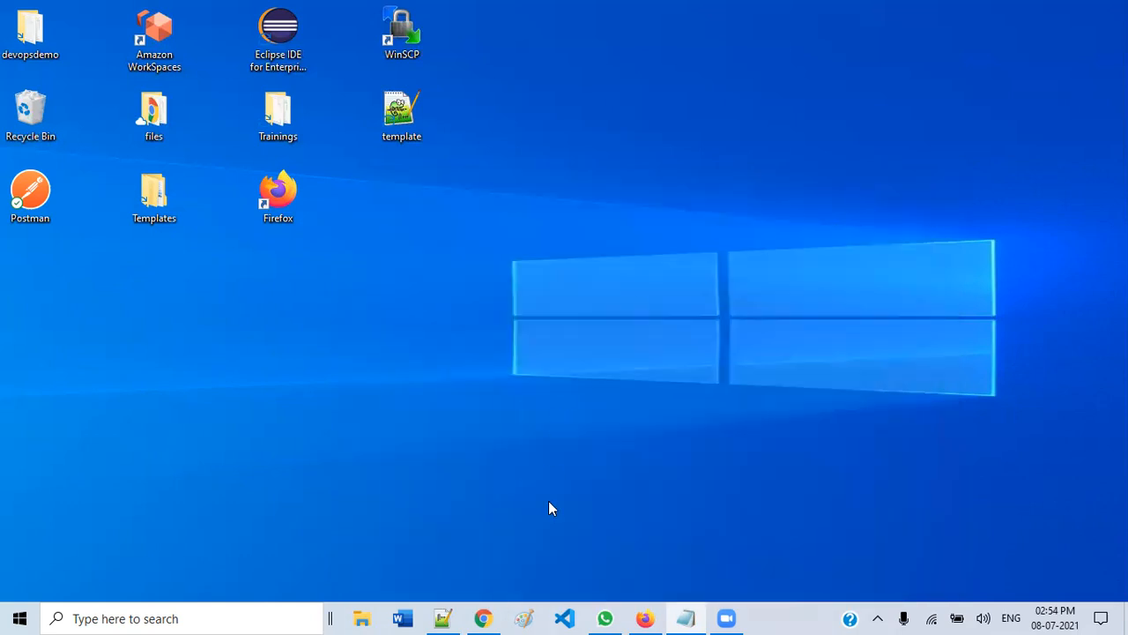
click(485, 617)
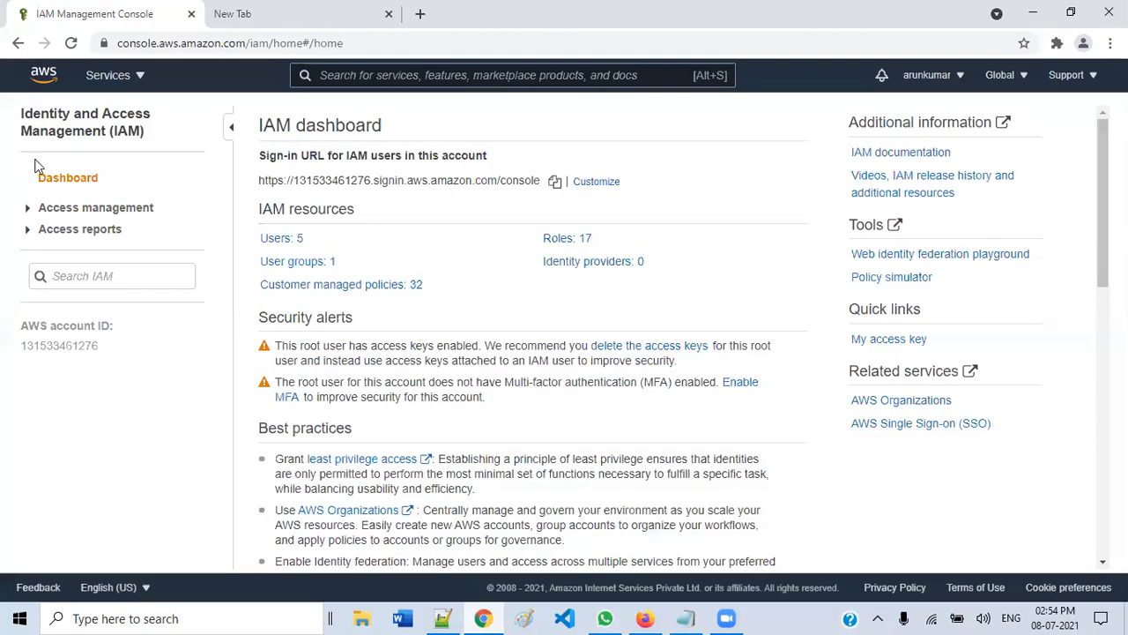
click(935, 78)
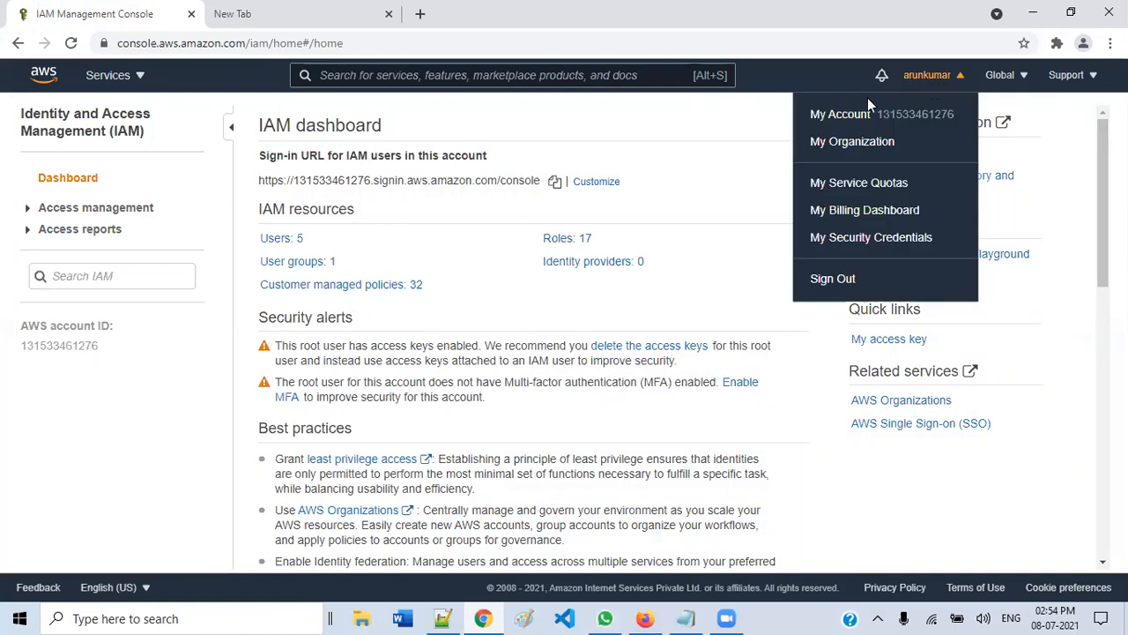
drag(882, 113, 956, 113)
click(939, 77)
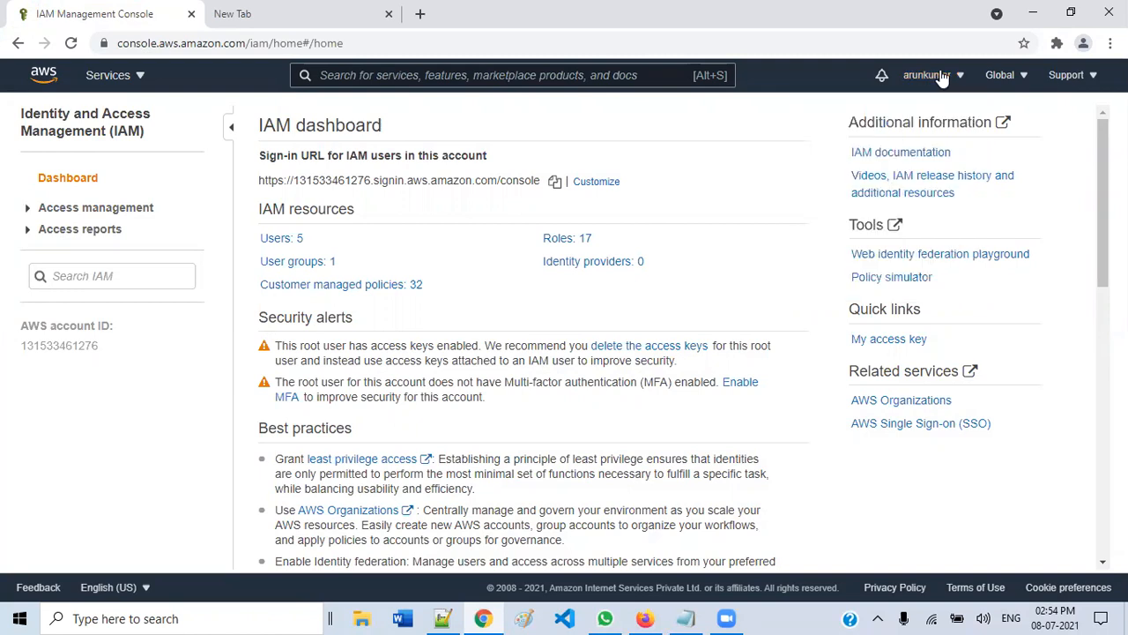
- View the four S3 buckets, dismiss the Storage Classes notice, then minimise the browser
click(113, 77)
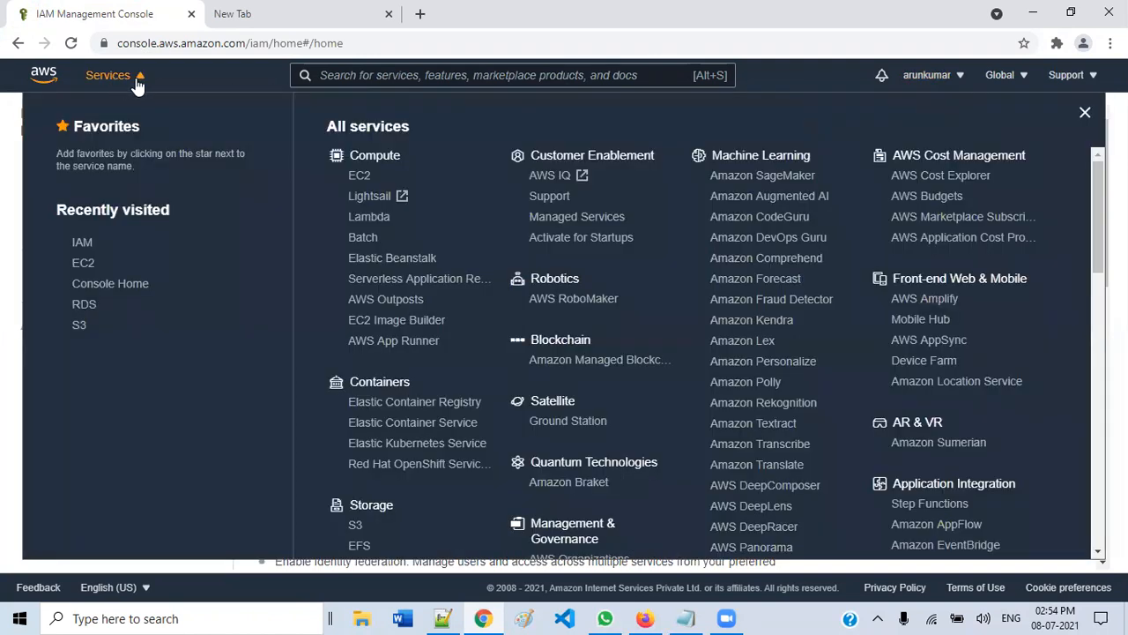
click(356, 526)
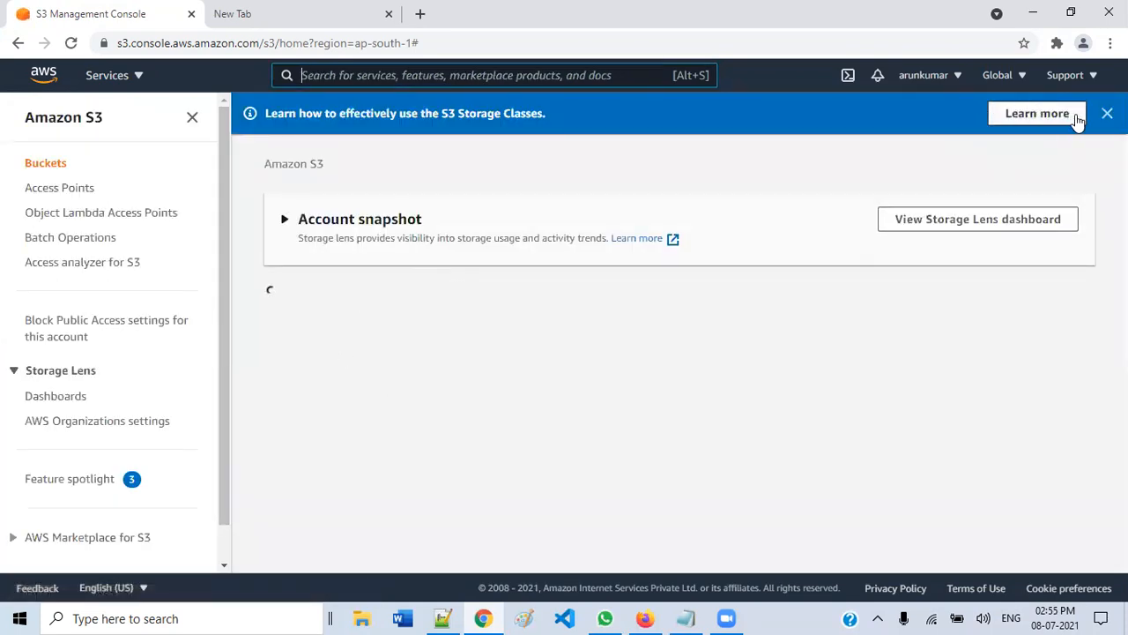
click(1075, 114)
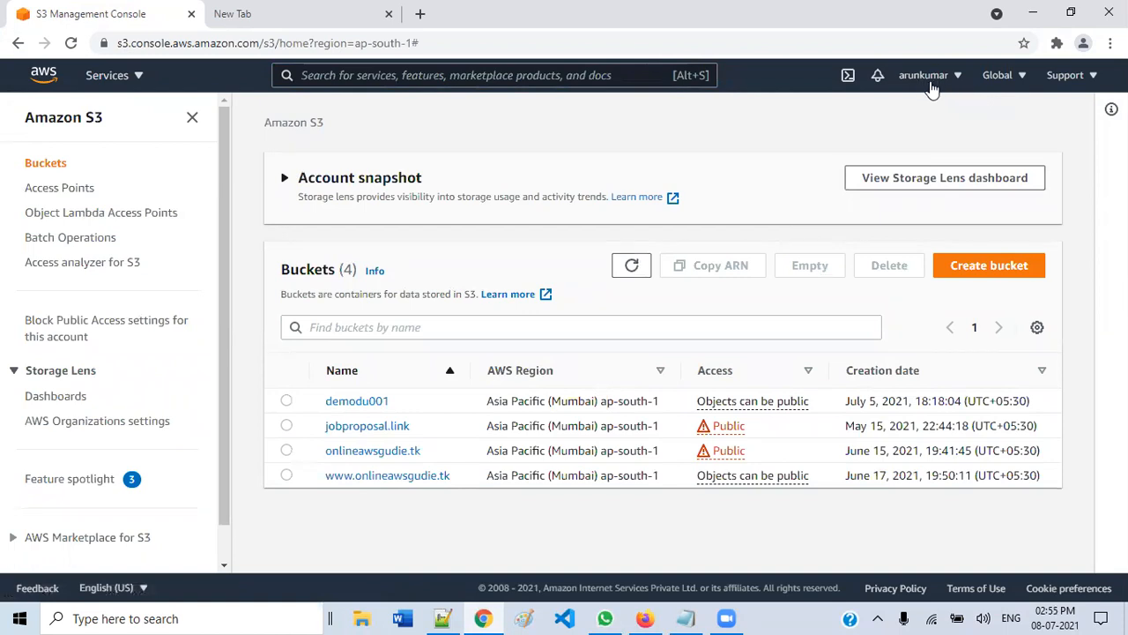
click(1034, 18)
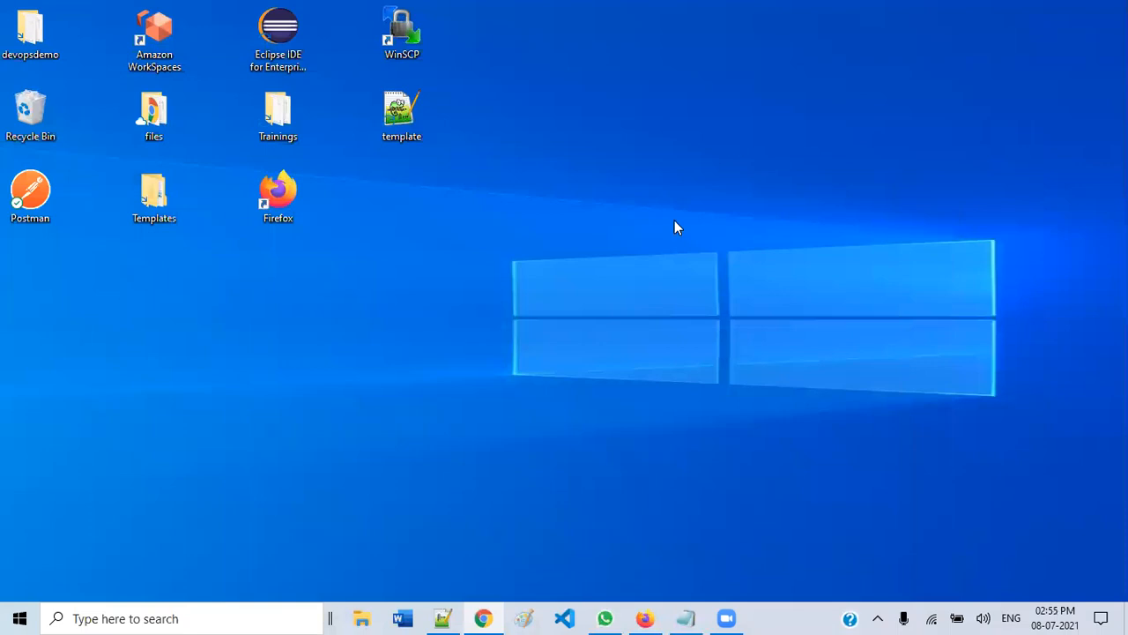
- Sign in to account B in Firefox as root user with the saved email, security check and password
click(646, 617)
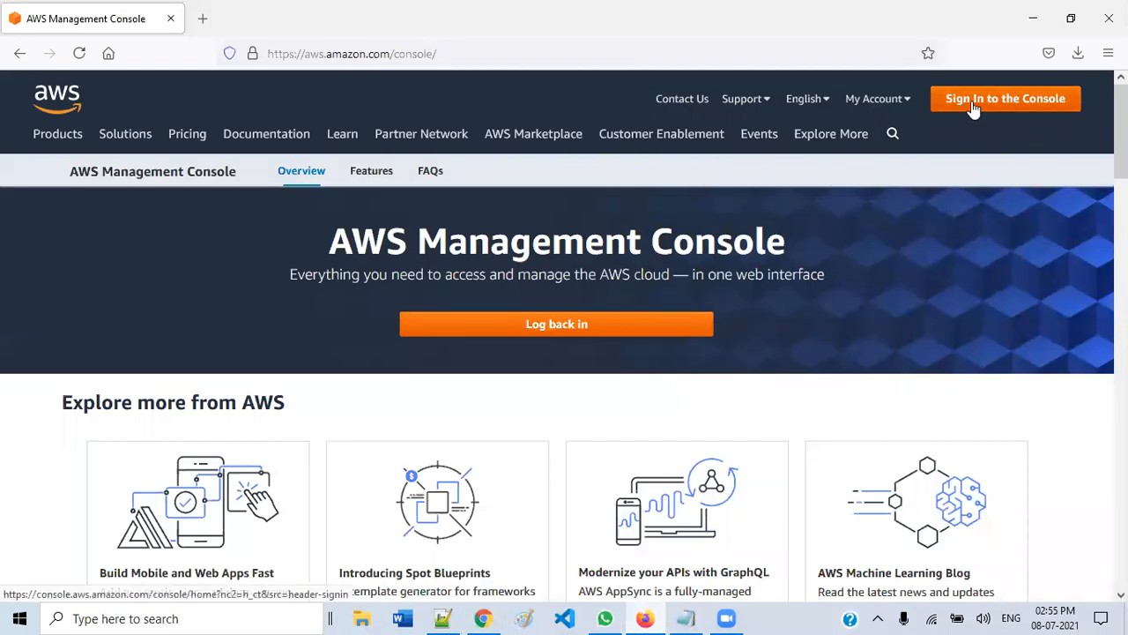
click(973, 106)
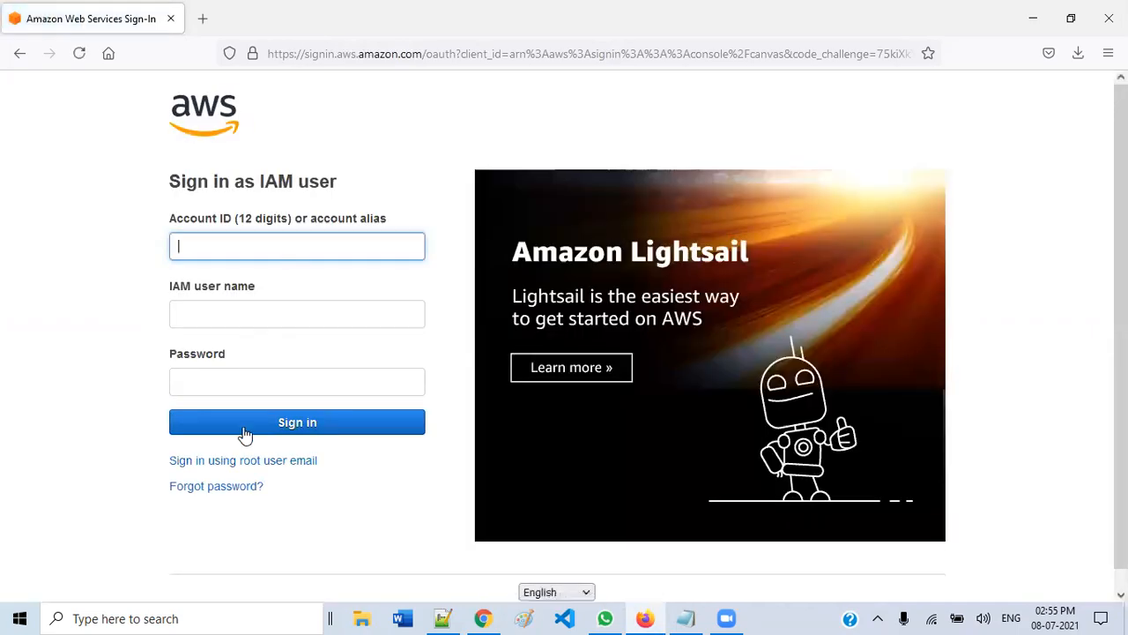
click(245, 460)
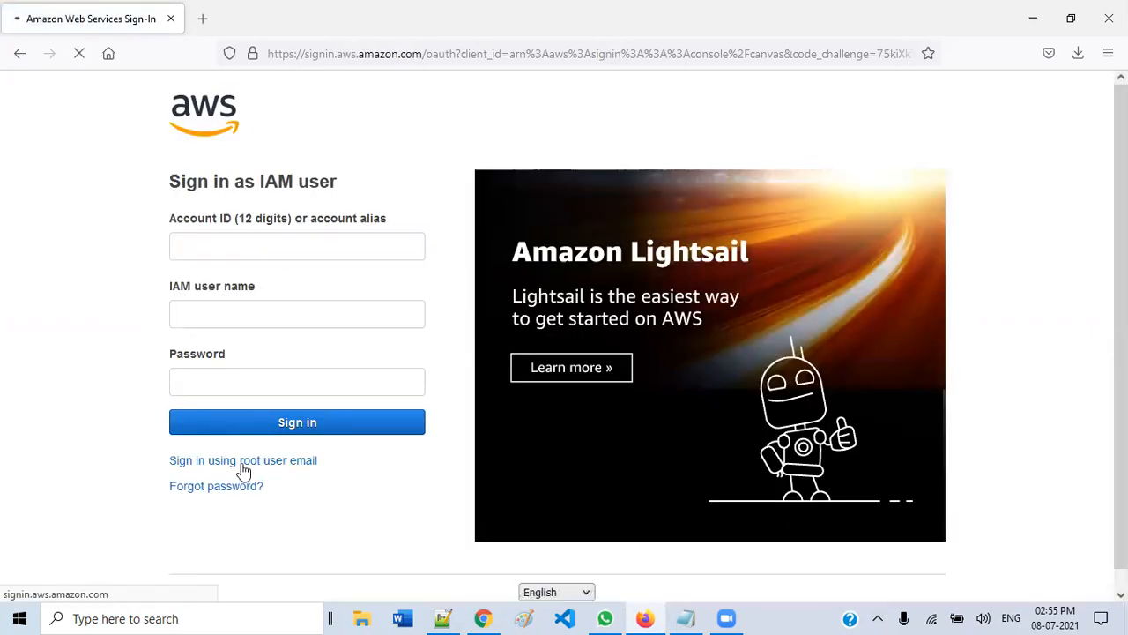
click(245, 407)
click(264, 466)
click(287, 448)
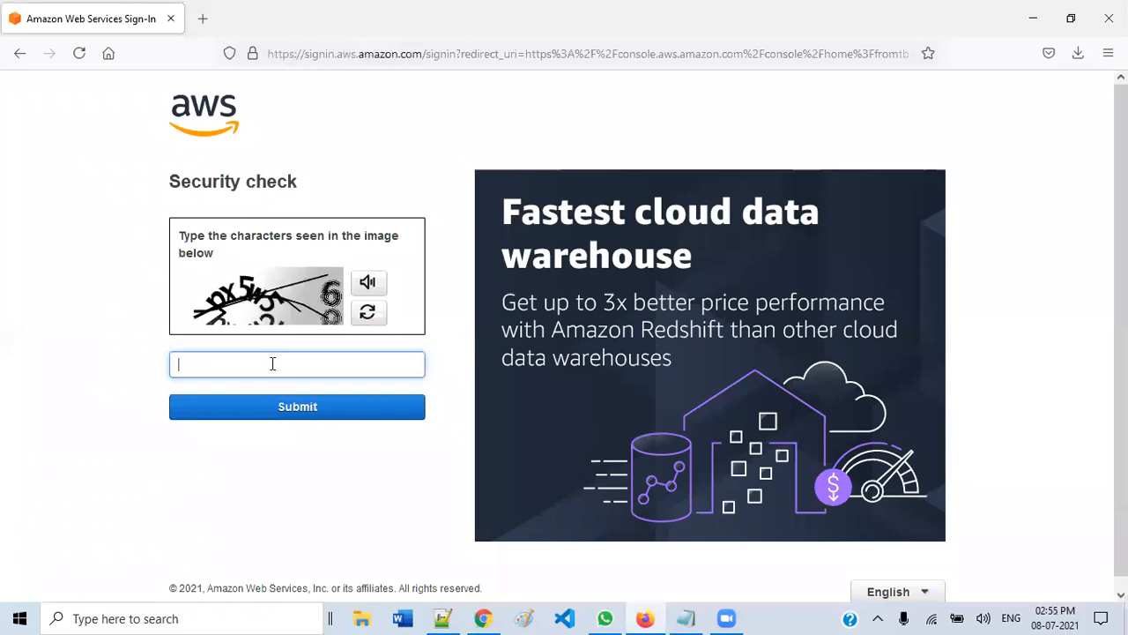
click(309, 365)
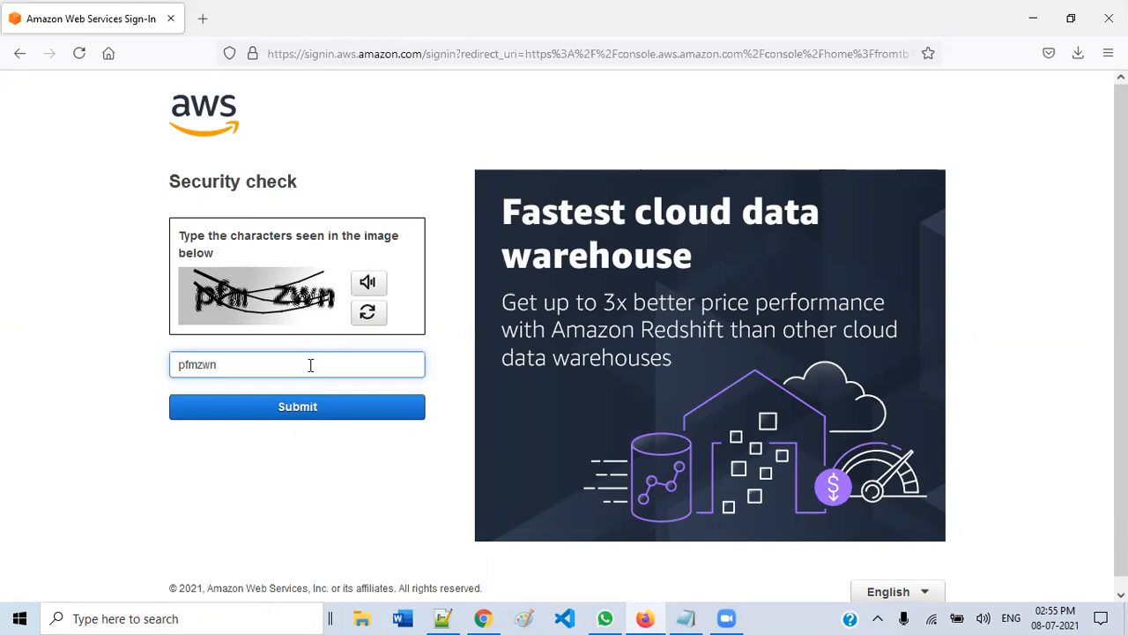
key(Return)
text(••••)
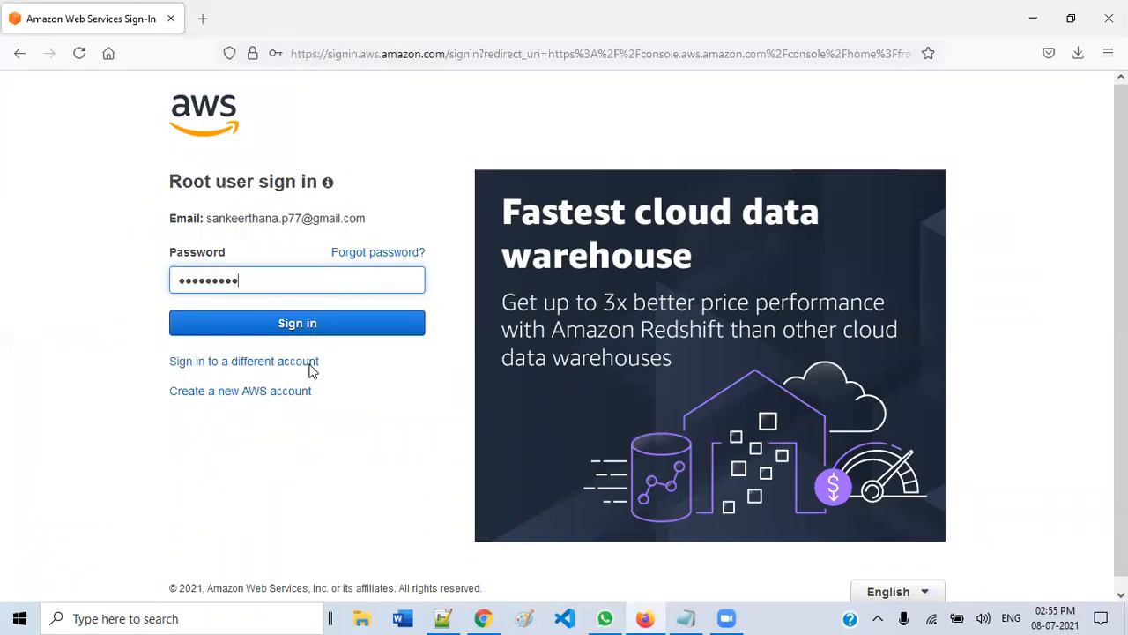
key(Return)
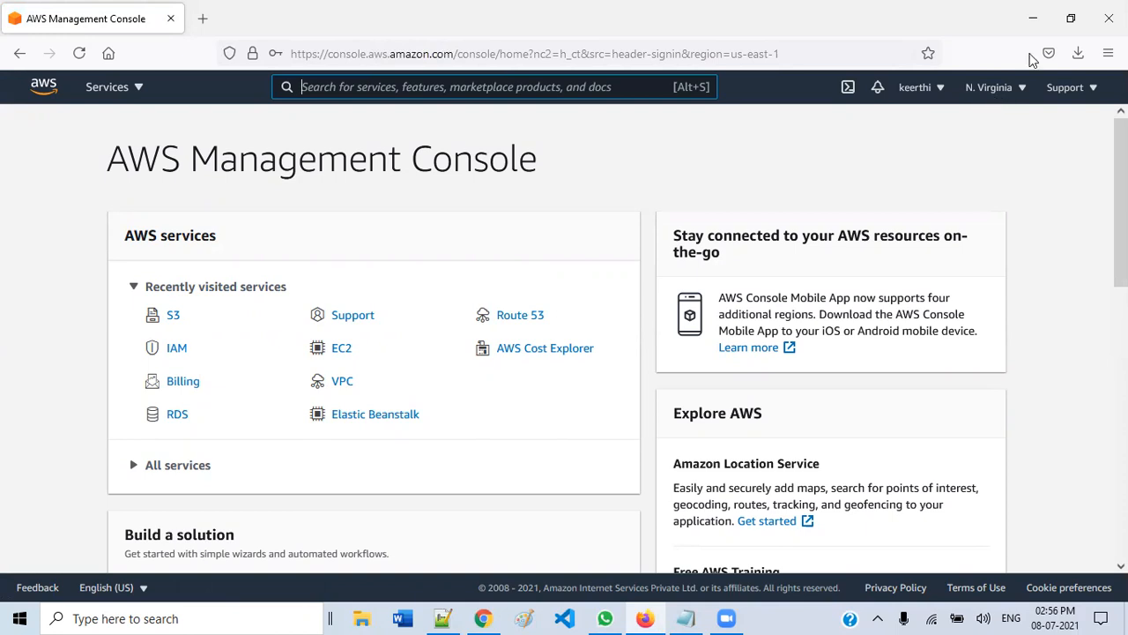
- Revisit account A's S3 buckets in Chrome via EC2 and back, then minimise Chrome
click(486, 617)
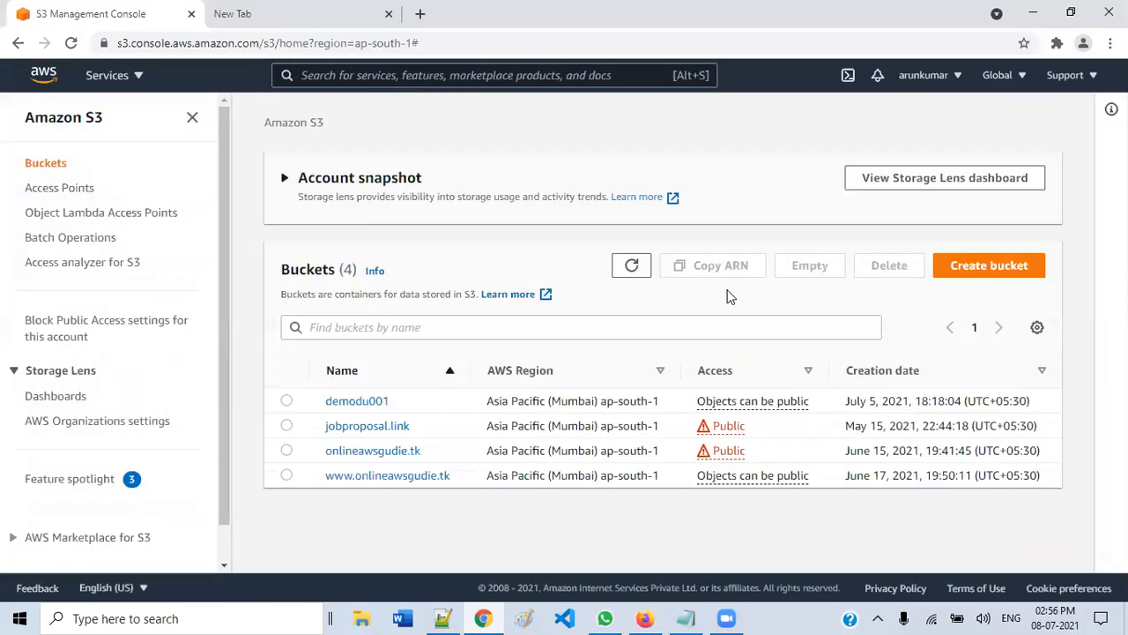
click(138, 77)
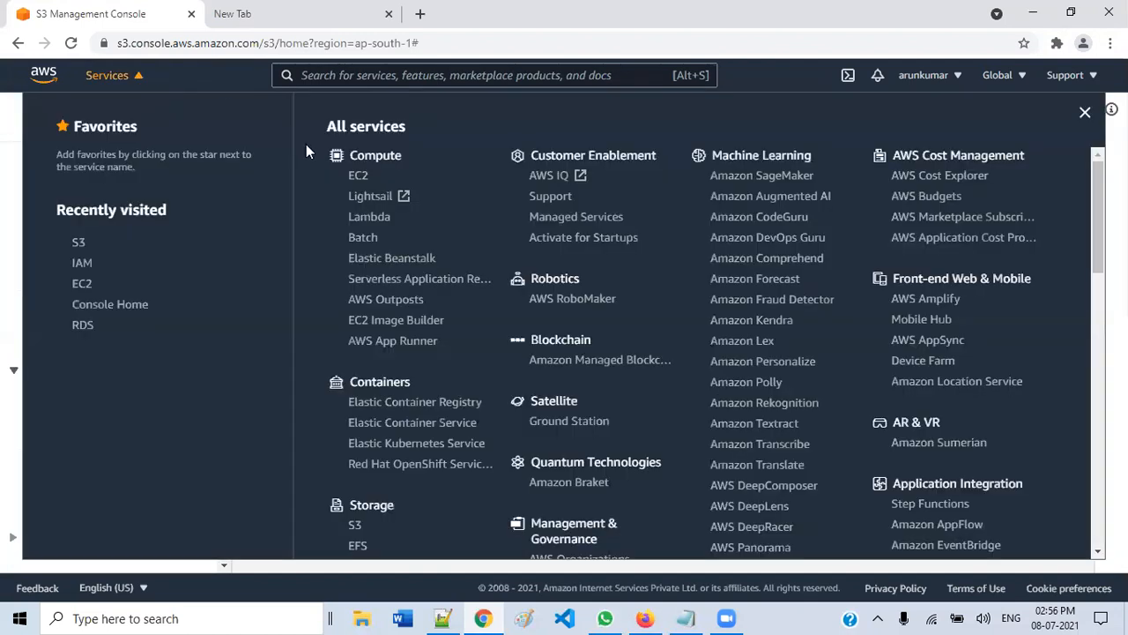
click(357, 177)
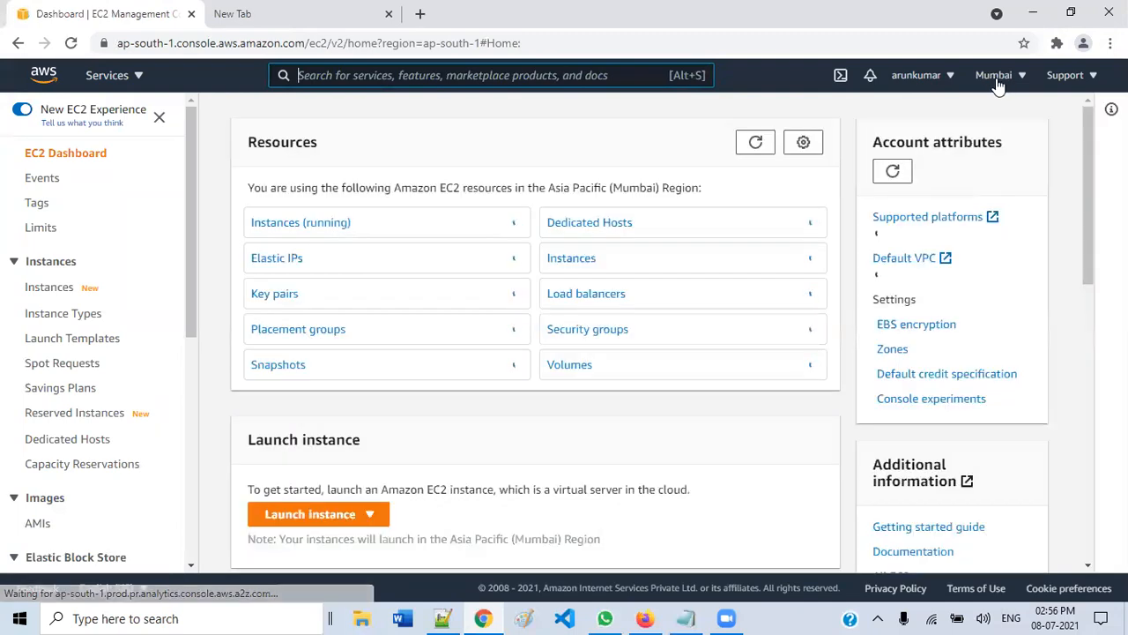
click(136, 79)
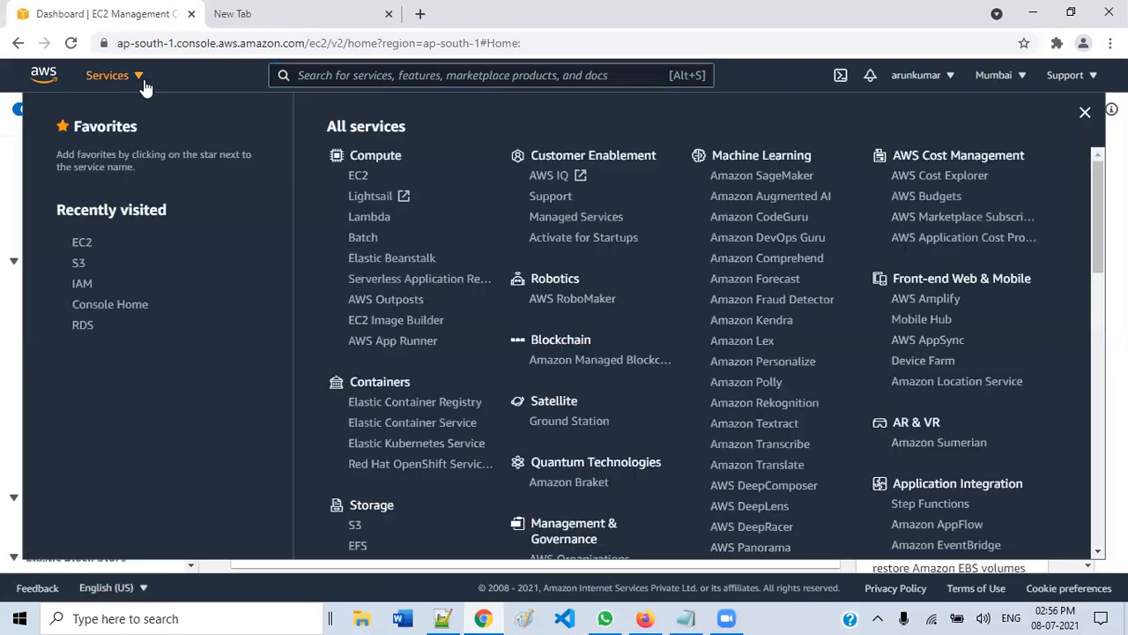
click(355, 526)
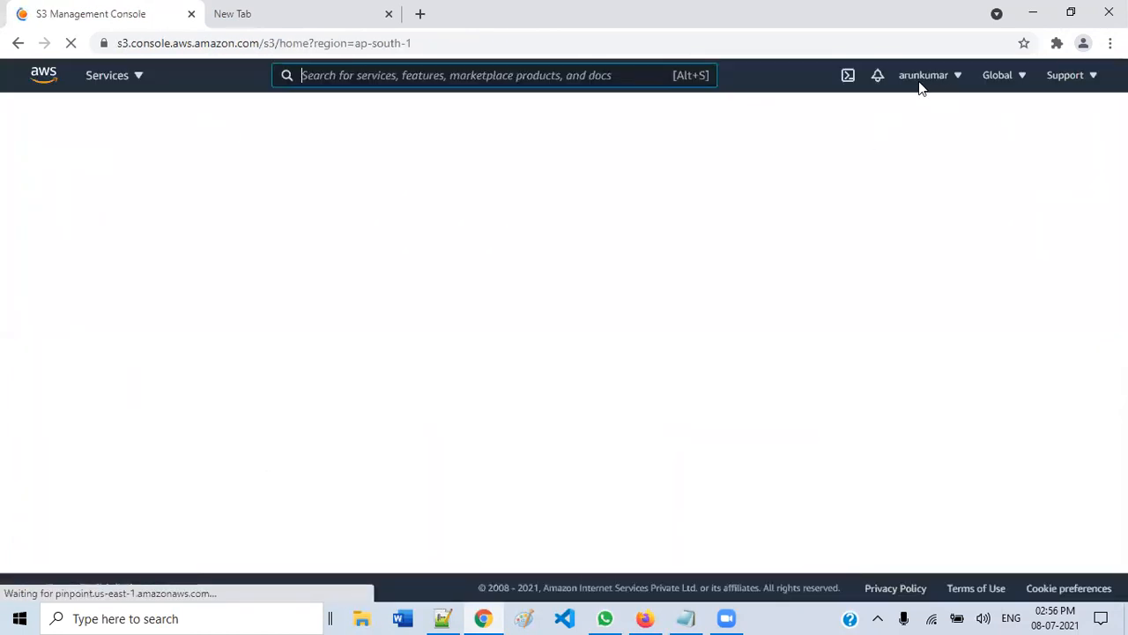
click(1033, 14)
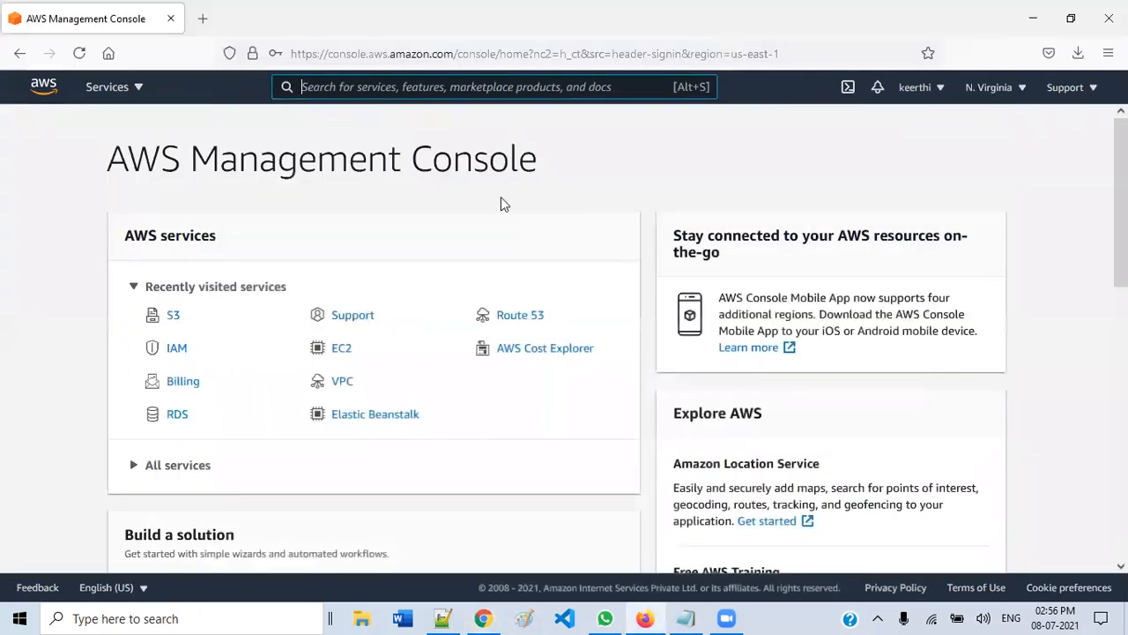
- Open S3 in account B to see no buckets, then minimise both browser windows
click(172, 317)
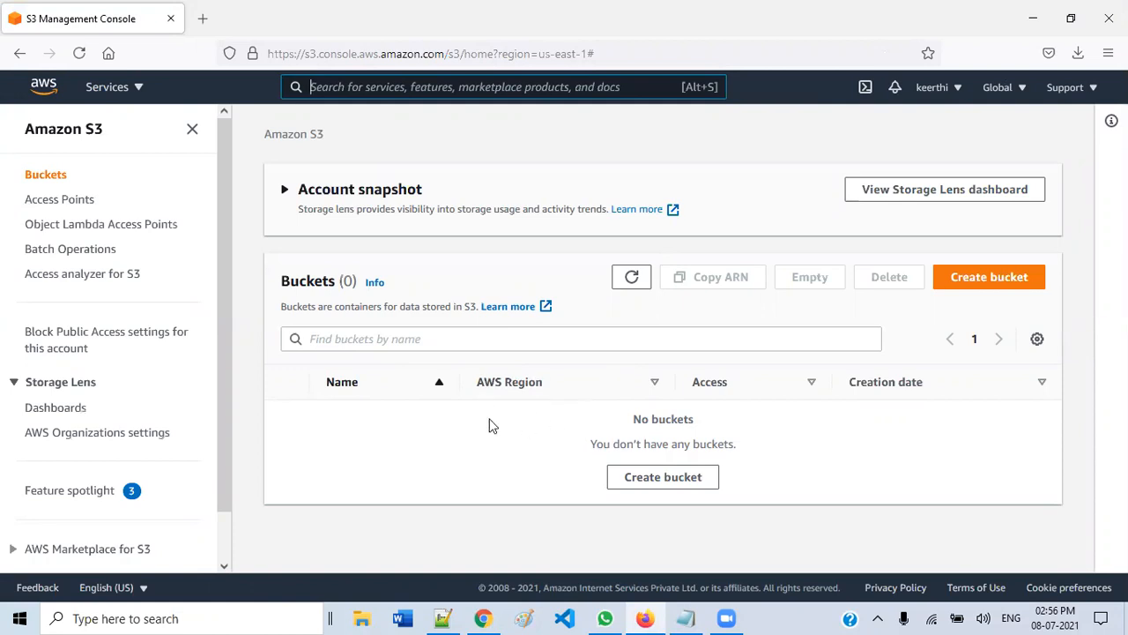
click(1028, 21)
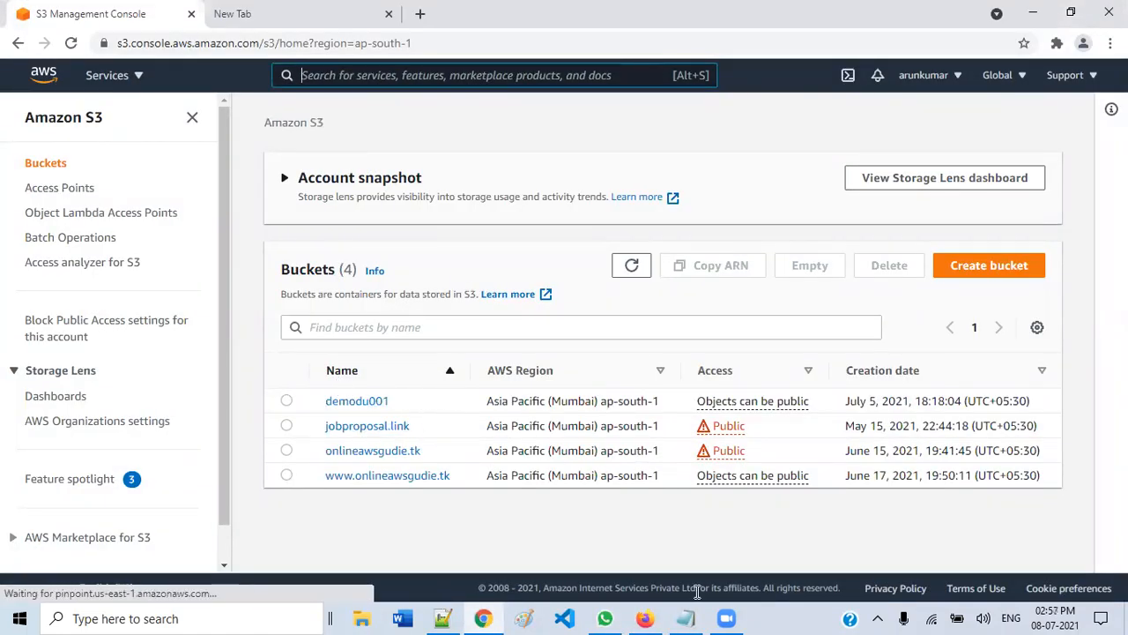
click(645, 617)
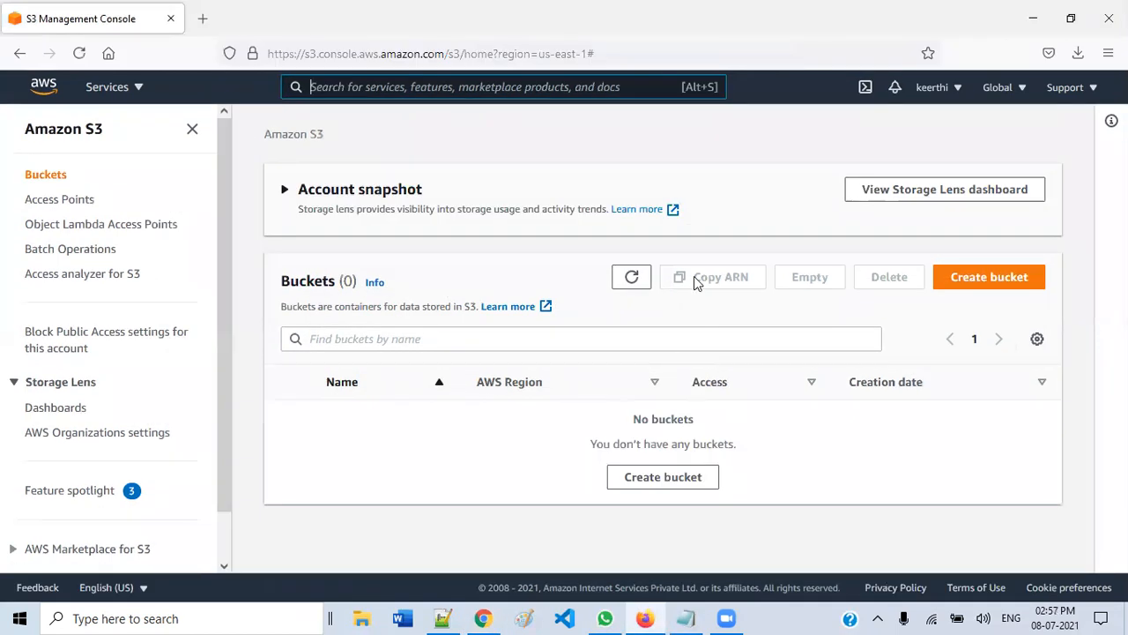
click(1069, 18)
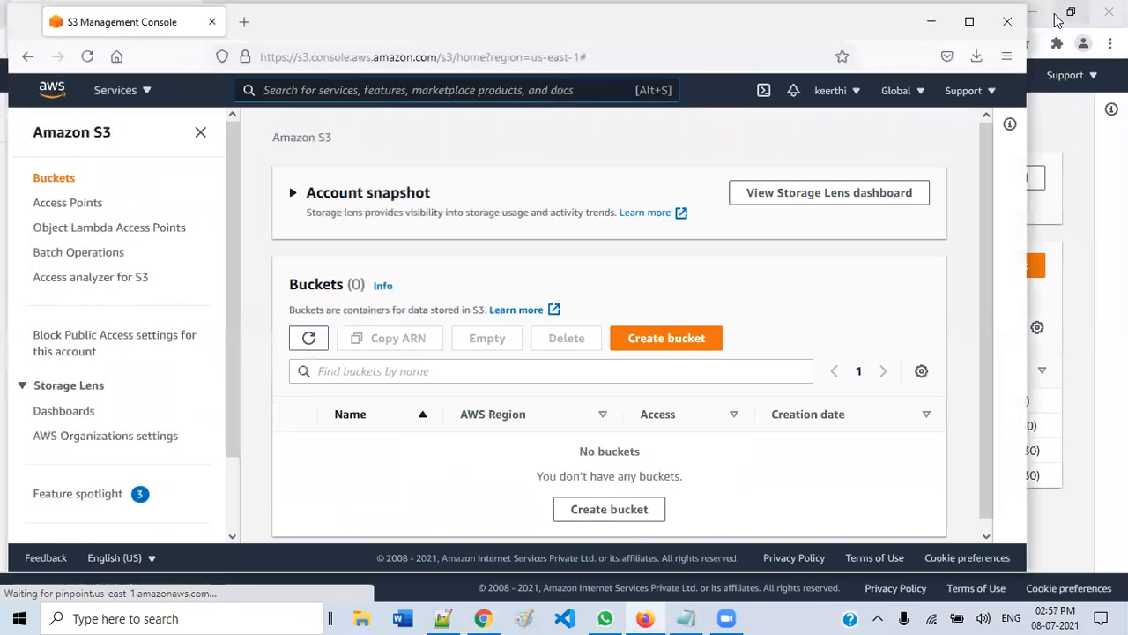
click(1069, 18)
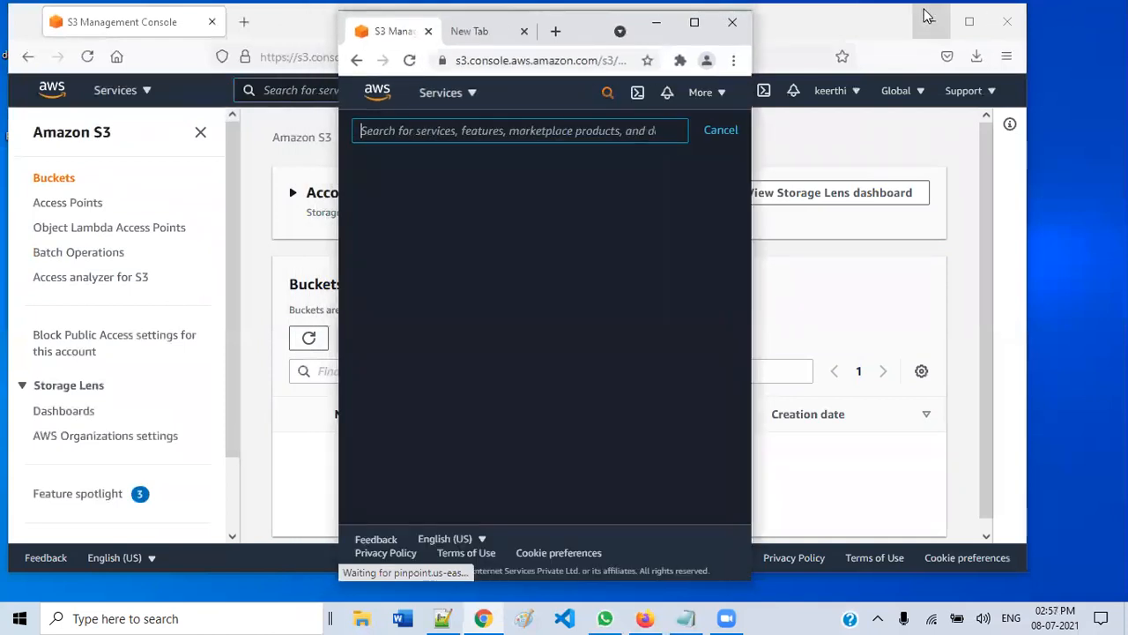
click(658, 24)
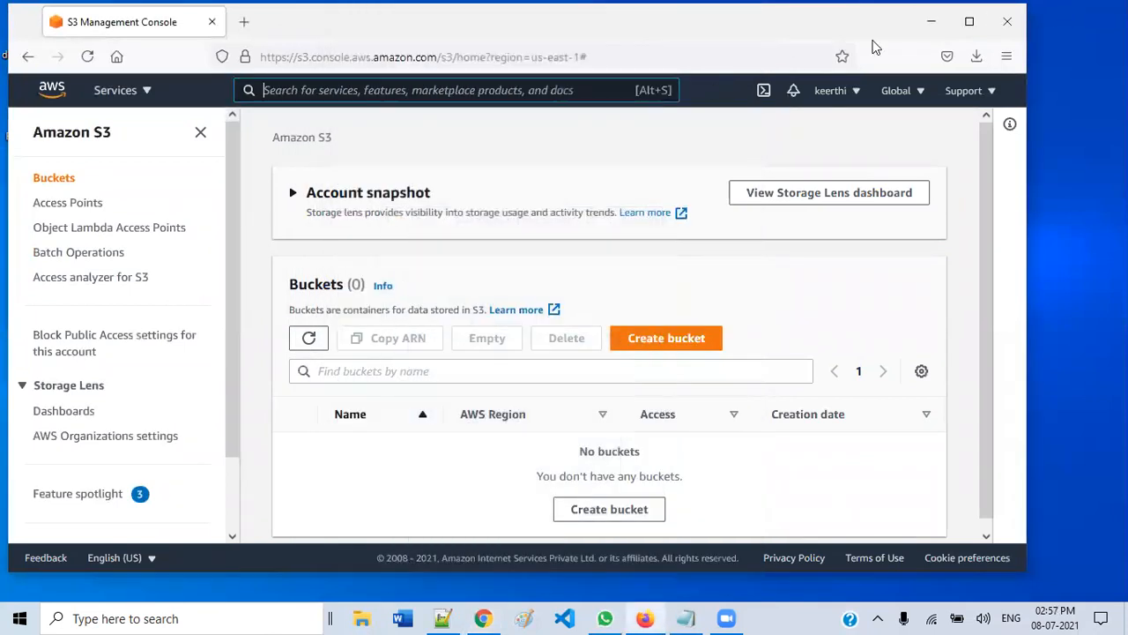
click(929, 21)
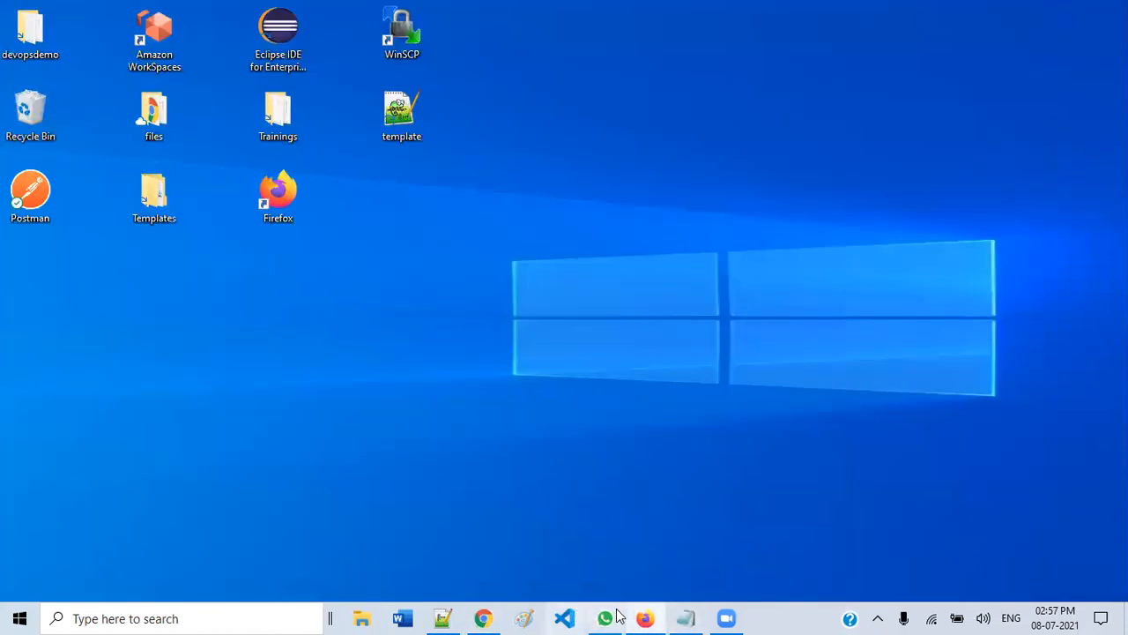
- Minimise Notepad and open the desktop Trainings folder, scrolling to its last files
click(687, 617)
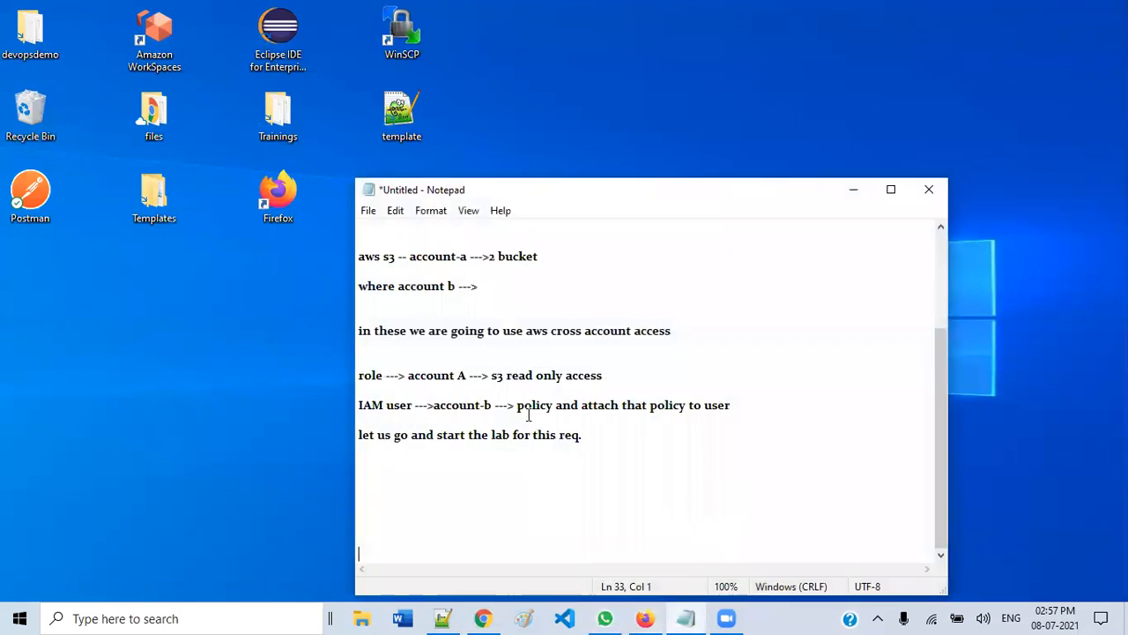
click(853, 188)
click(286, 137)
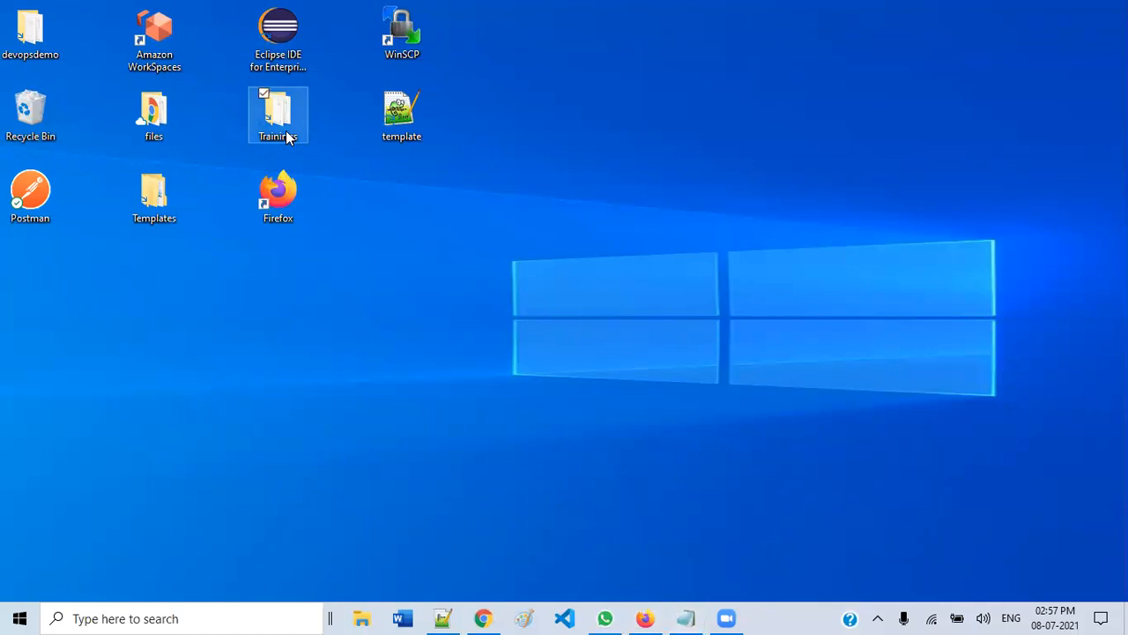
double_click(283, 134)
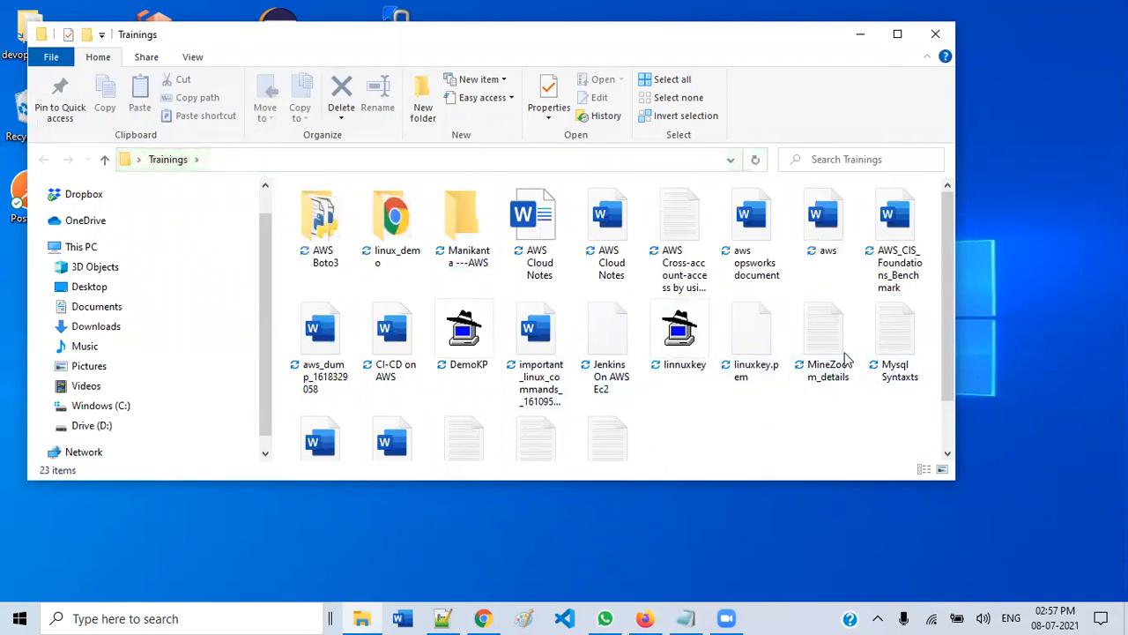
scroll(691, 328, down, 1)
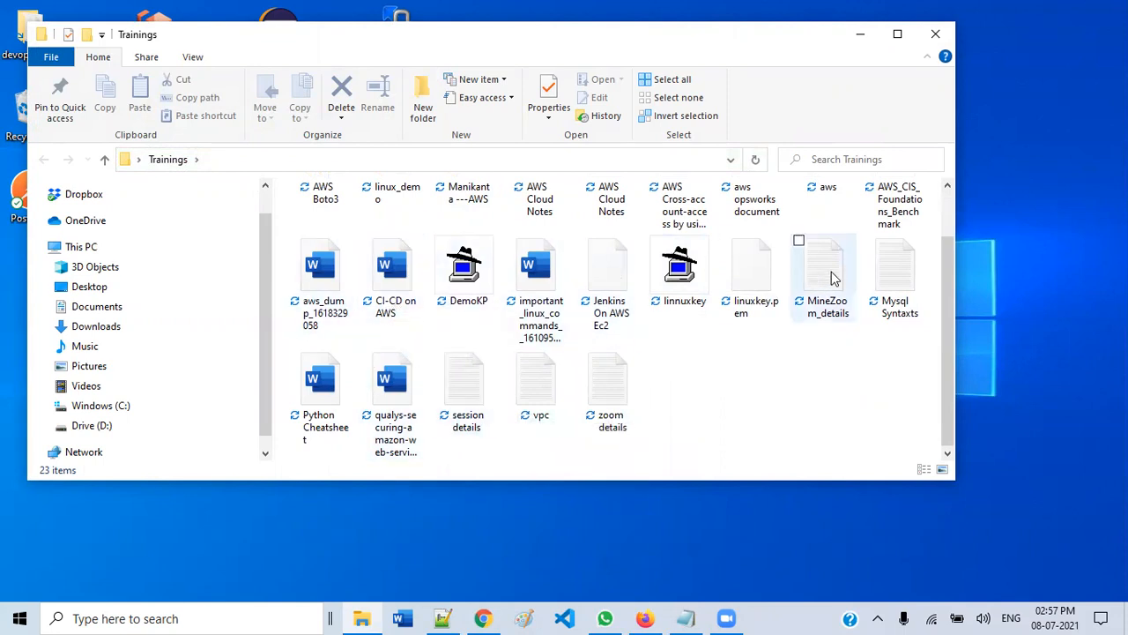
- Open the saved 'AWS Cross-account-access by using IAM' notes maximized
double_click(671, 218)
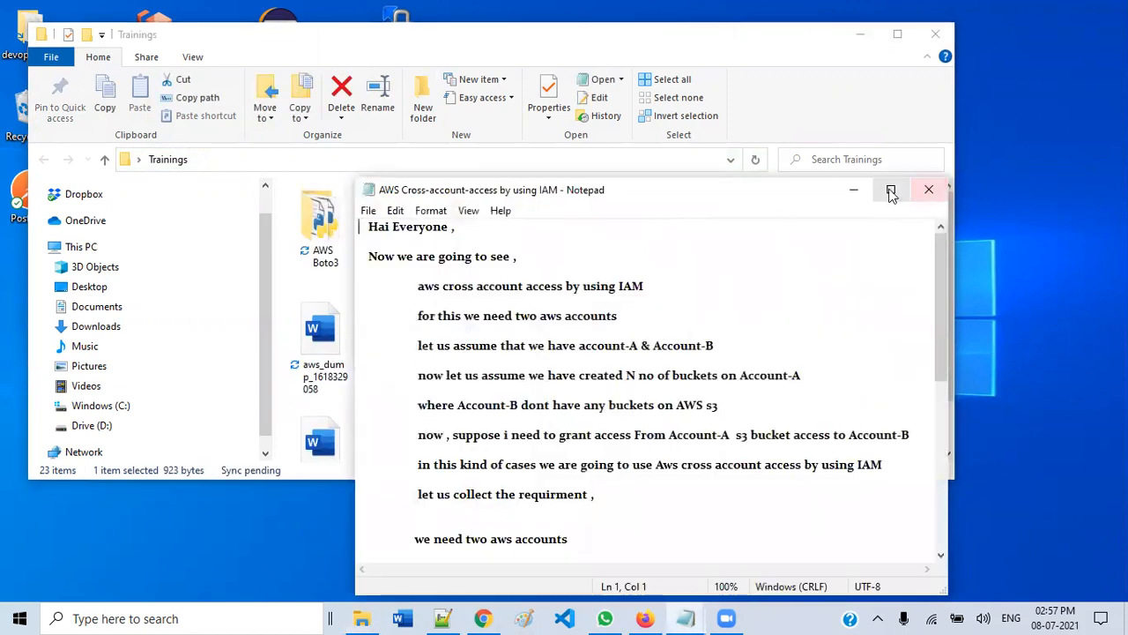
click(890, 189)
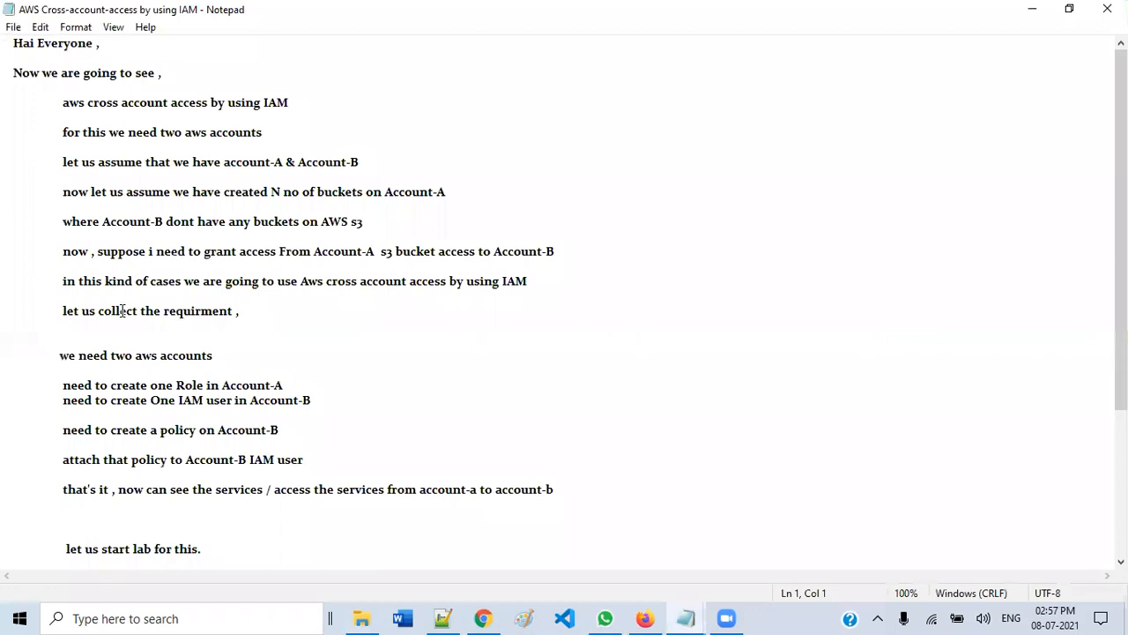
scroll(130, 318, down, 1)
- Highlight the Account-A role, Account-B IAM user and policy lines in turn, then minimize the notes
drag(64, 340, 284, 340)
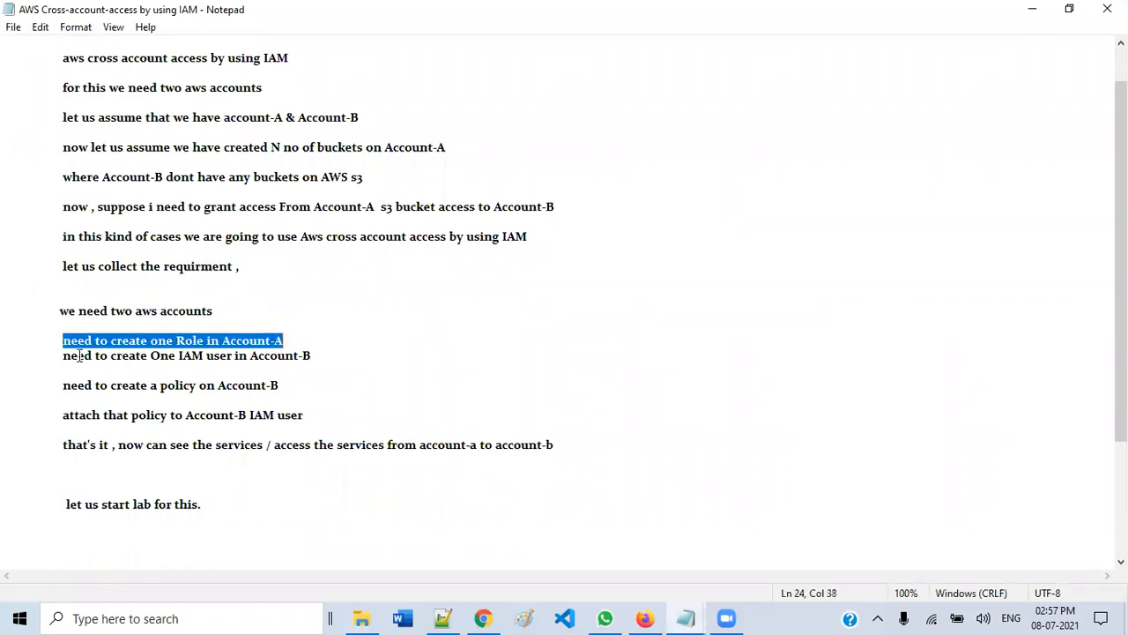
drag(153, 355, 315, 355)
click(321, 355)
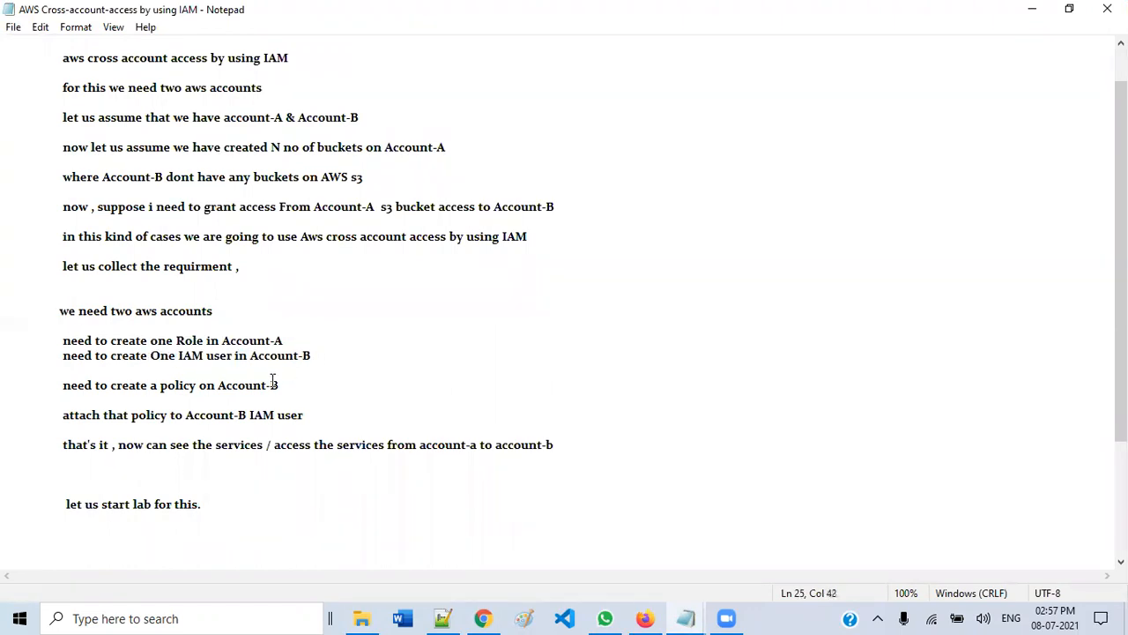
drag(107, 385, 287, 385)
click(287, 385)
drag(64, 414, 317, 414)
click(317, 414)
drag(313, 207, 388, 208)
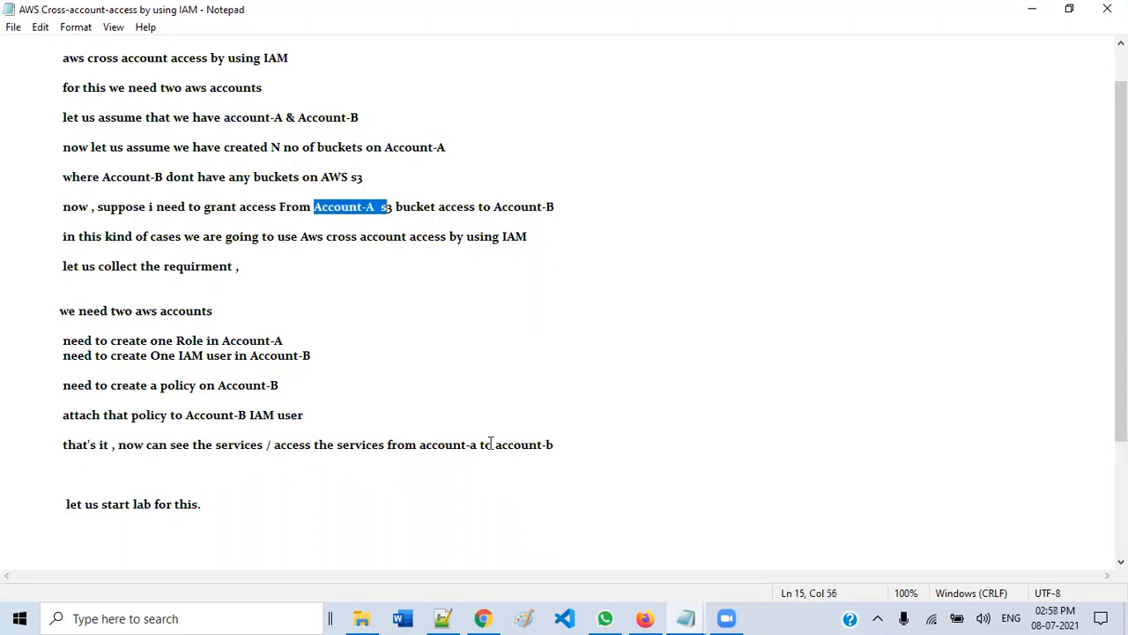
drag(491, 444, 591, 446)
triple_click(562, 444)
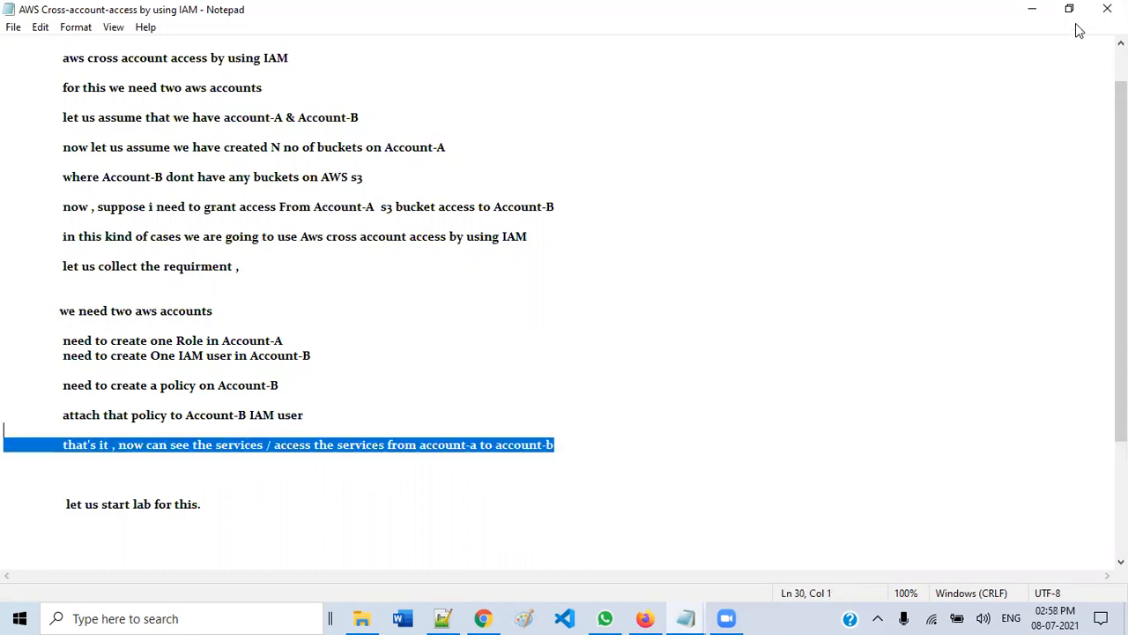
click(1032, 9)
- Hide the Trainings folder, maximize Chrome and duplicate the S3 console tab
click(854, 37)
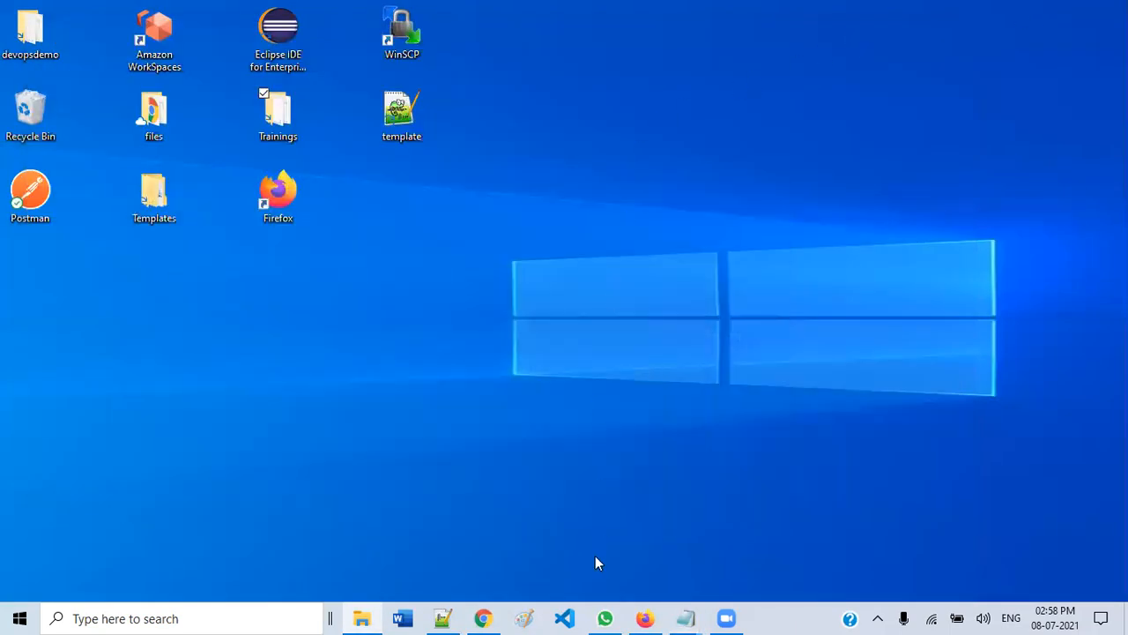
click(484, 618)
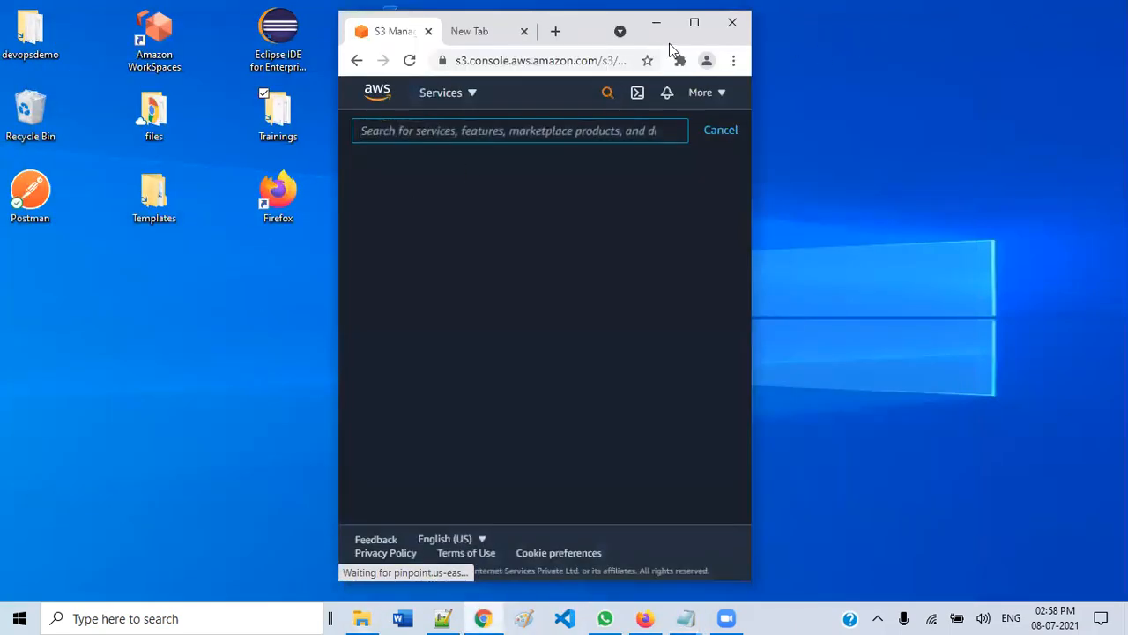
click(694, 22)
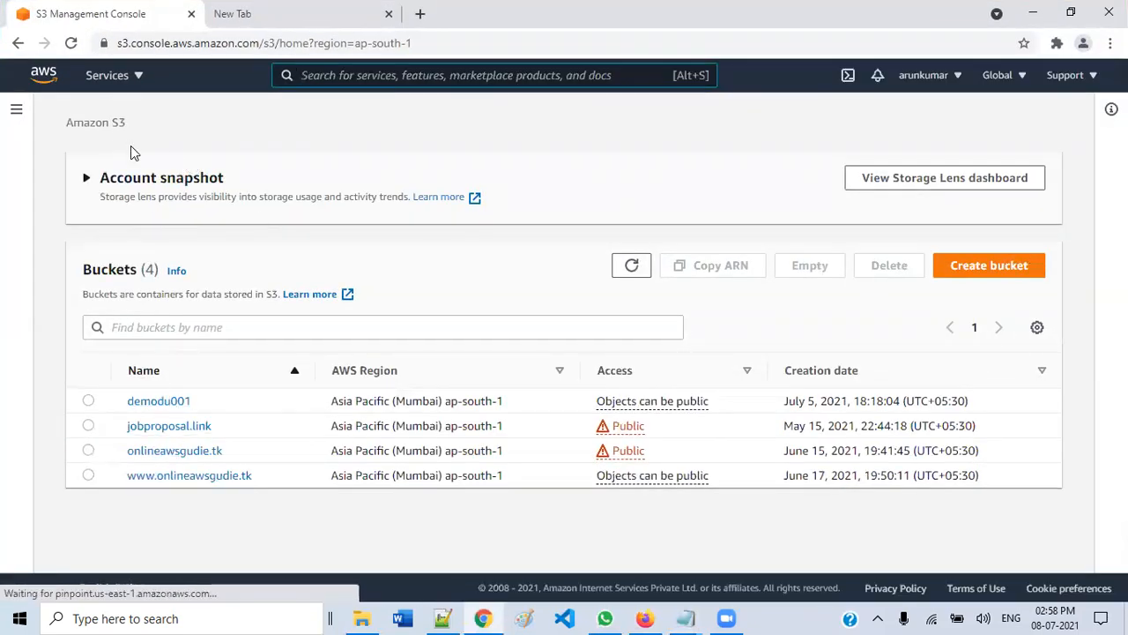
right_click(122, 17)
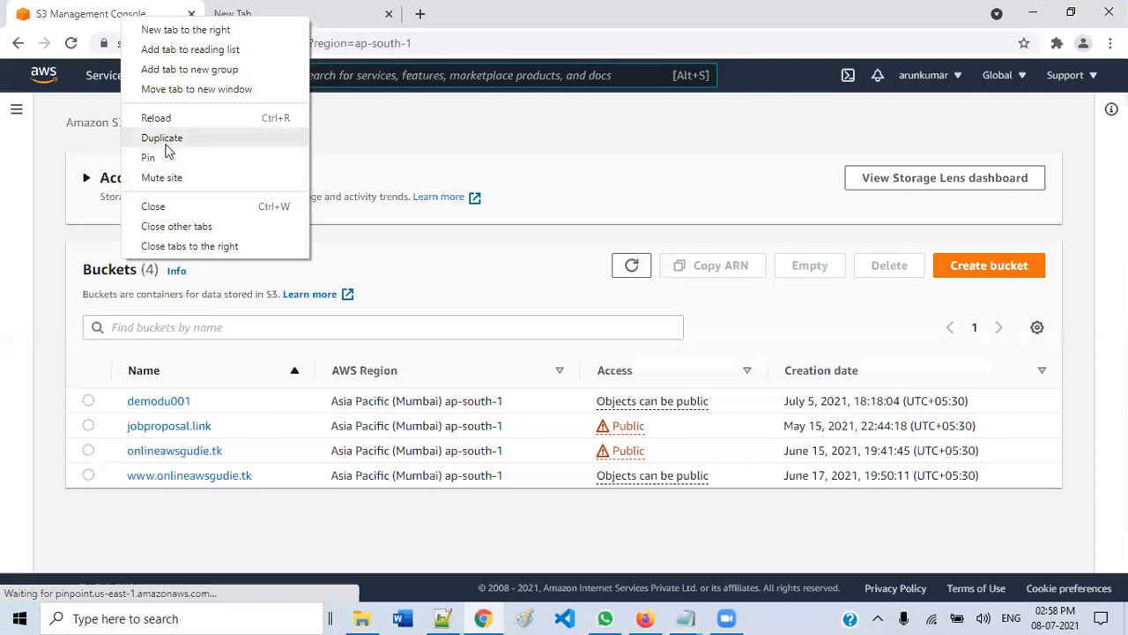
click(163, 141)
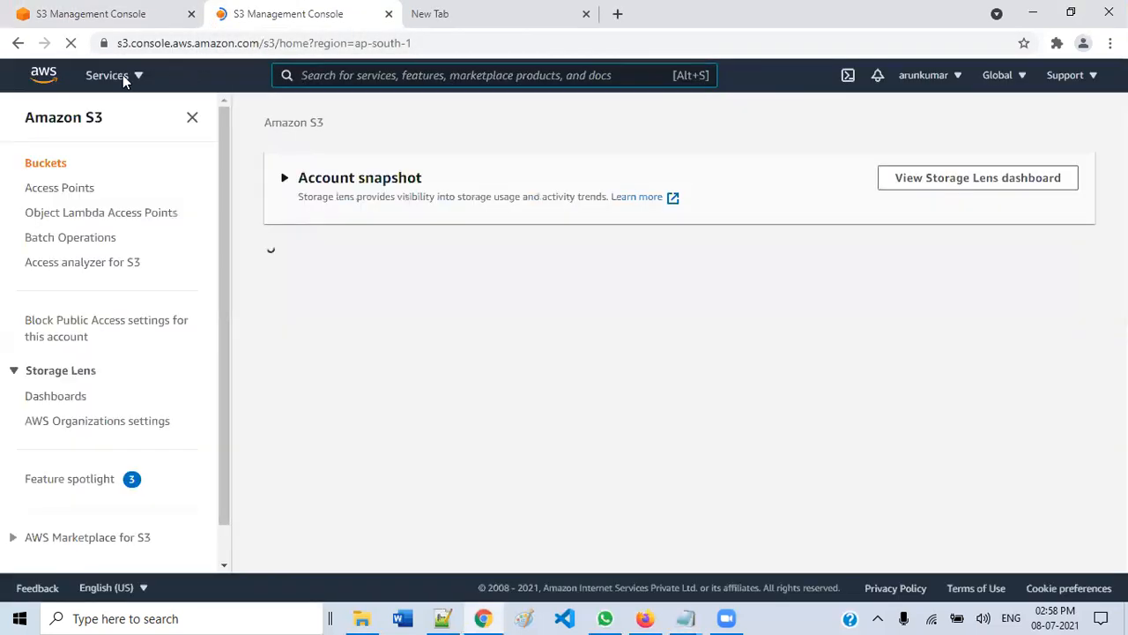
- Go to the IAM service from the Services list in the new tab
click(123, 77)
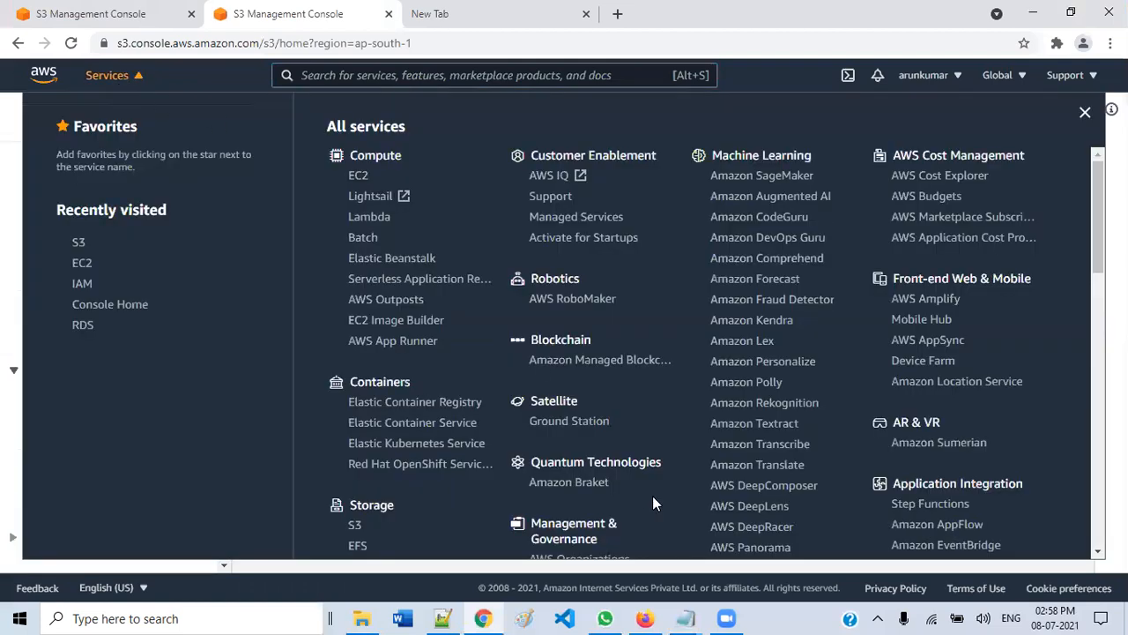
scroll(730, 489, down, 6)
scroll(729, 489, down, 2)
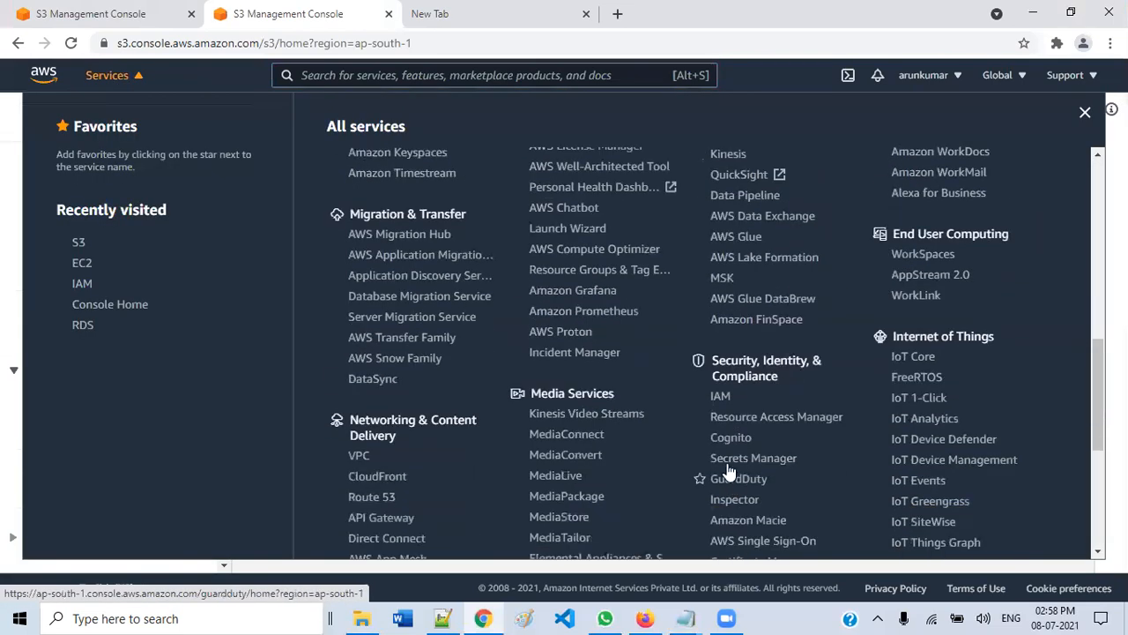
click(720, 398)
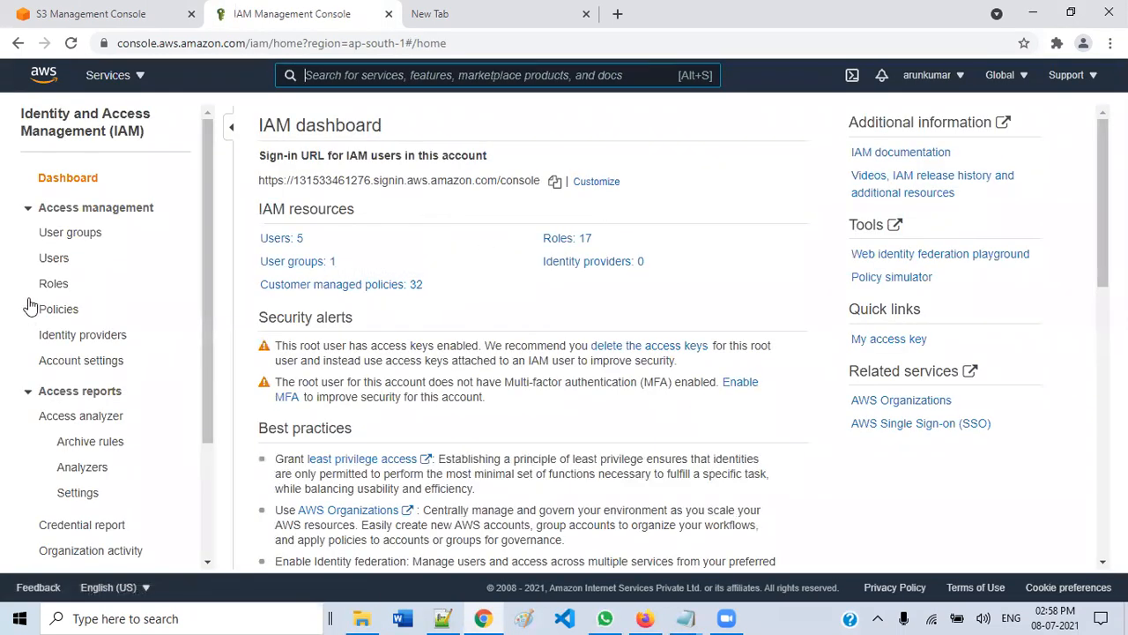
- In IAM Roles, begin Create role with 'Another AWS account' as the trusted entity
click(57, 288)
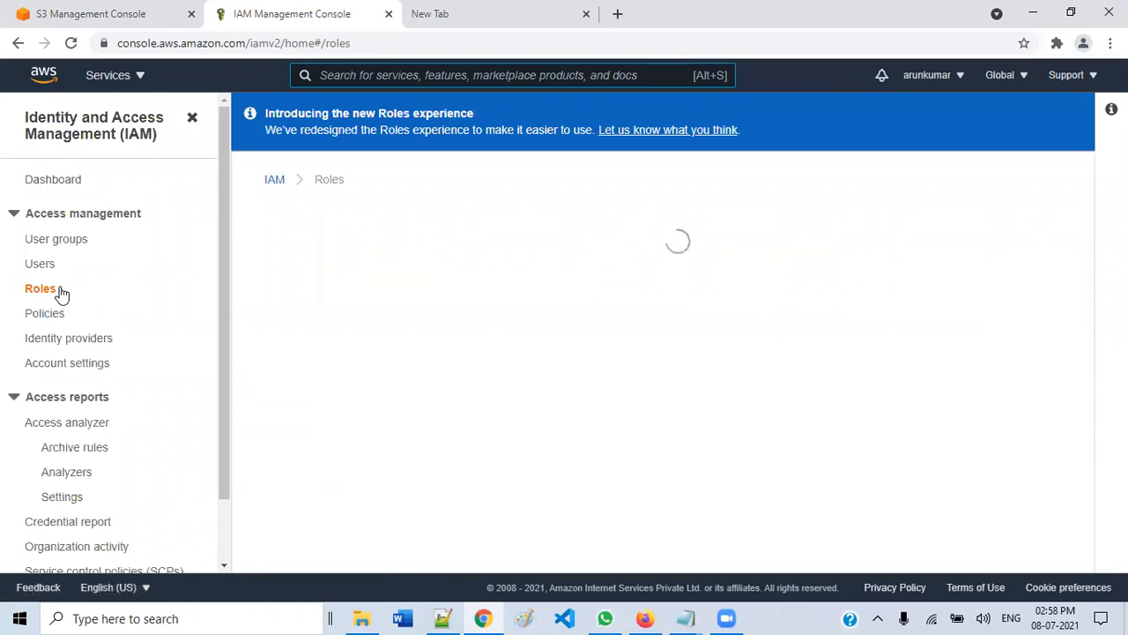
click(973, 236)
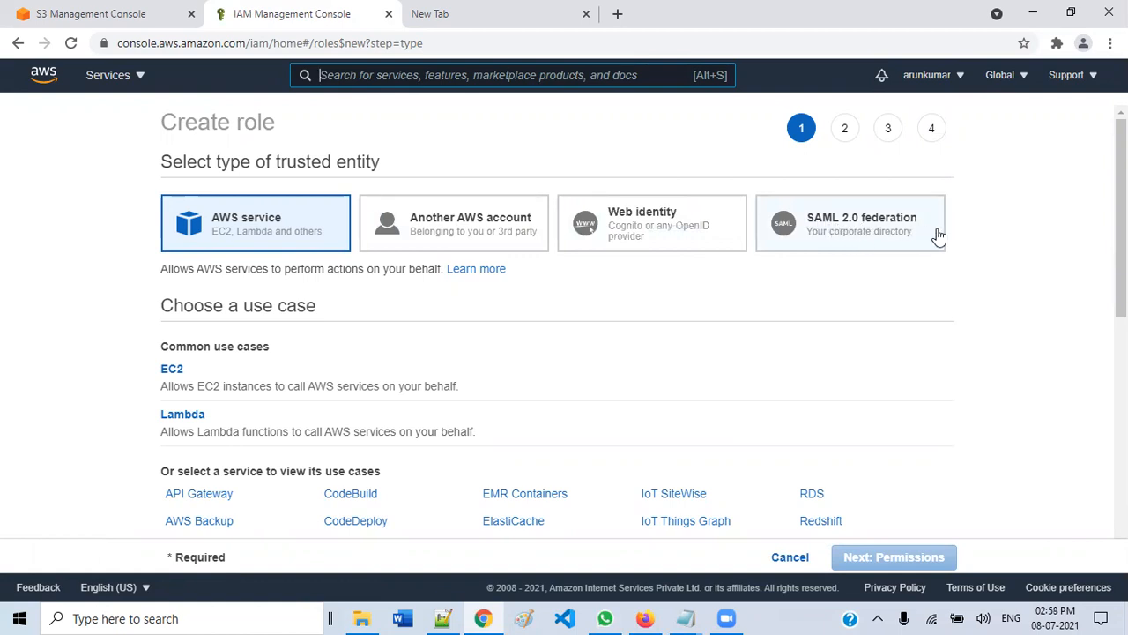
click(478, 236)
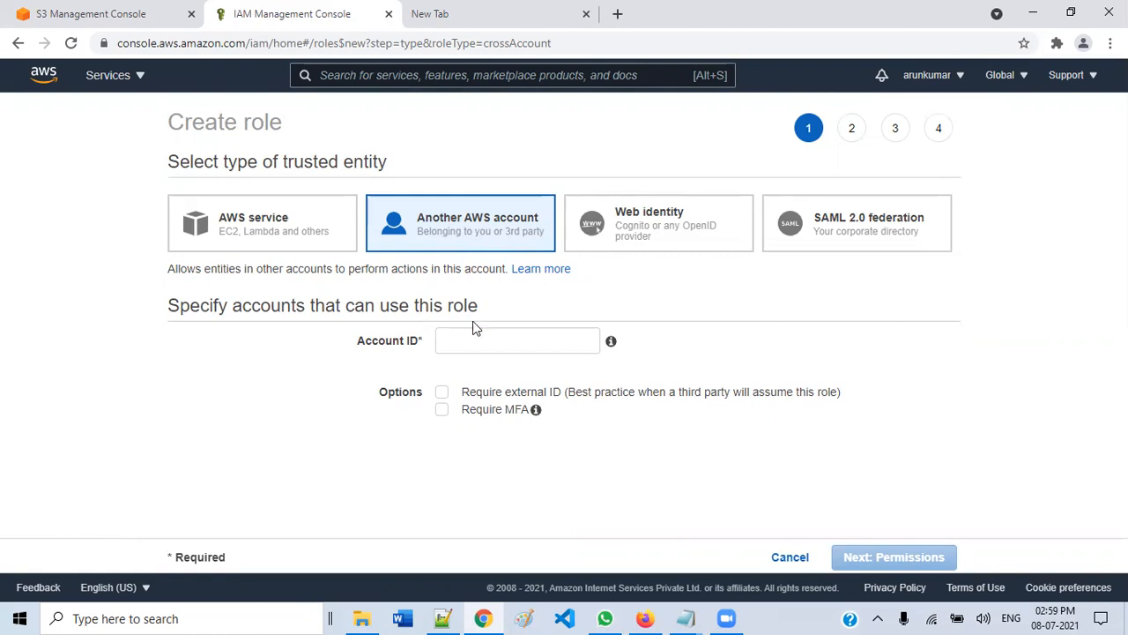
- Point out the Account ID label and this account's own account number
drag(353, 347, 419, 347)
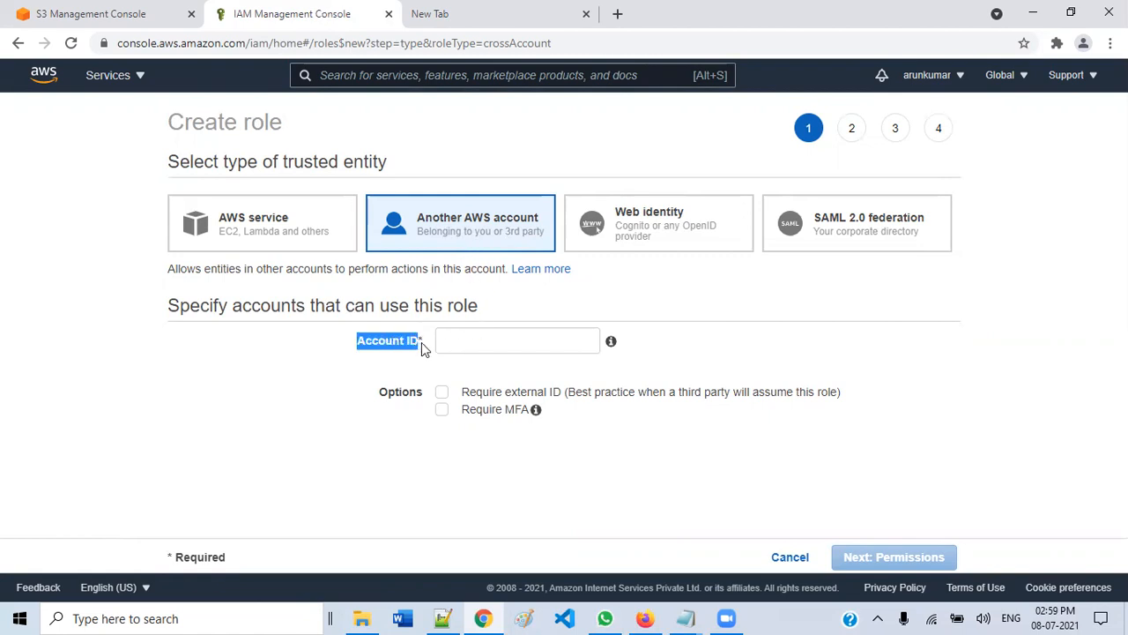
click(959, 79)
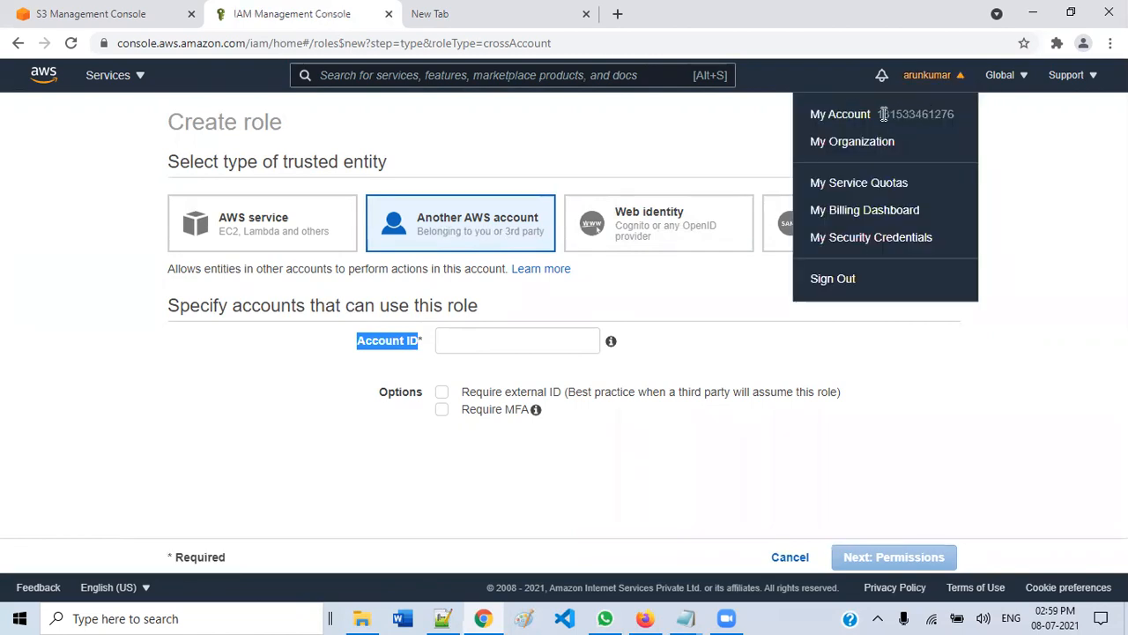
click(895, 115)
drag(896, 115, 952, 113)
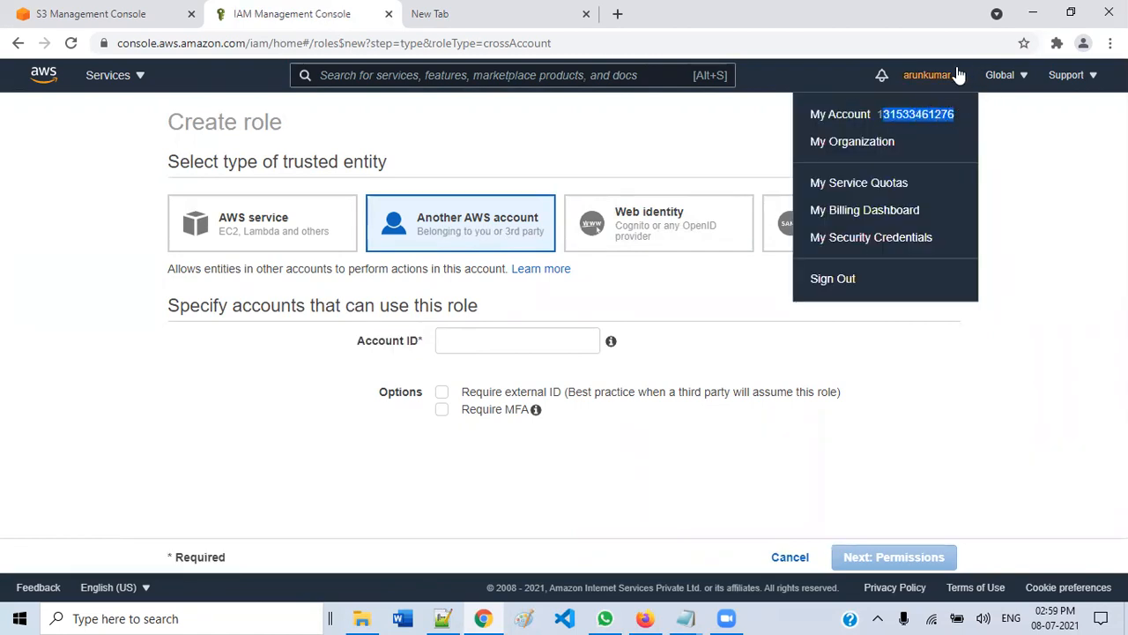
click(957, 74)
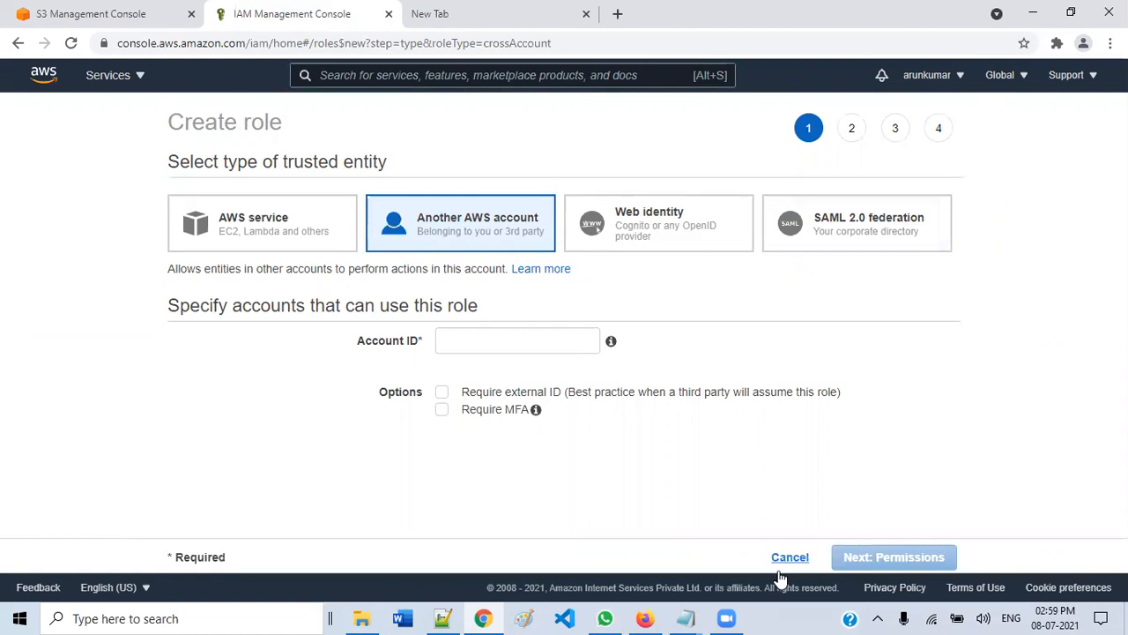
- Copy the other account's ID from Firefox and paste it into the Account ID field
click(644, 618)
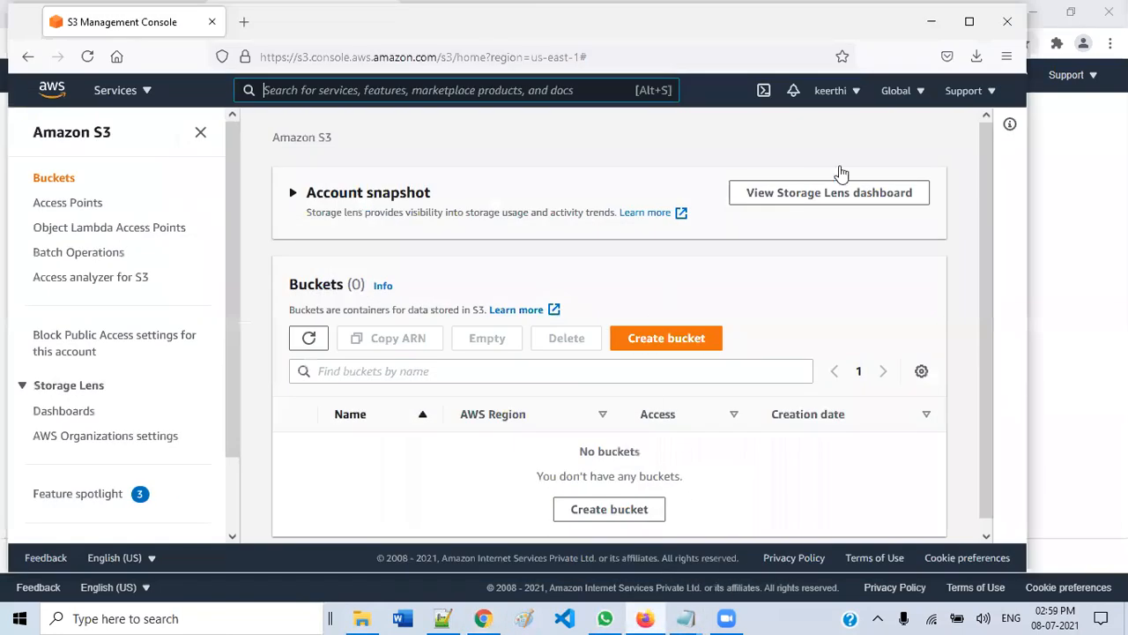
click(848, 92)
drag(801, 124, 772, 131)
right_click(787, 130)
click(807, 144)
click(942, 29)
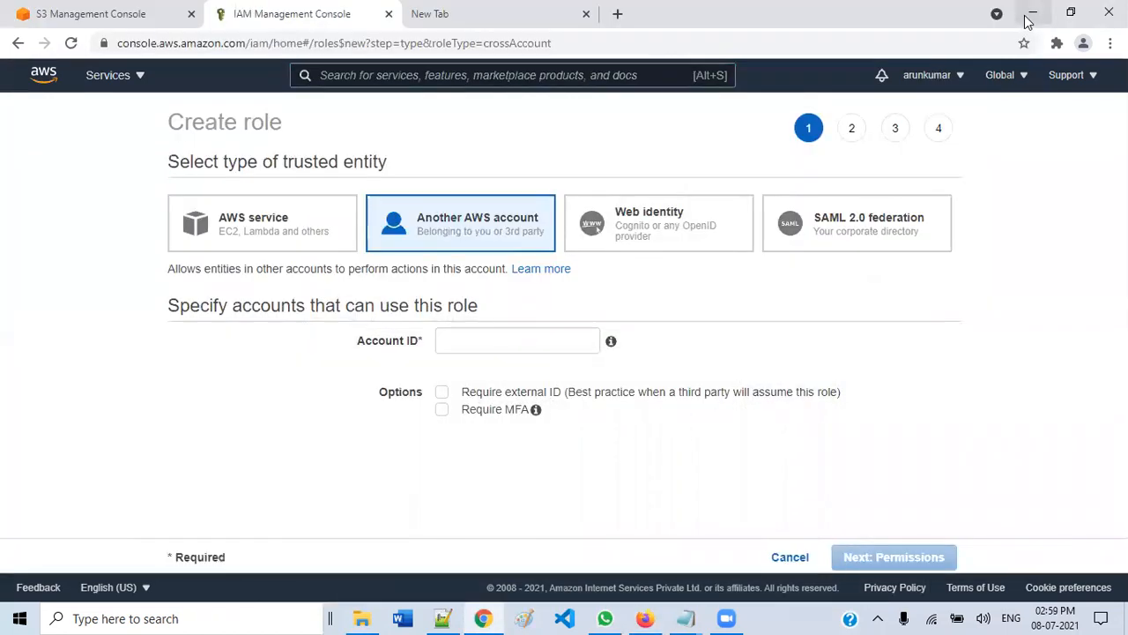
click(474, 333)
key(ctrl+v)
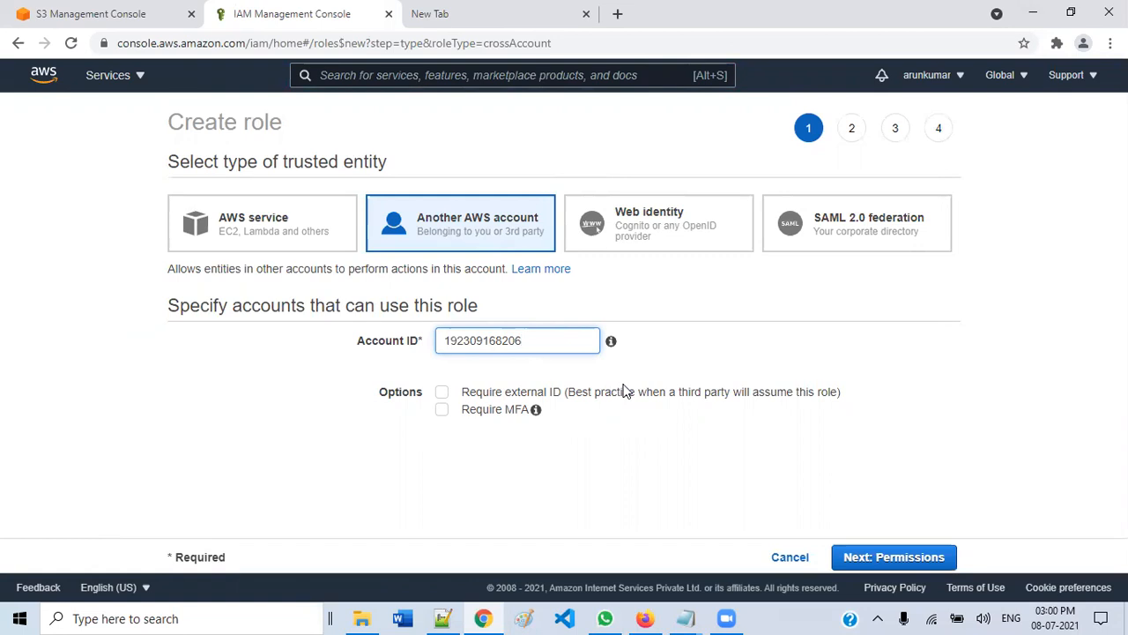
- On the permissions step, search 's3', tick AmazonS3ReadOnlyAccess, and advance to tags
click(877, 560)
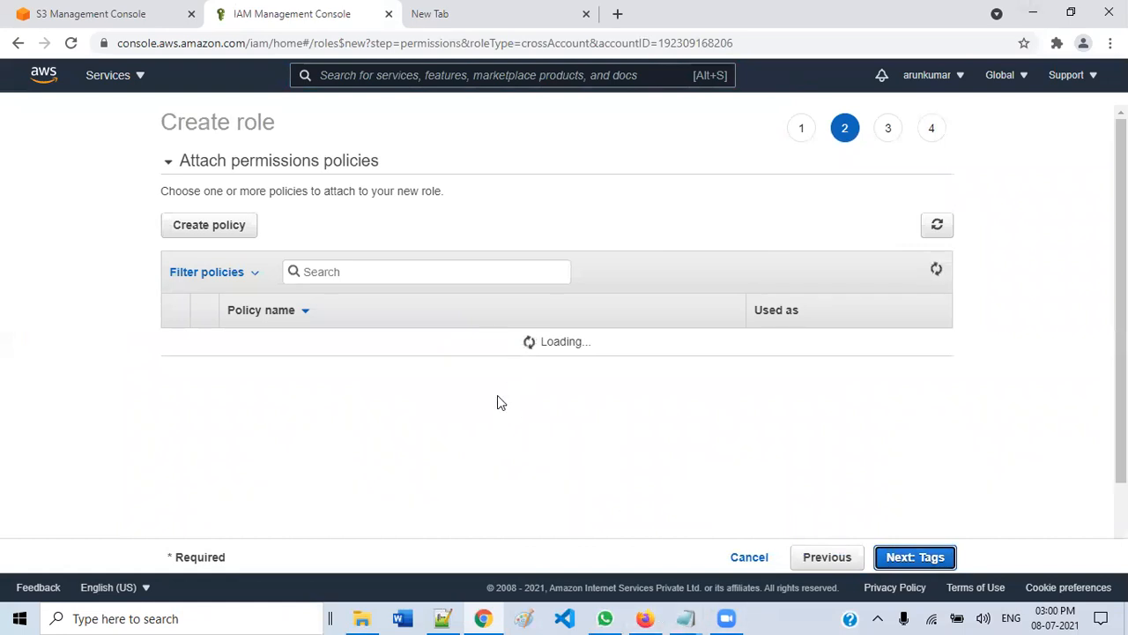
click(441, 271)
text(s3)
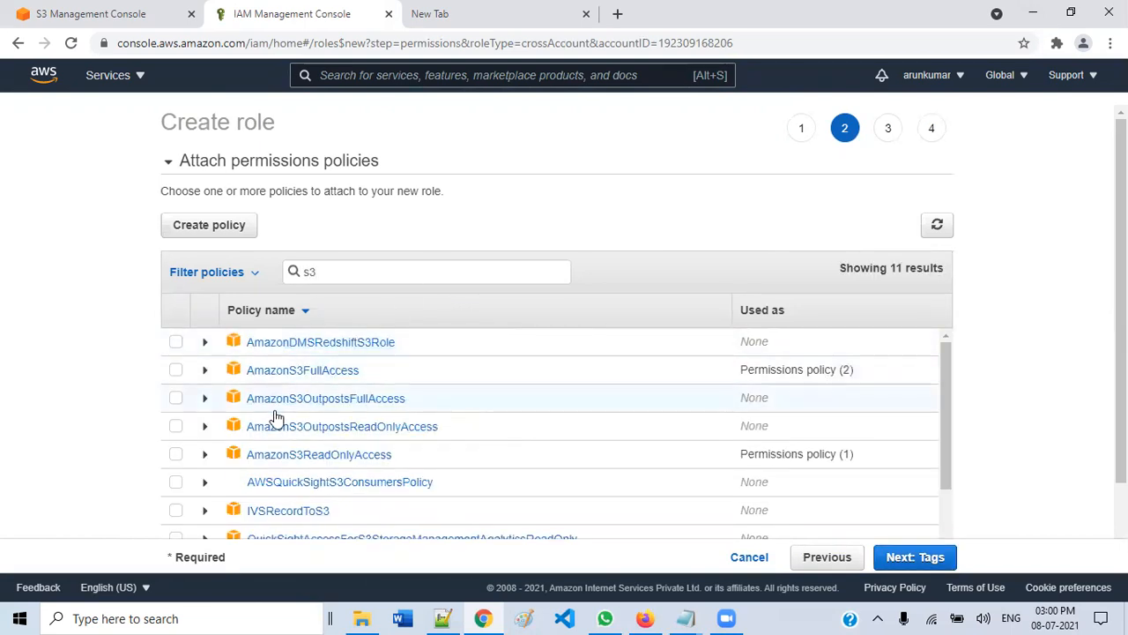
click(176, 454)
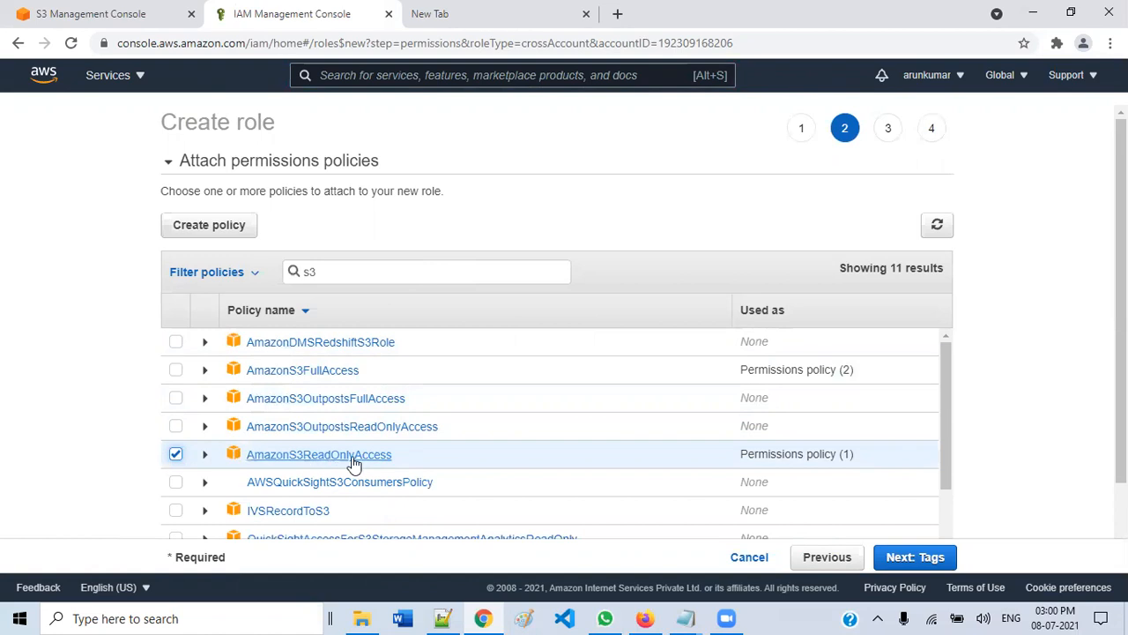
click(915, 557)
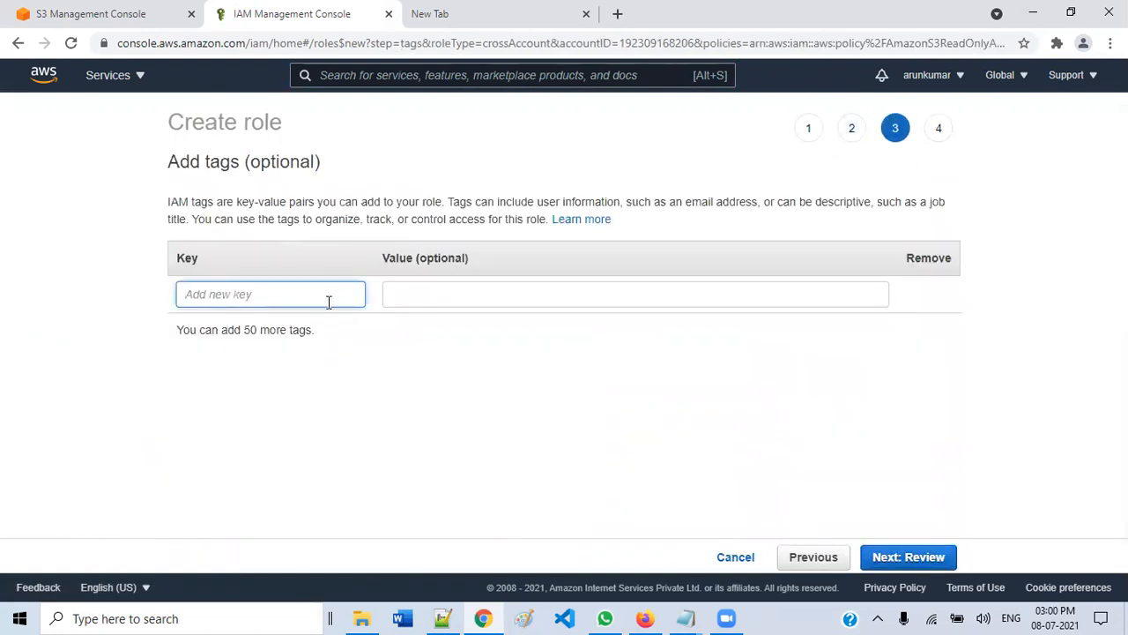
- Add the tag Name = Account-1A and continue to the review step
text(Name)
key(Tab)
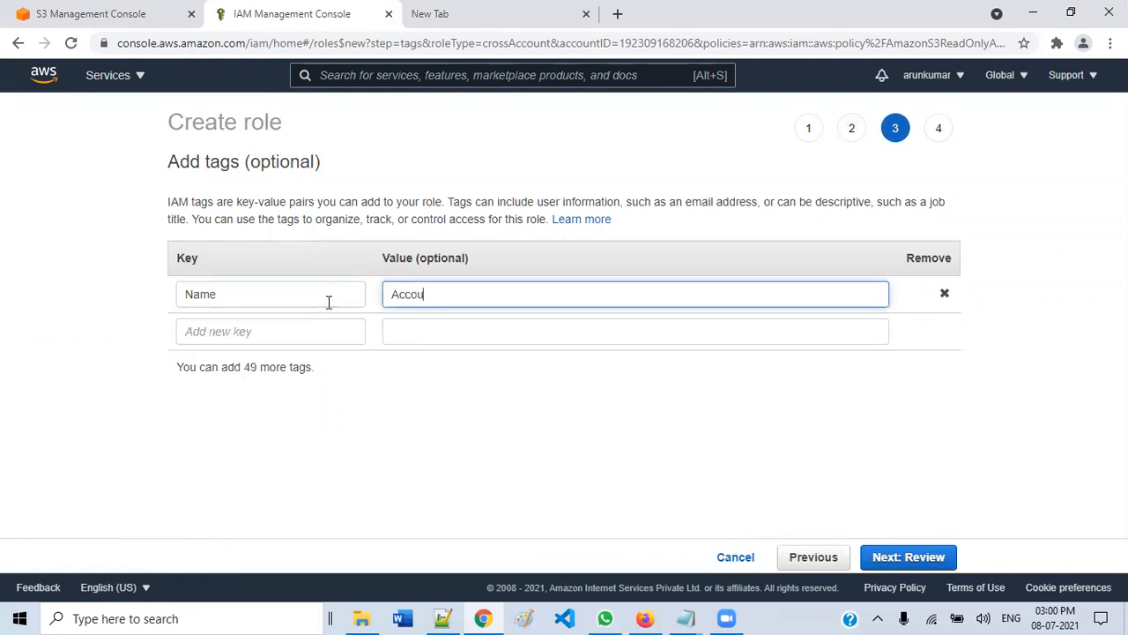
text(Account-!)
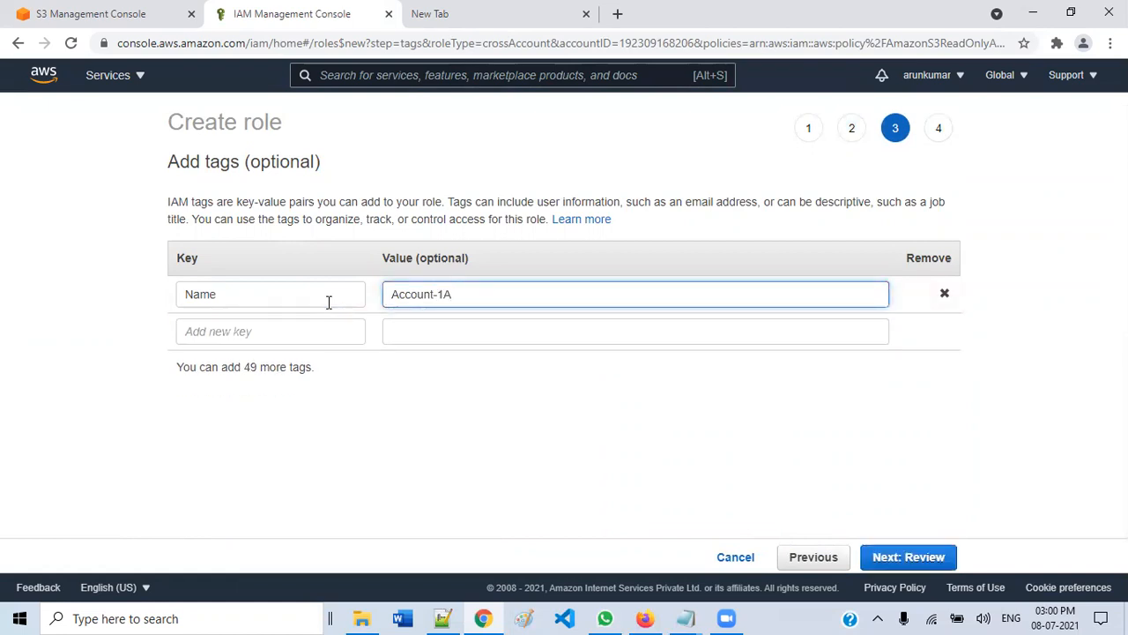
click(937, 561)
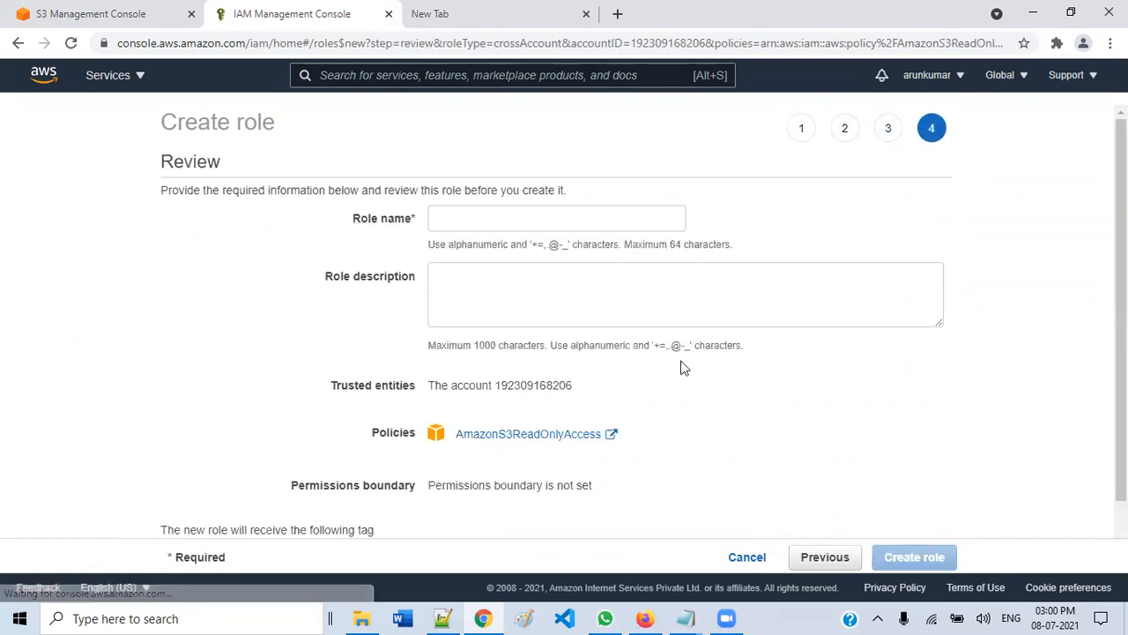
- Enter Account-1A as role name and description, then create the role
click(539, 217)
text(Acc)
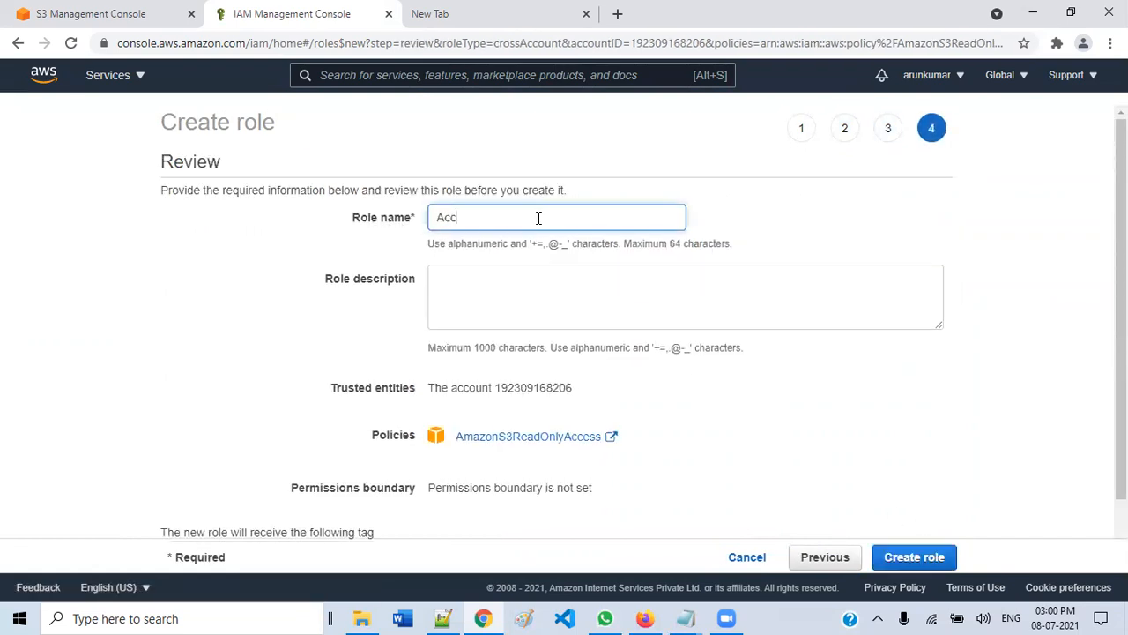
text(ount-1A)
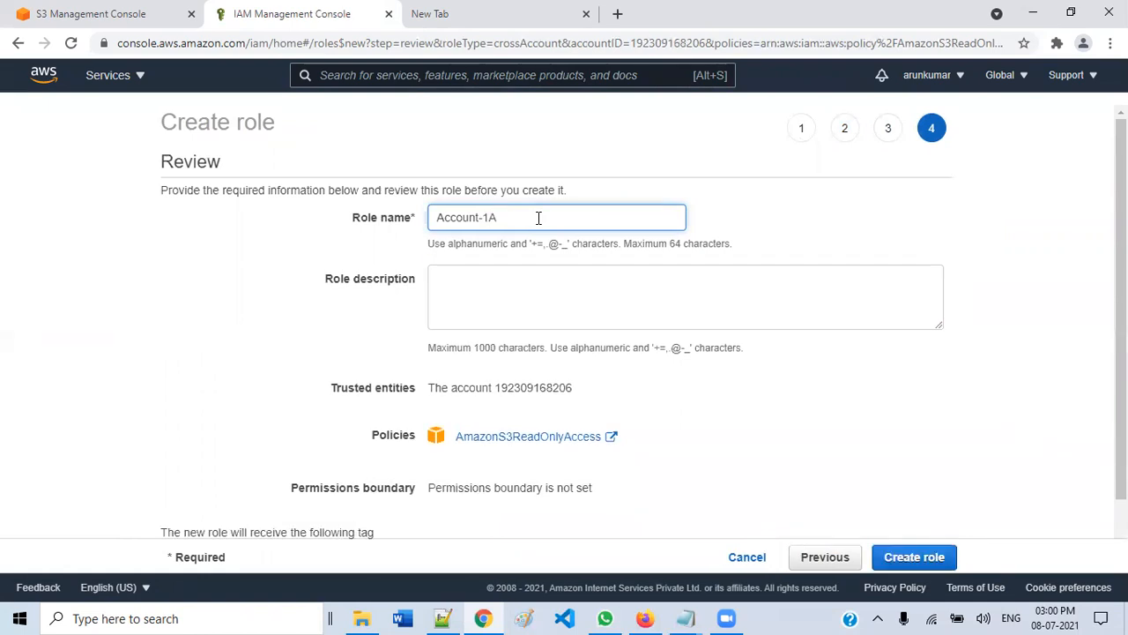
key(ctrl+a)
click(523, 295)
key(ctrl+v)
scroll(581, 290, down, 1)
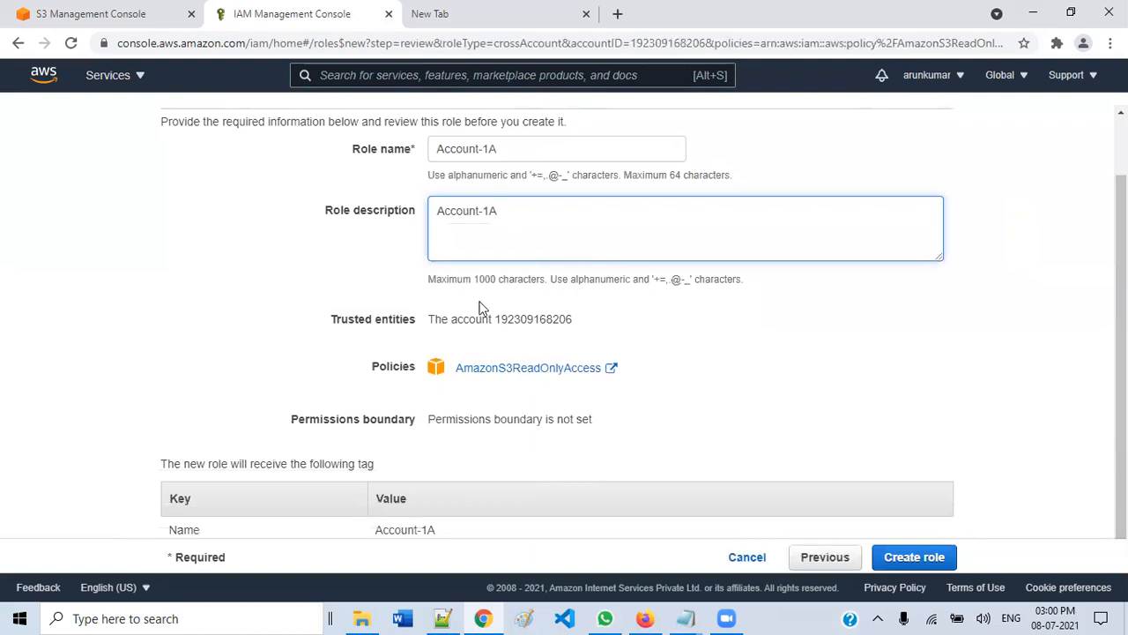
drag(332, 322, 588, 325)
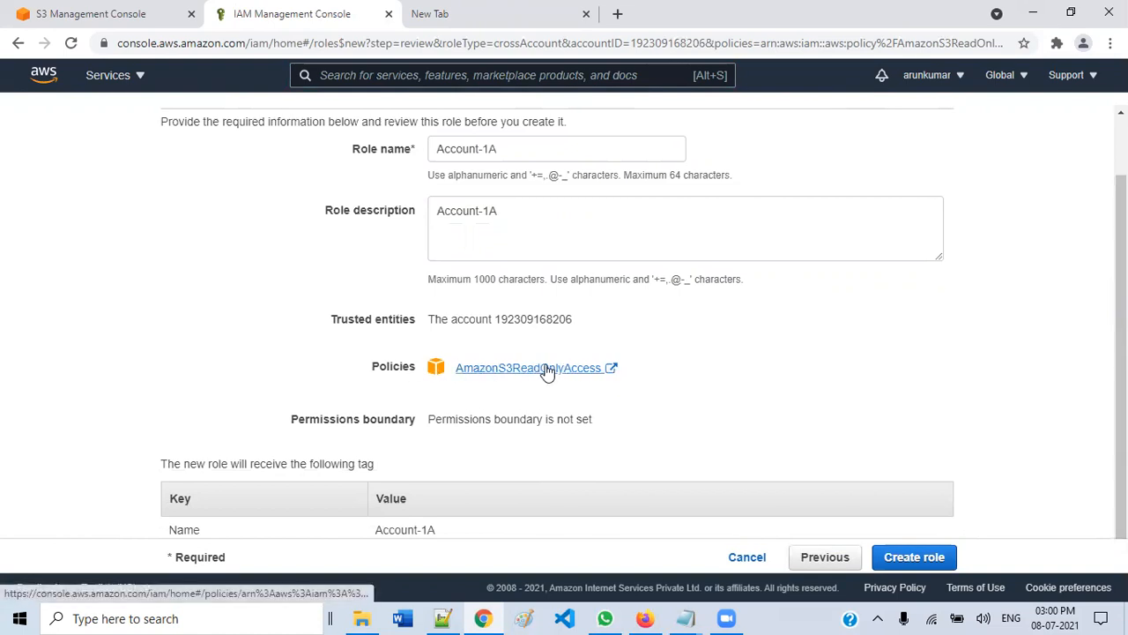
click(924, 569)
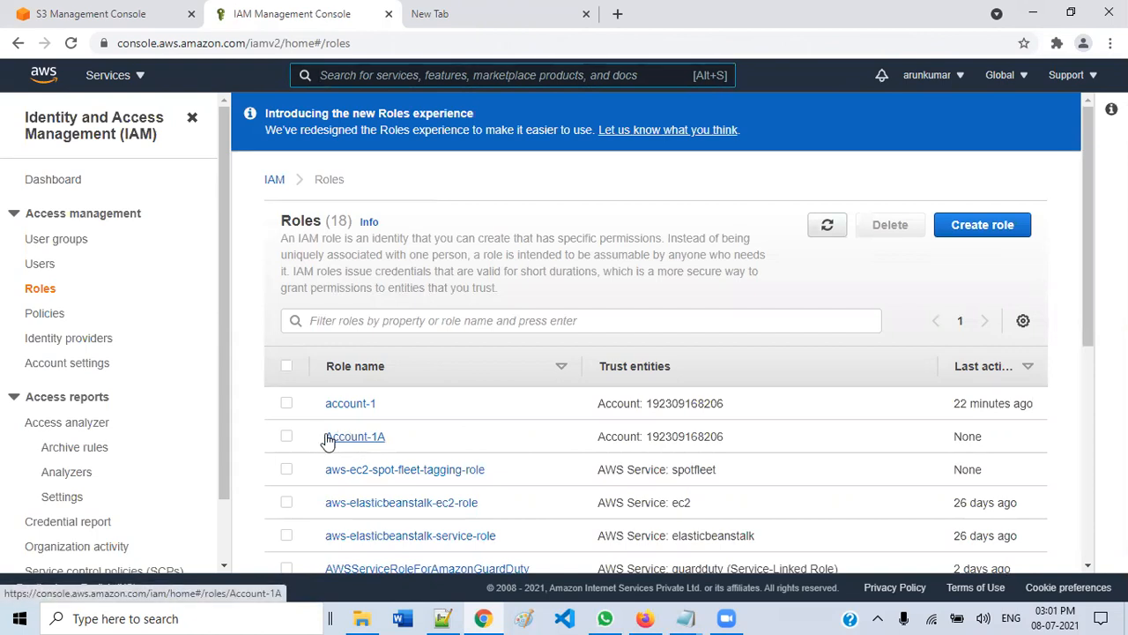
- Open Account-1A's summary, mark its ARN and switch-role link, and verify AmazonS3ReadOnlyAccess
click(339, 439)
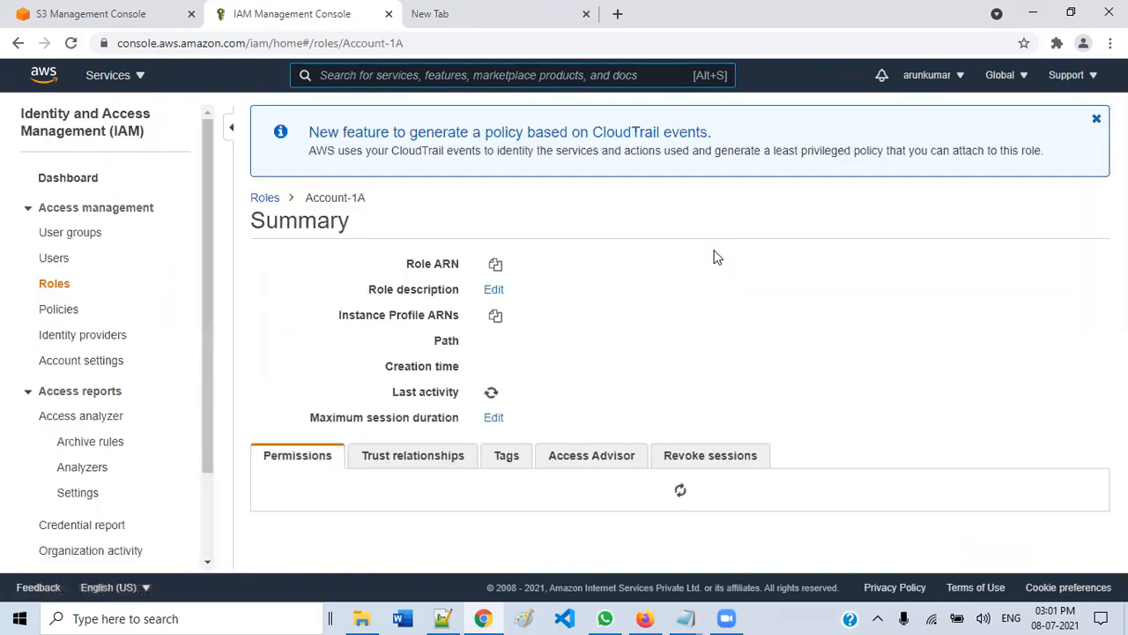
drag(480, 264, 714, 265)
drag(476, 450, 956, 450)
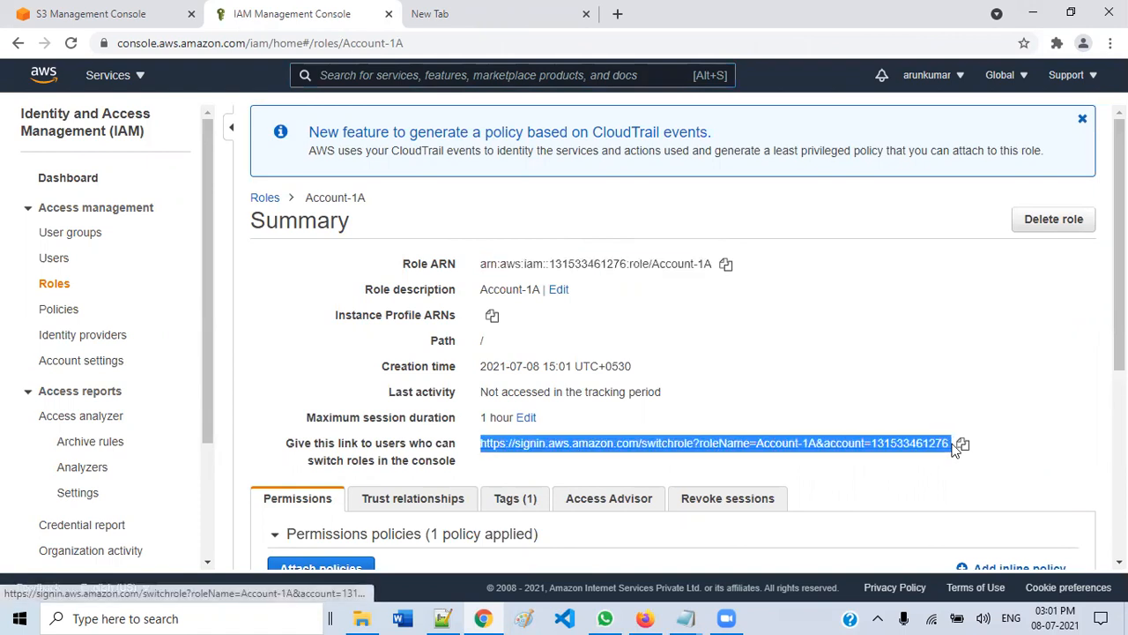
drag(285, 444, 456, 459)
click(458, 451)
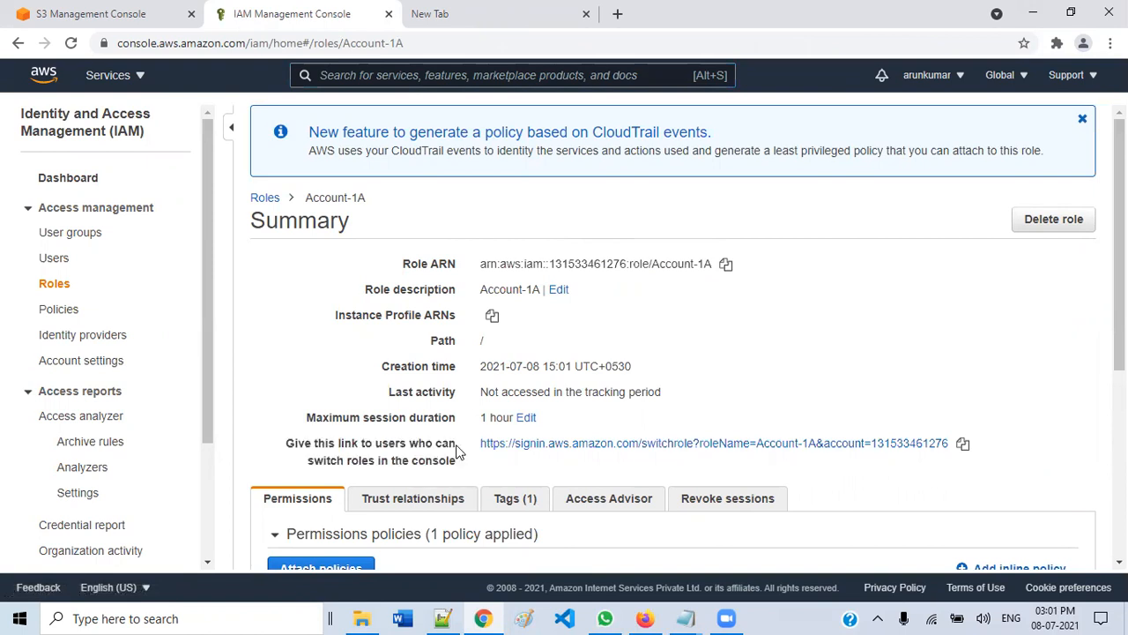
scroll(456, 451, down, 3)
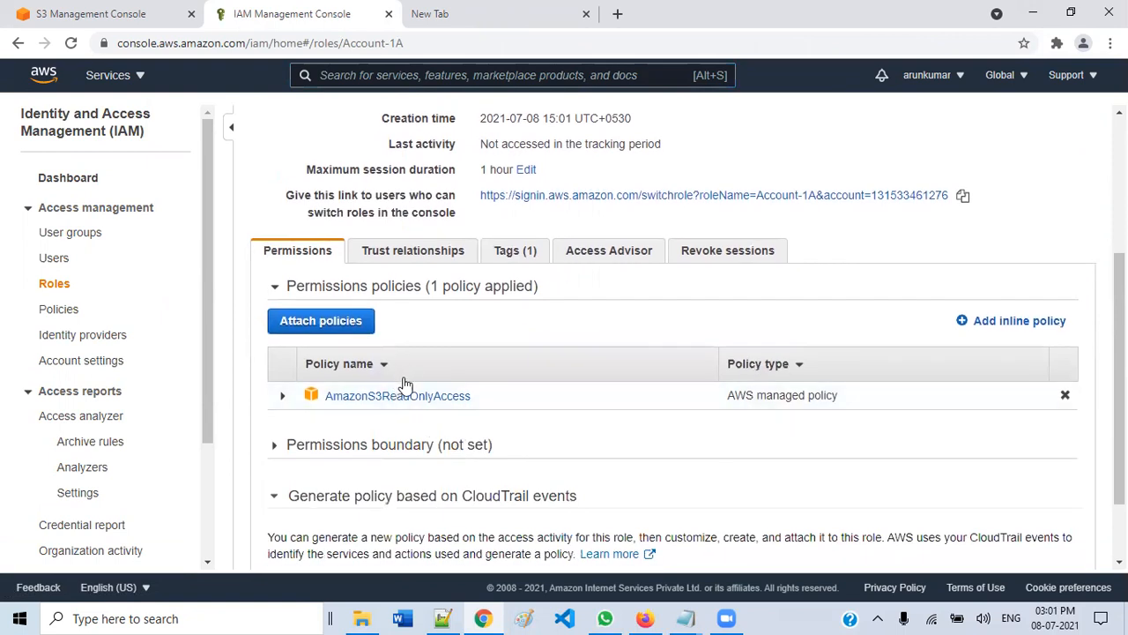
scroll(494, 388, up, 3)
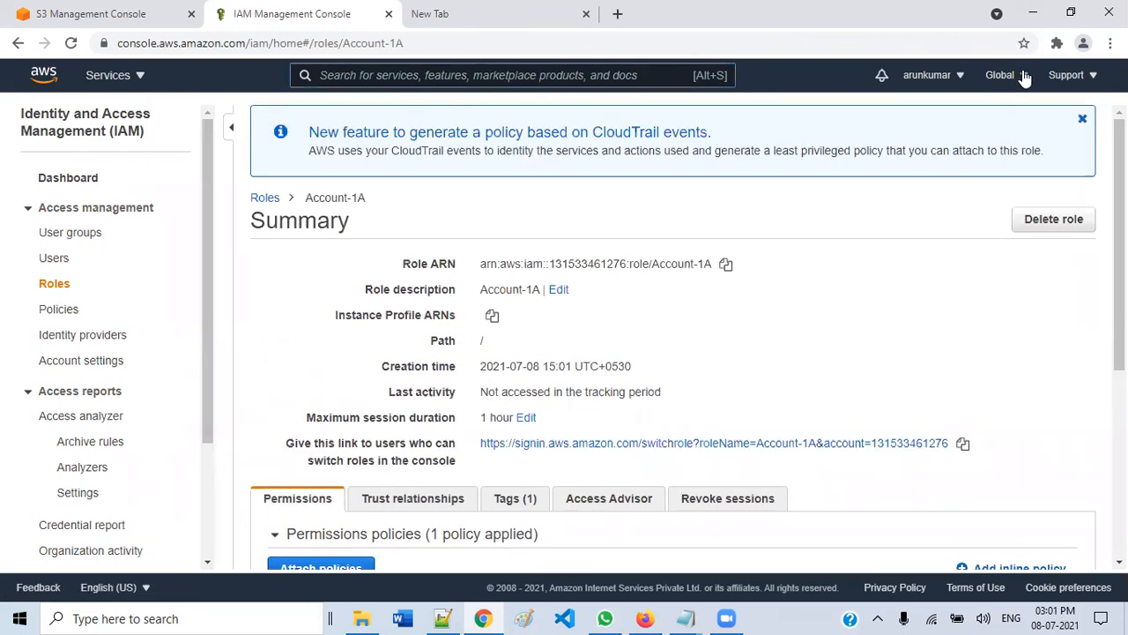
click(1082, 119)
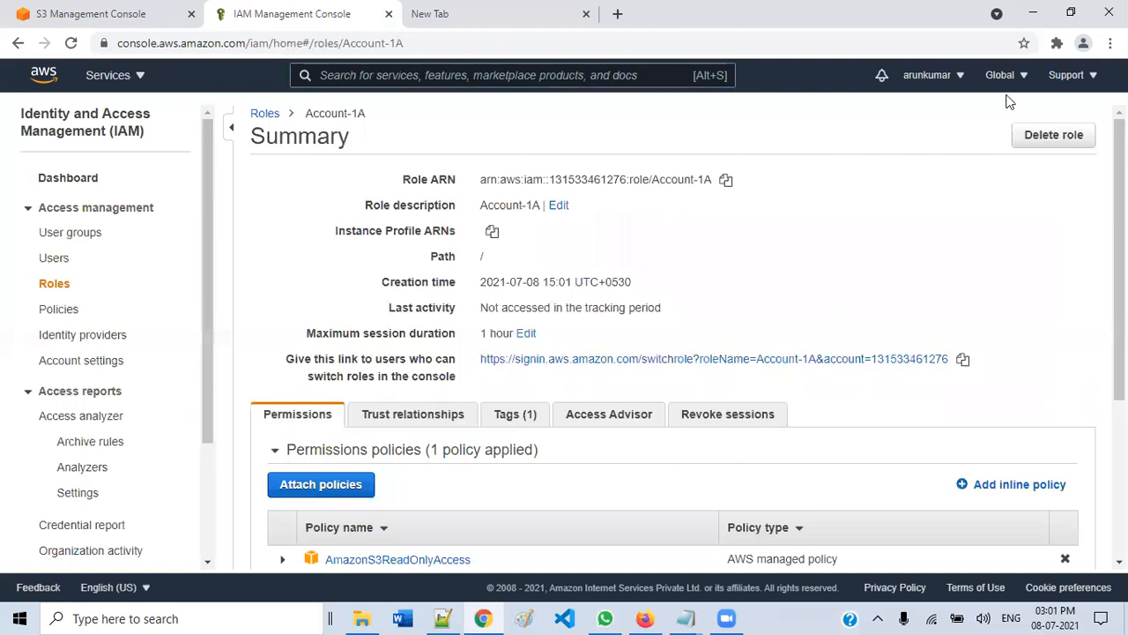
- Switch to the maximized Firefox window for account B and reload its S3 bucket list
click(1031, 12)
click(645, 618)
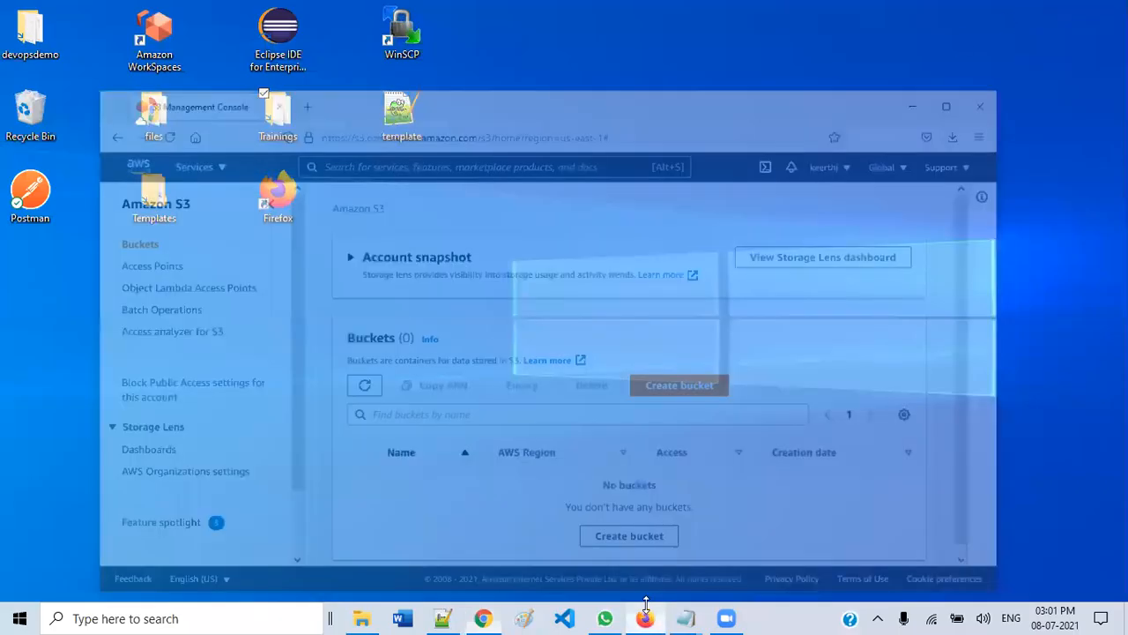
click(968, 21)
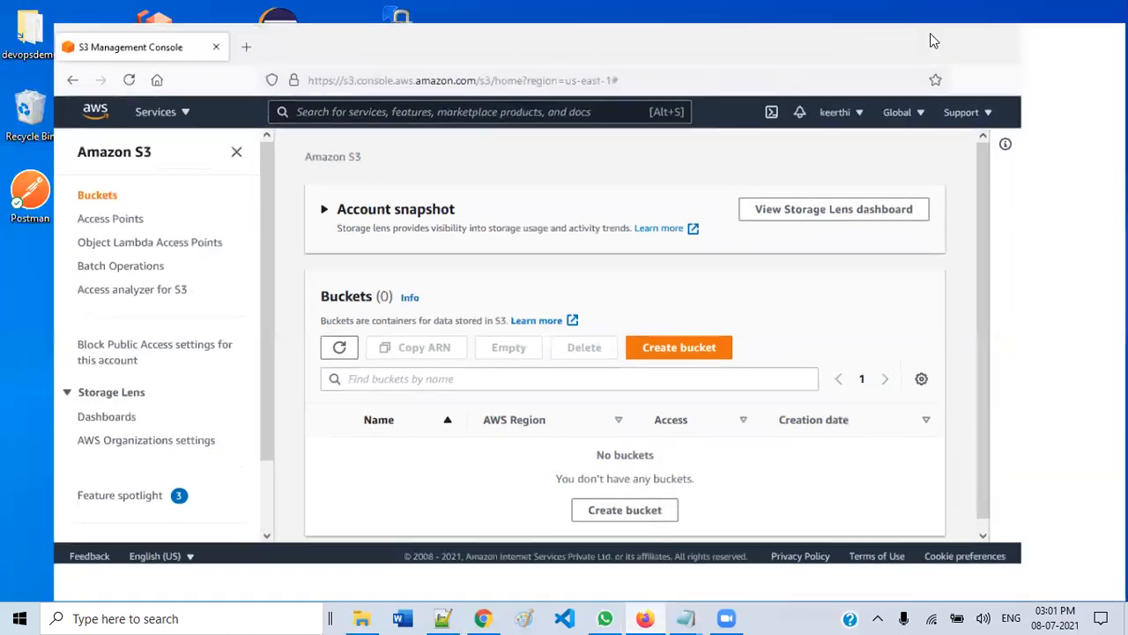
click(134, 88)
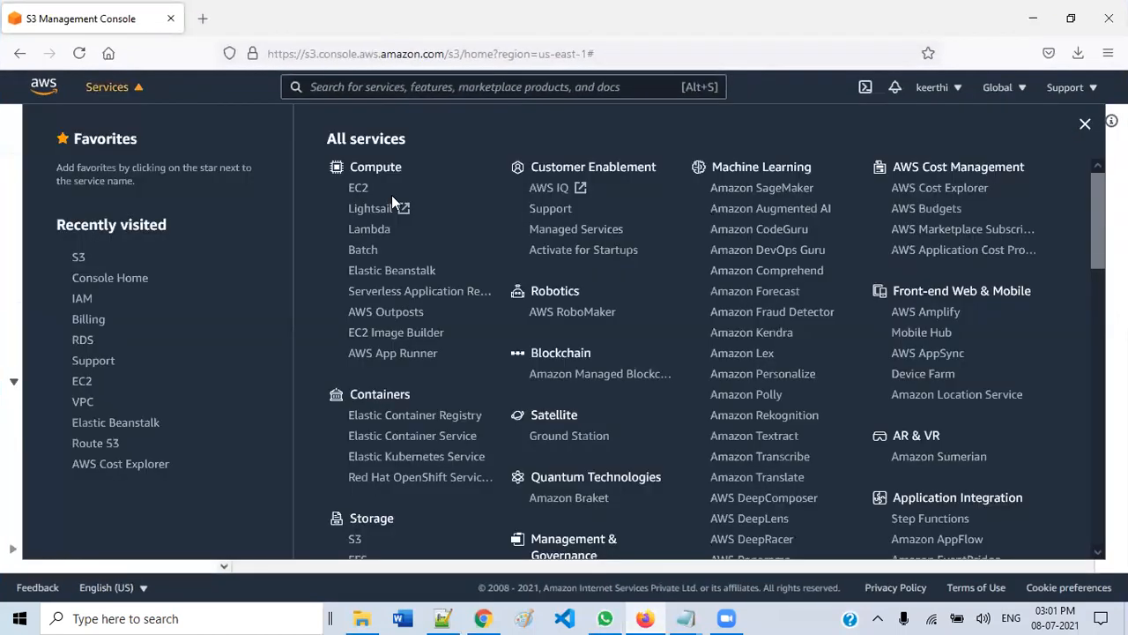
scroll(609, 432, down, 5)
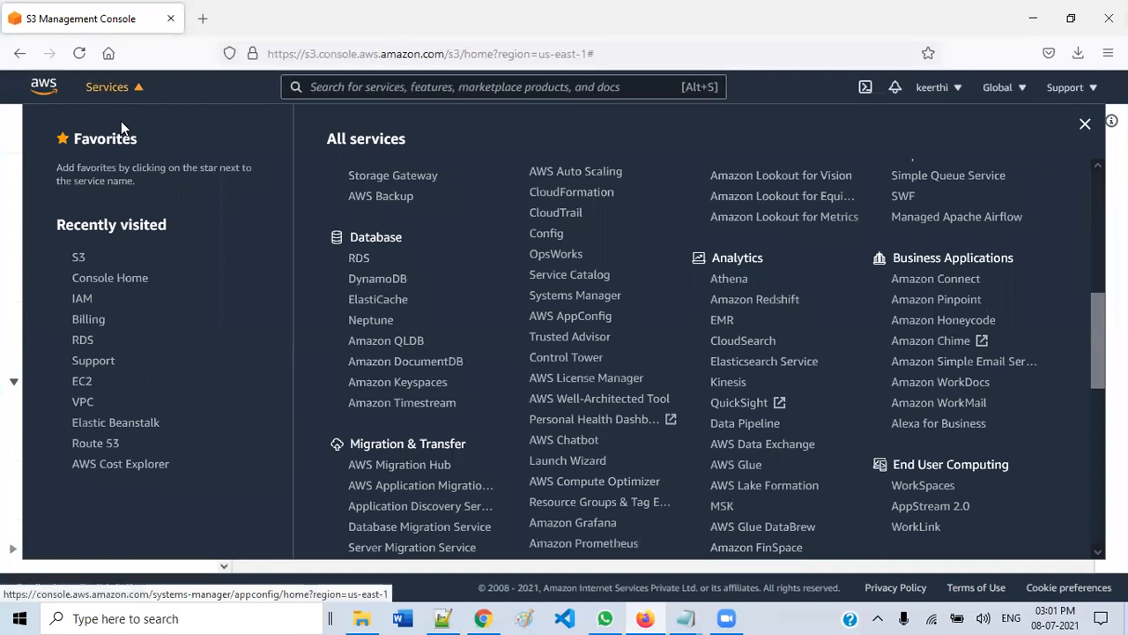
click(99, 89)
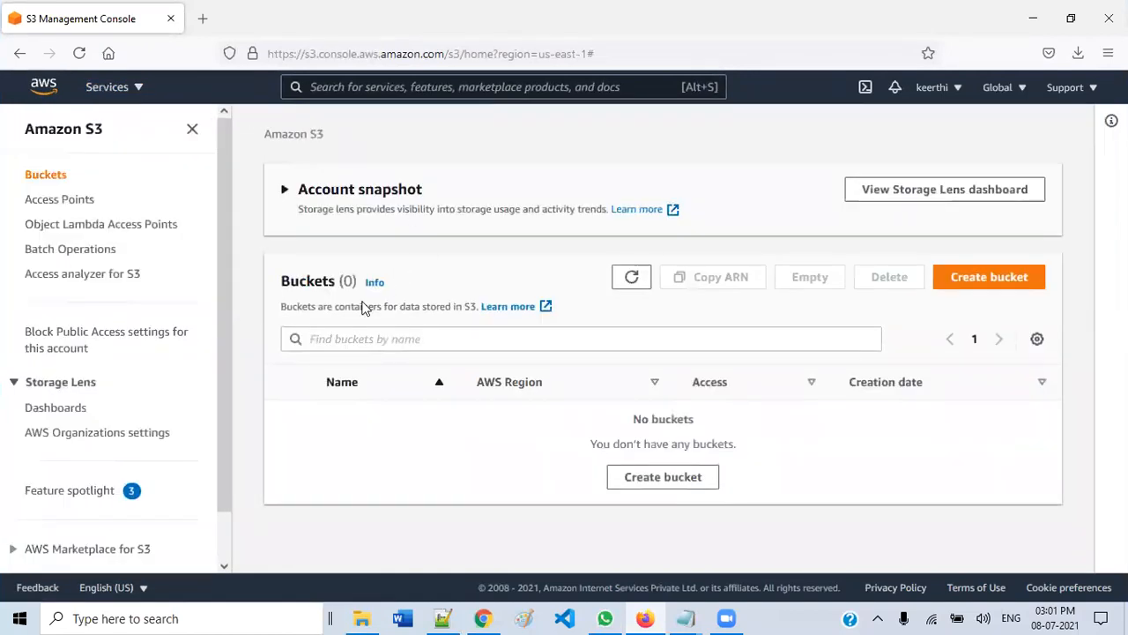
click(629, 279)
click(629, 279)
- Go to IAM Users, cancel an Add user attempt, and open the Policies list
click(116, 91)
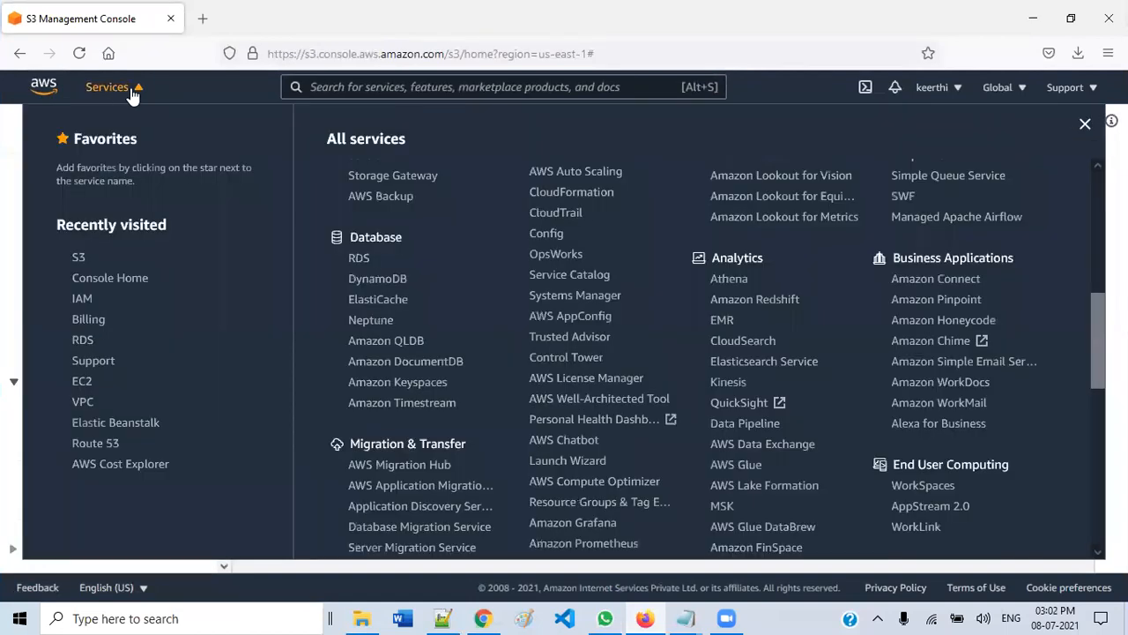
click(83, 299)
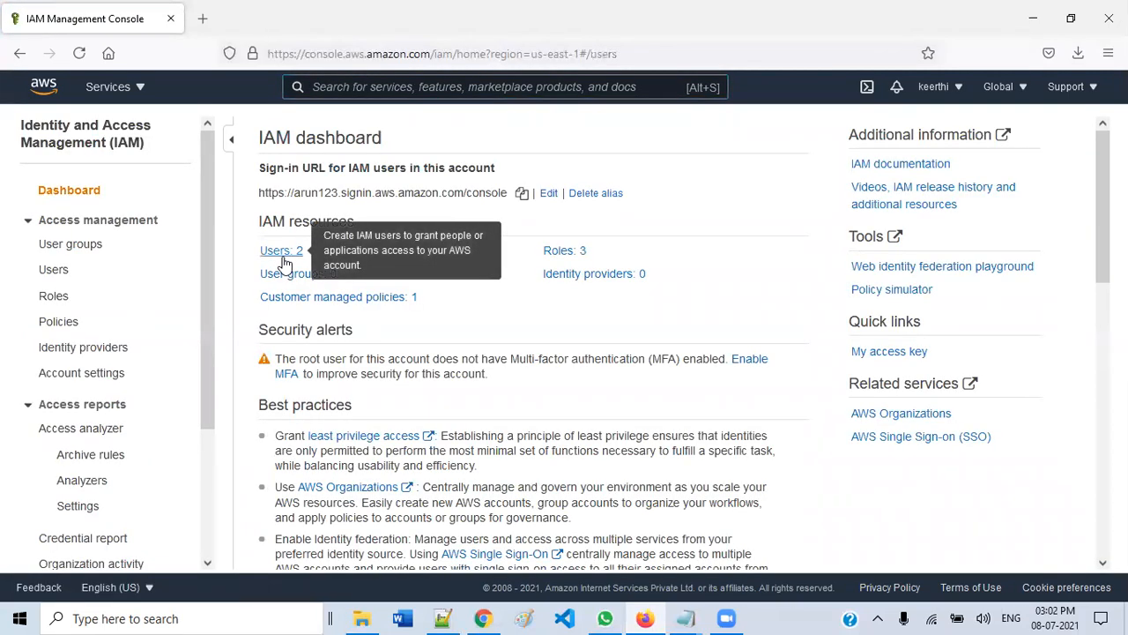
click(282, 251)
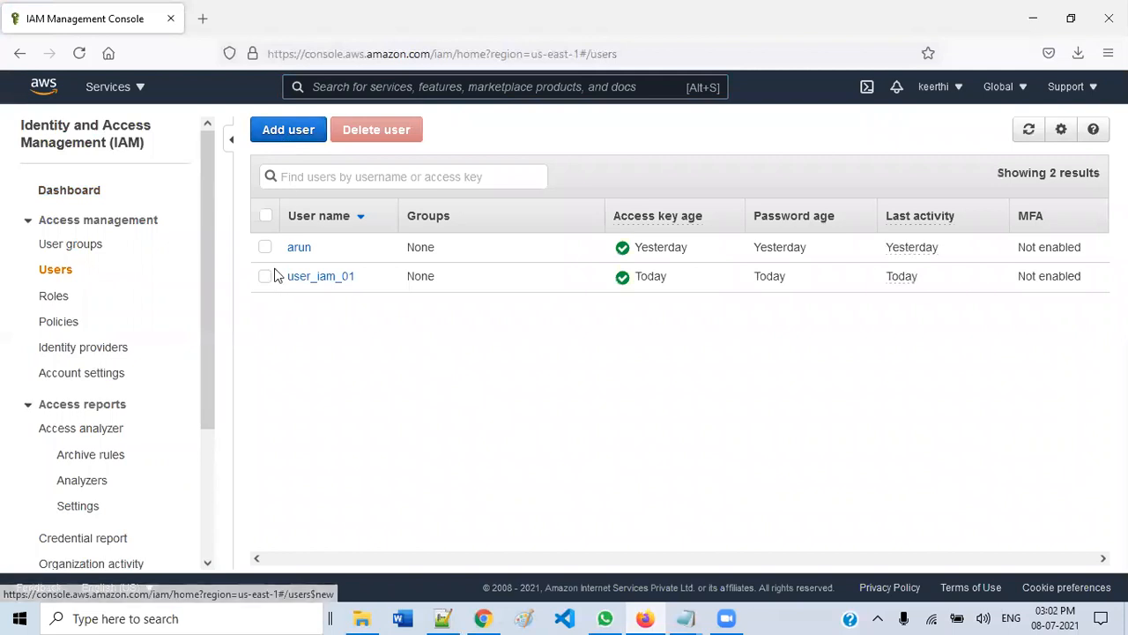
click(283, 132)
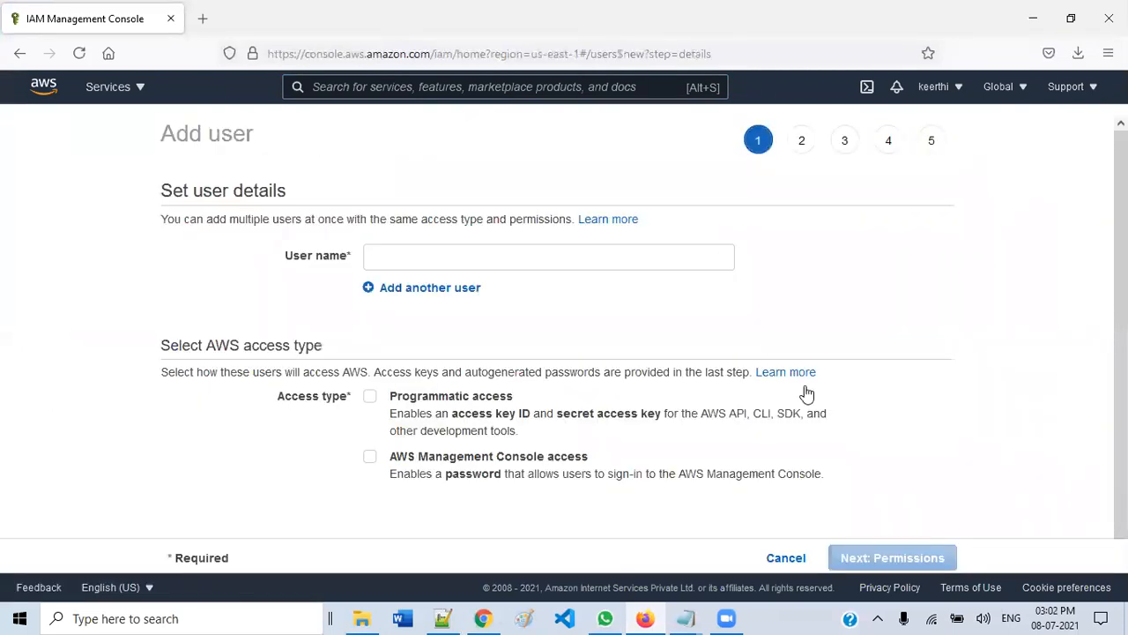
click(784, 559)
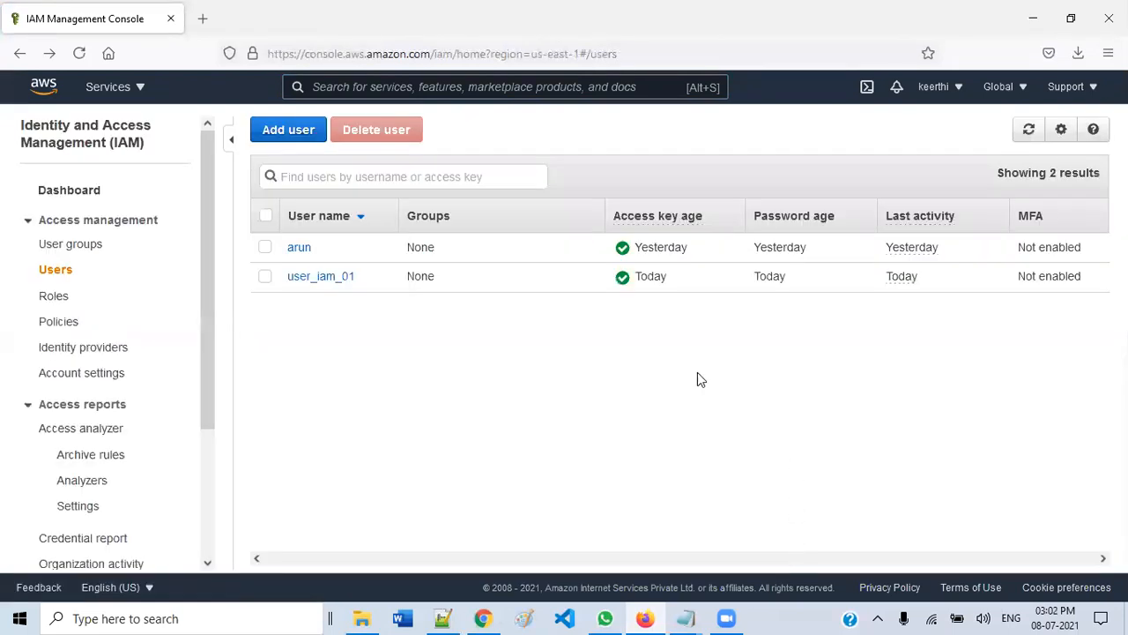
click(70, 328)
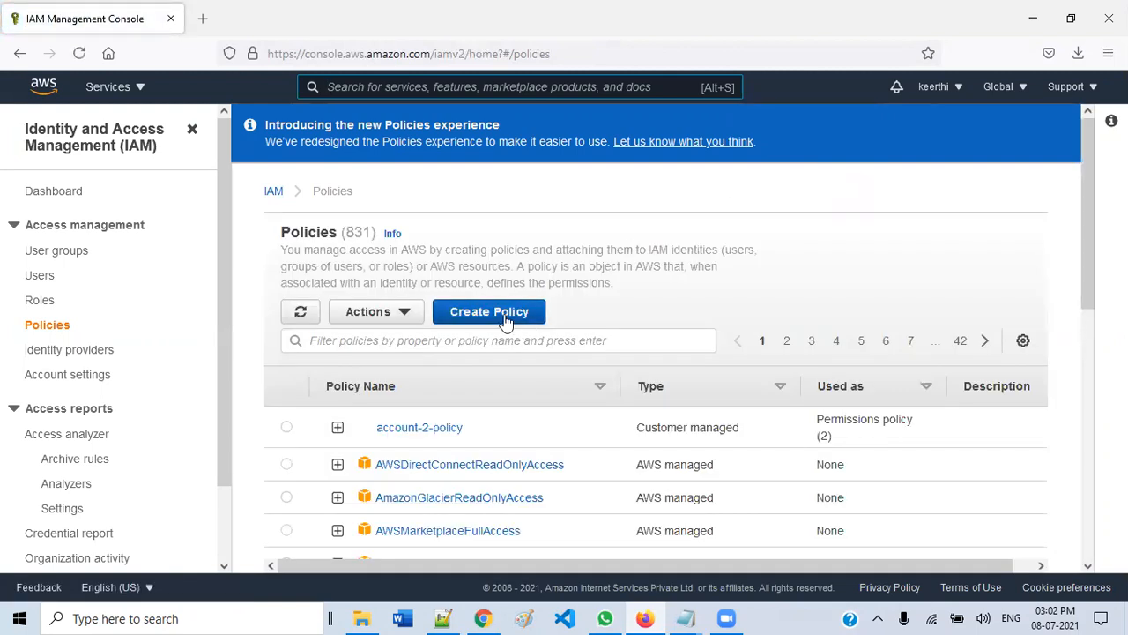
- Start a new policy and choose STS as its service
click(504, 319)
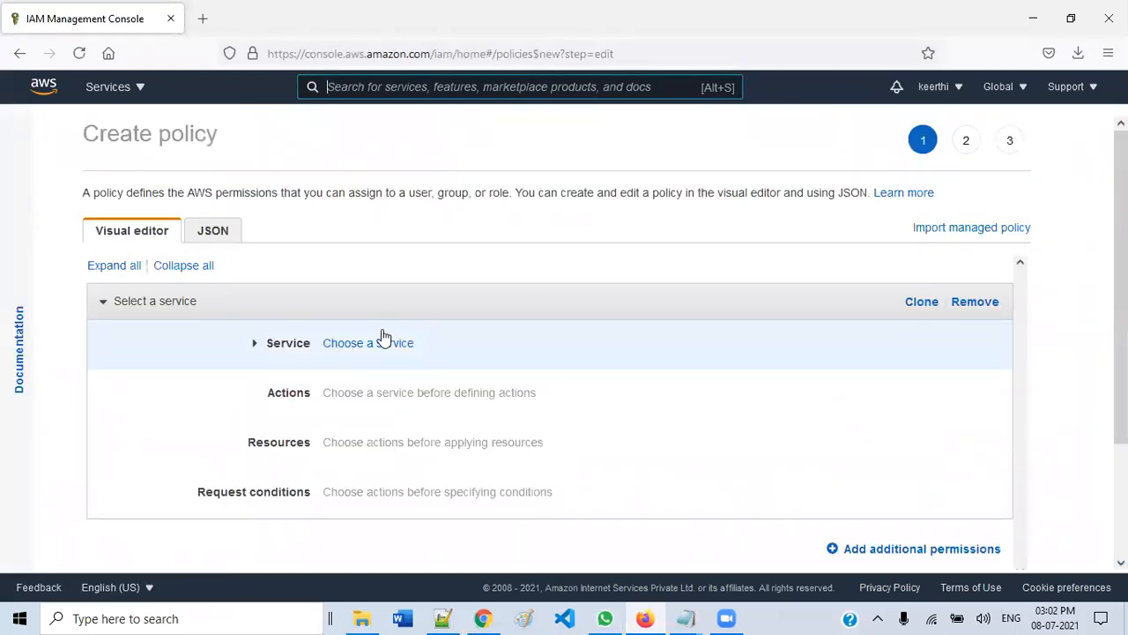
scroll(411, 340, down, 2)
scroll(324, 310, up, 2)
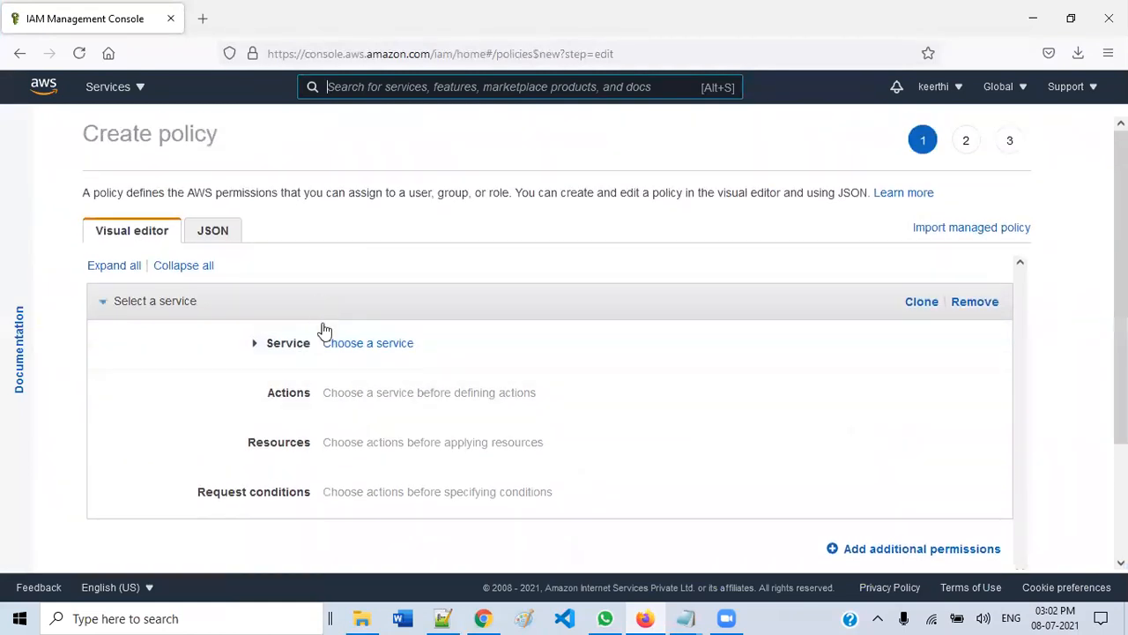
click(370, 346)
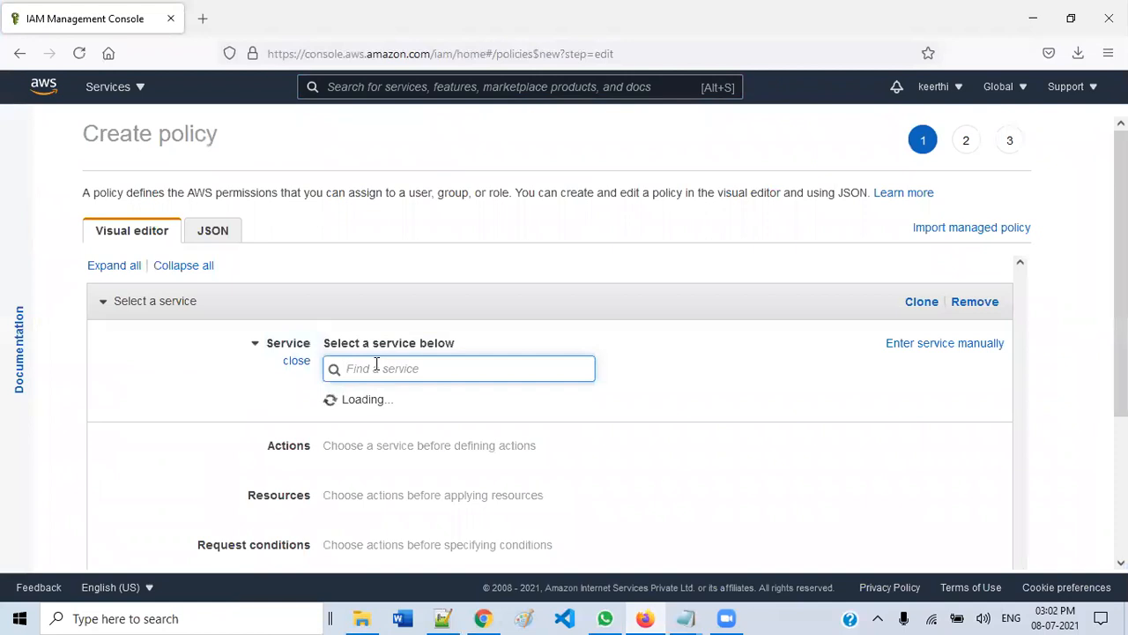
text(sts)
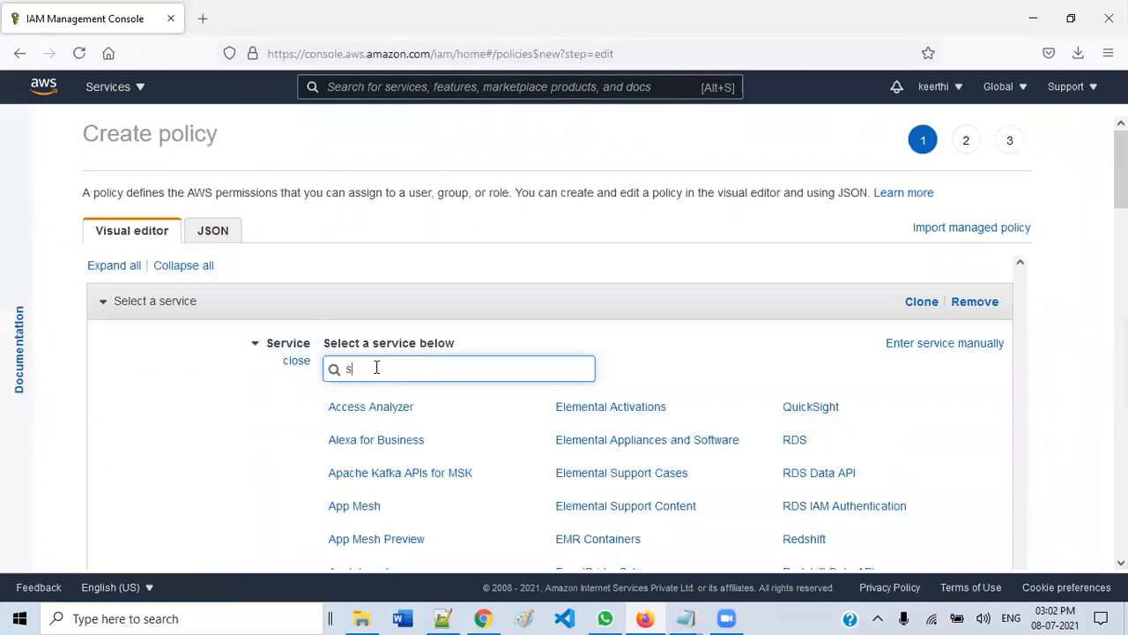
click(798, 412)
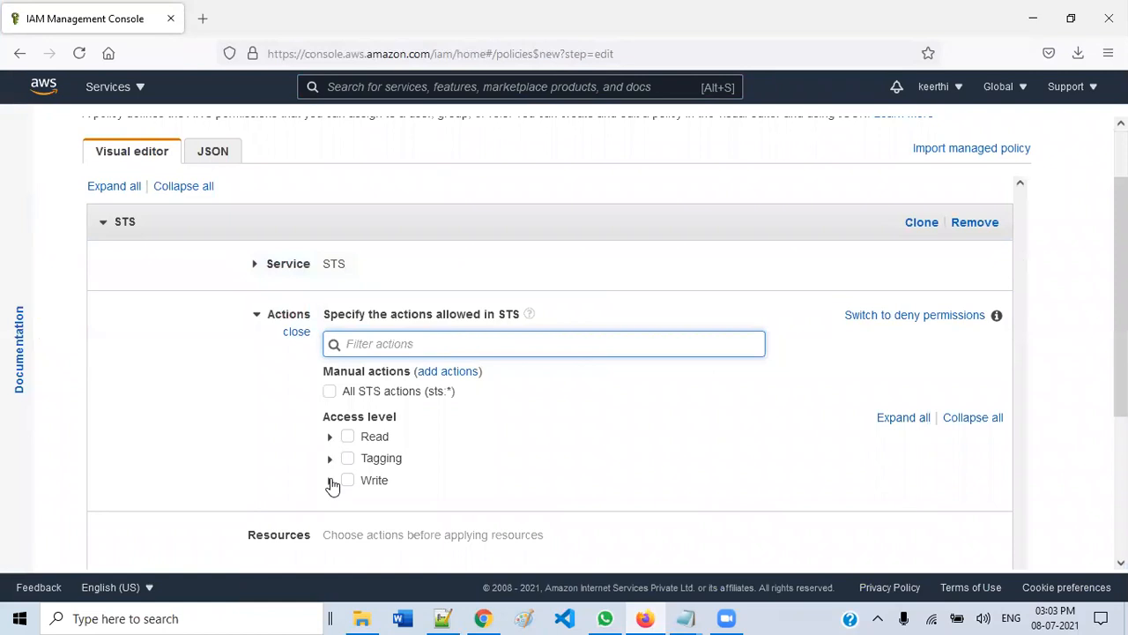
- Allow the Write action AssumeRole and expand the Resources settings
click(331, 480)
scroll(453, 449, down, 2)
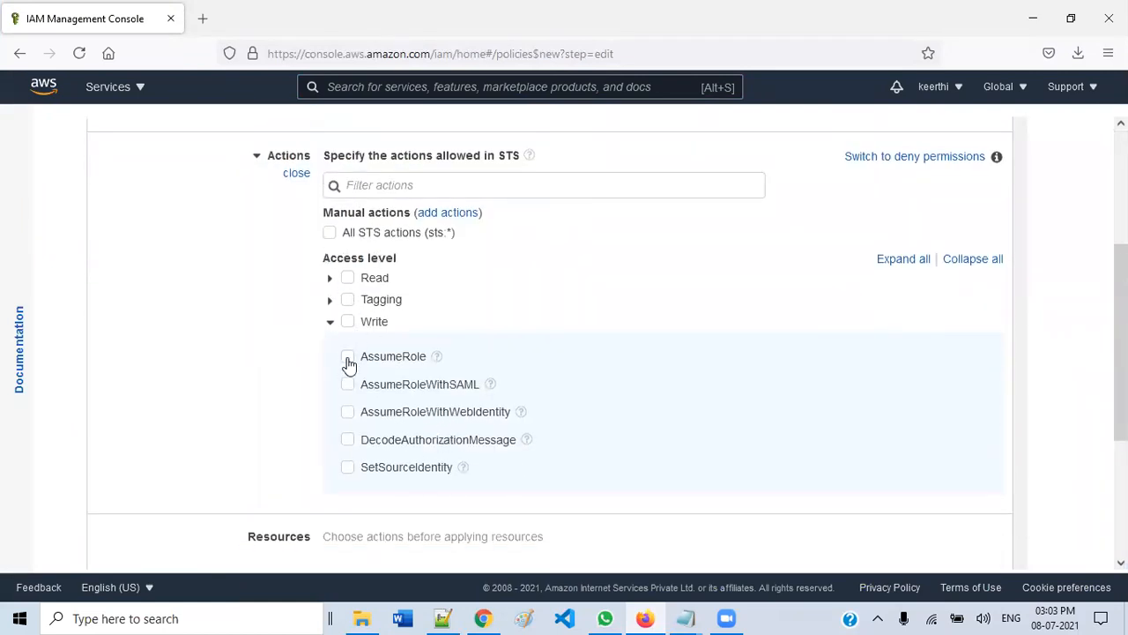
click(348, 360)
scroll(518, 333, down, 3)
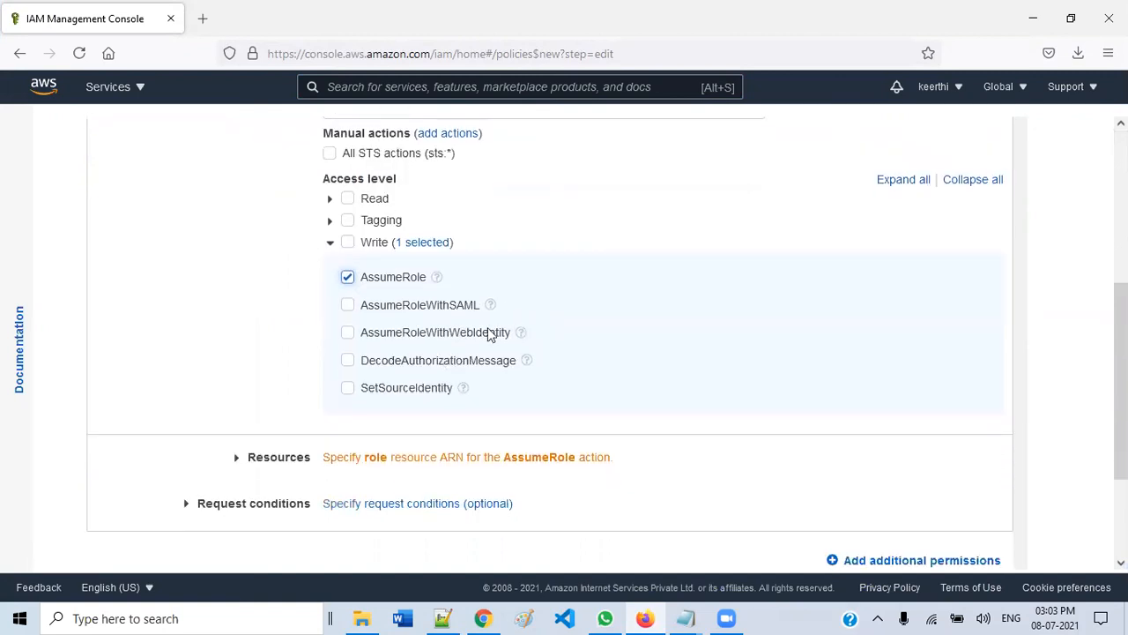
scroll(293, 223, up, 3)
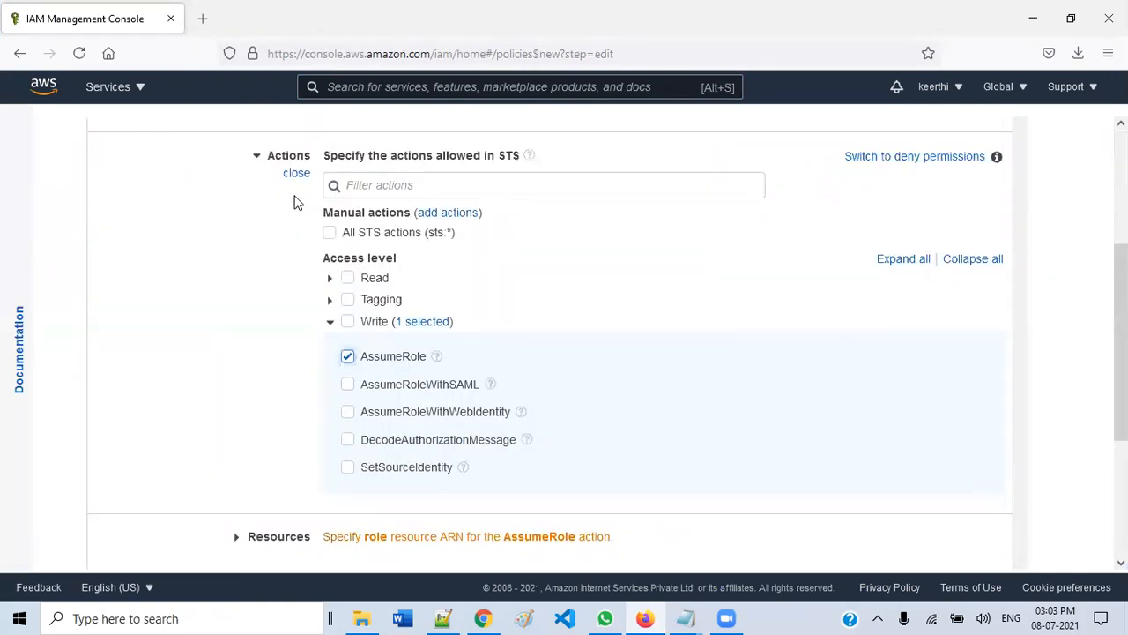
click(328, 321)
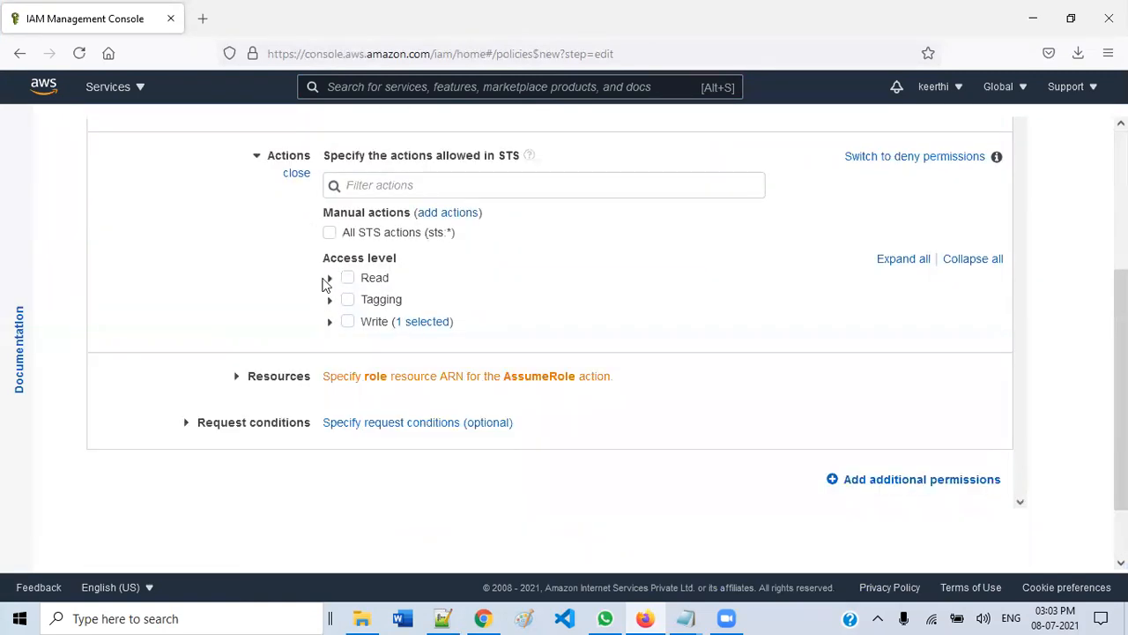
click(237, 379)
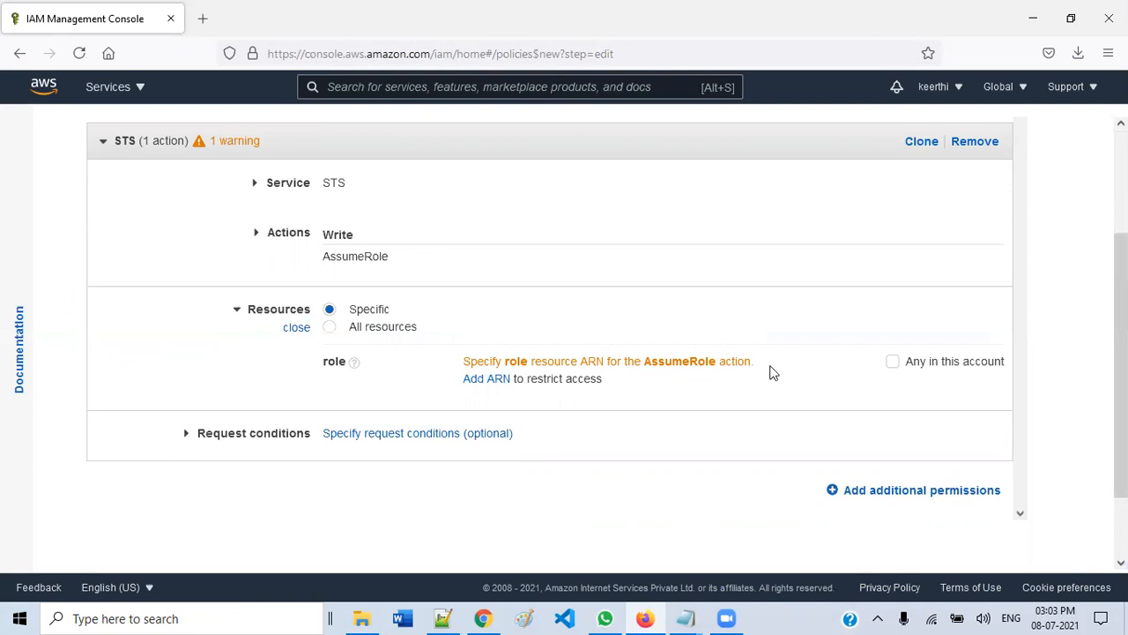
- Inspect the prefilled role ARN and this account's number in the account menu
click(486, 379)
drag(529, 227, 362, 226)
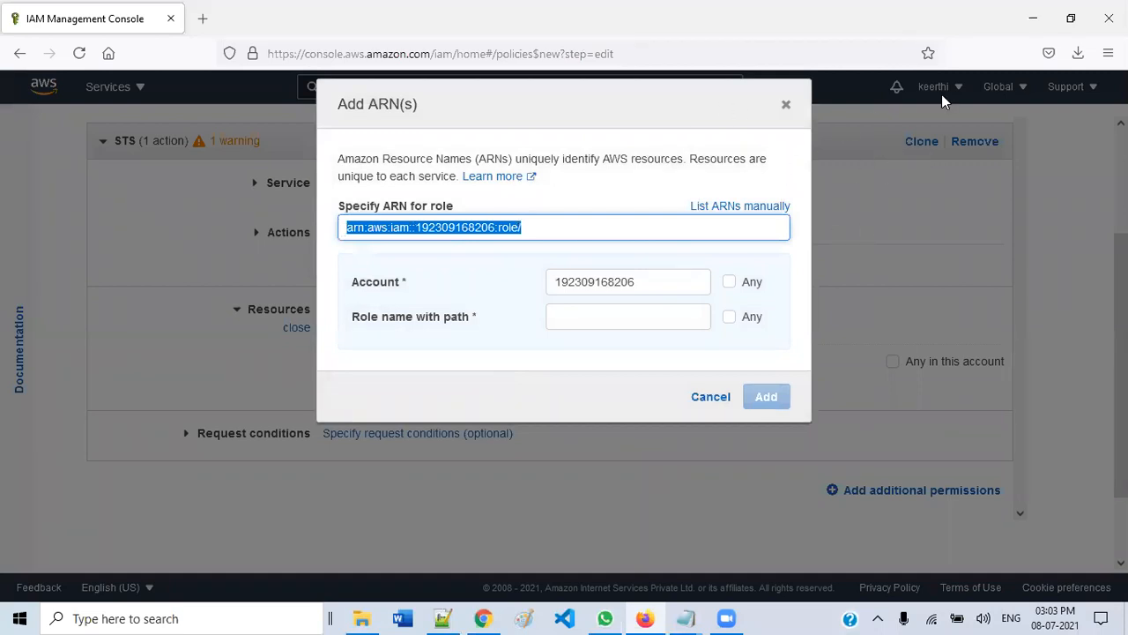
click(785, 105)
click(936, 87)
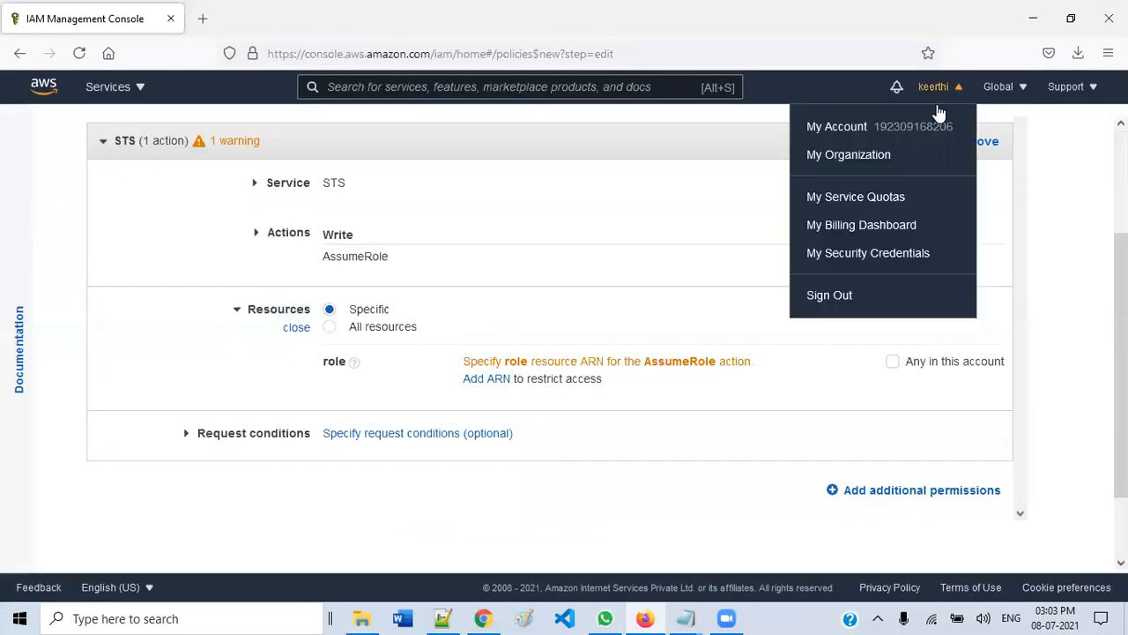
drag(875, 127, 956, 127)
click(957, 89)
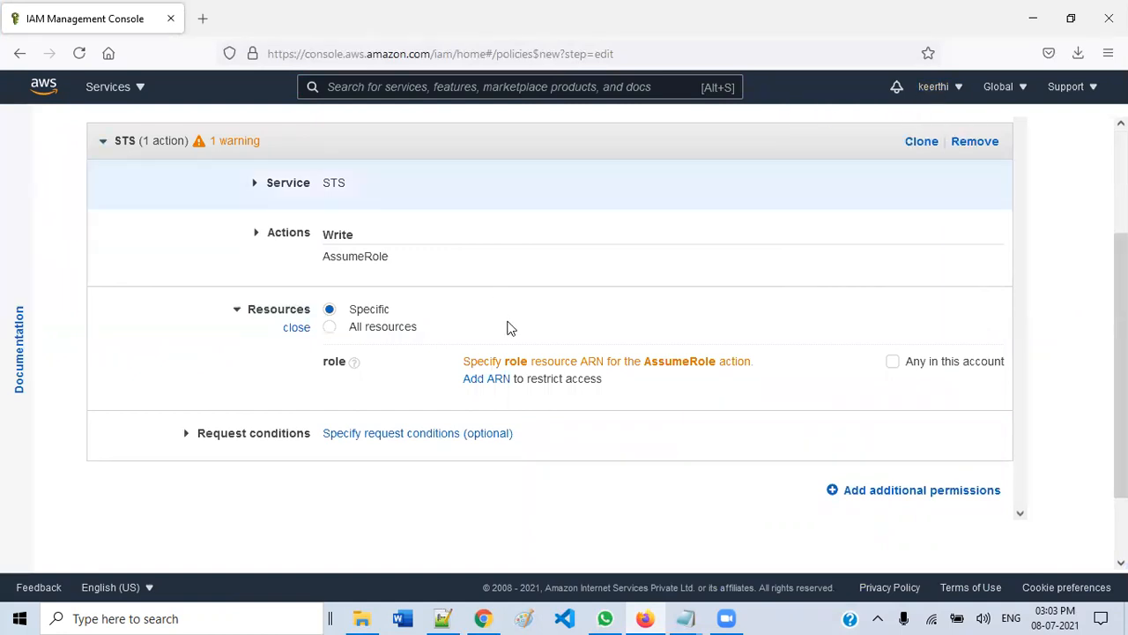
- Paste the Account-1A role ARN from the role summary into Add ARN and add it
click(493, 379)
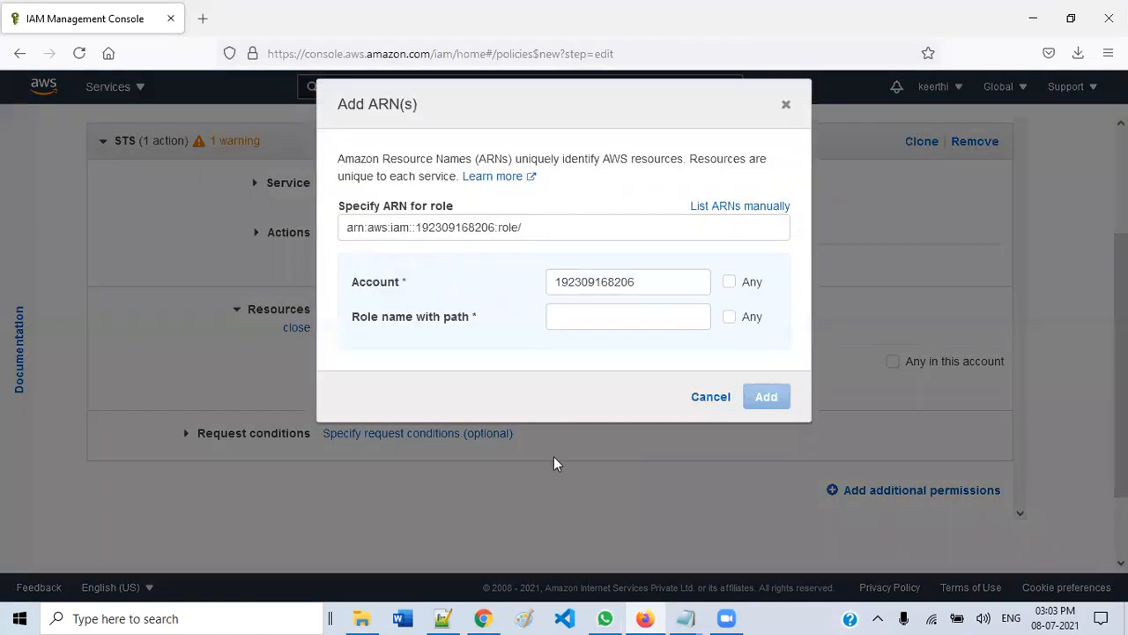
click(490, 618)
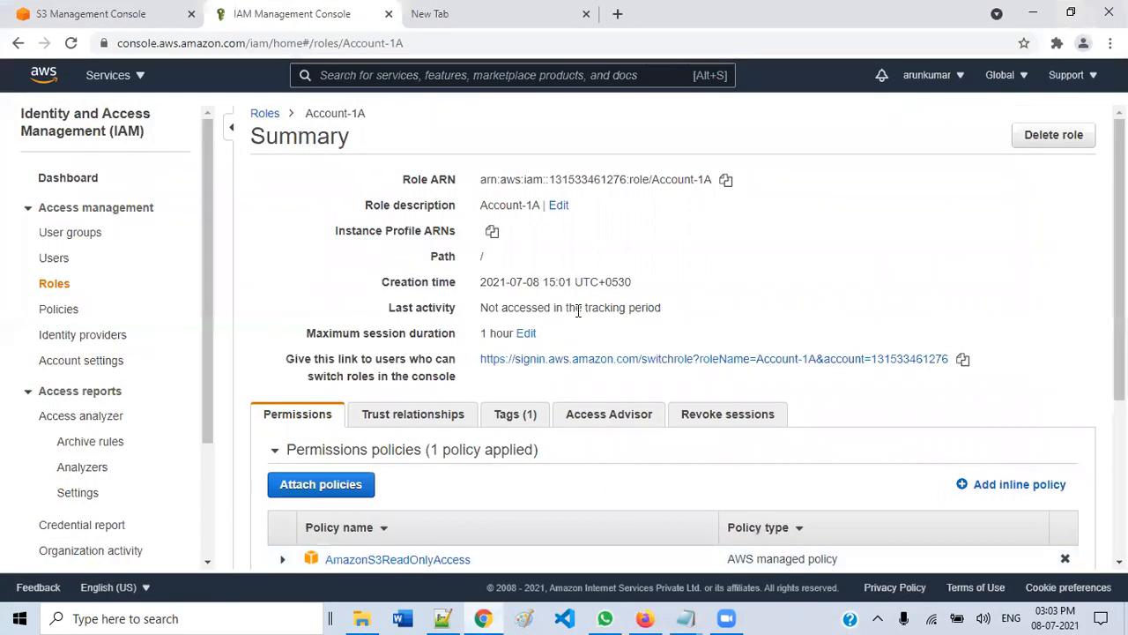
drag(482, 179, 707, 181)
click(727, 183)
click(645, 618)
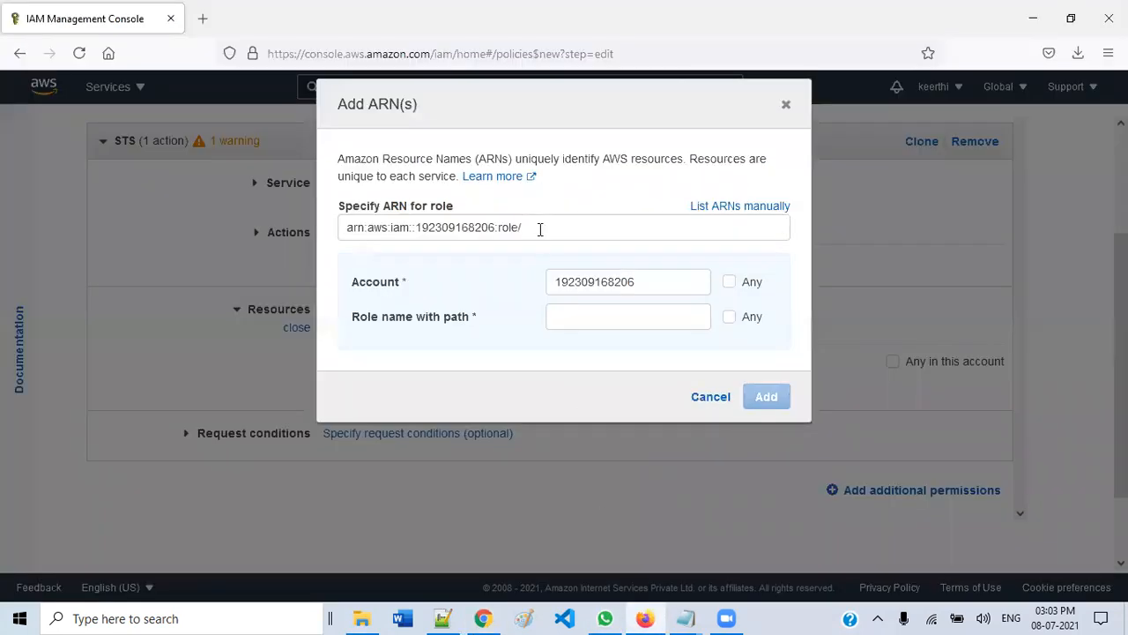
drag(540, 229, 284, 229)
key(ctrl+v)
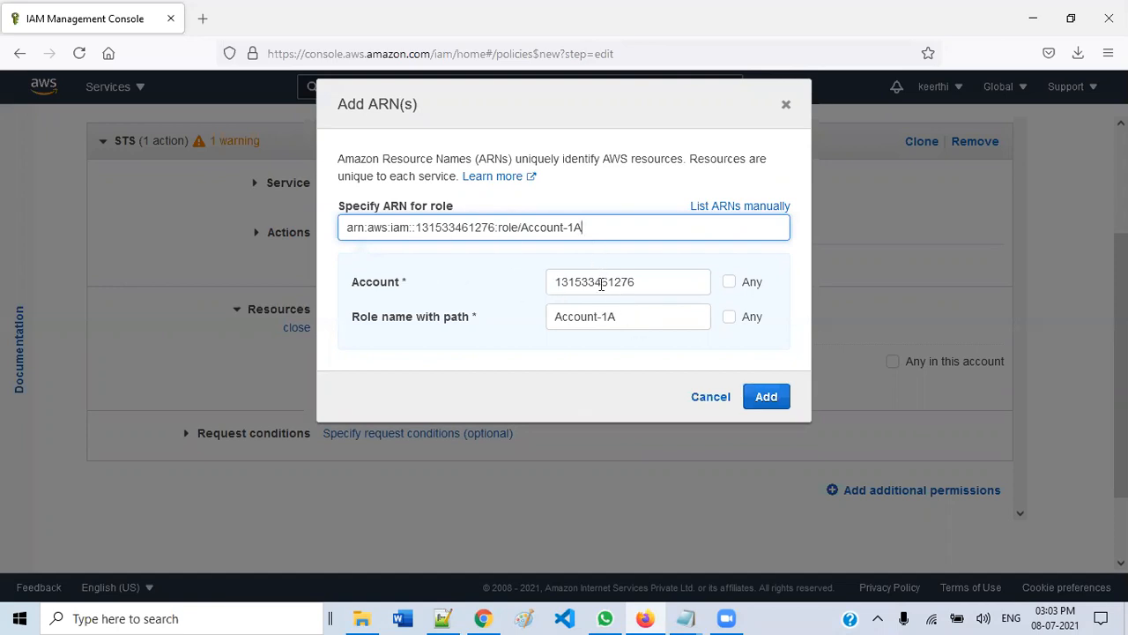
drag(638, 282, 458, 293)
drag(647, 313, 557, 316)
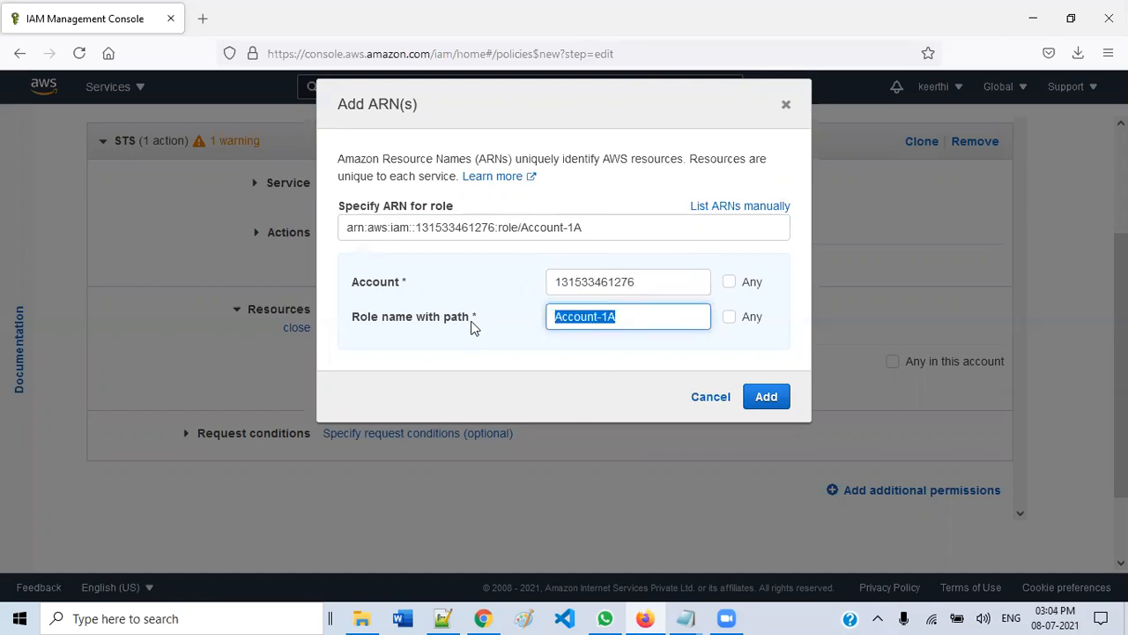
click(766, 396)
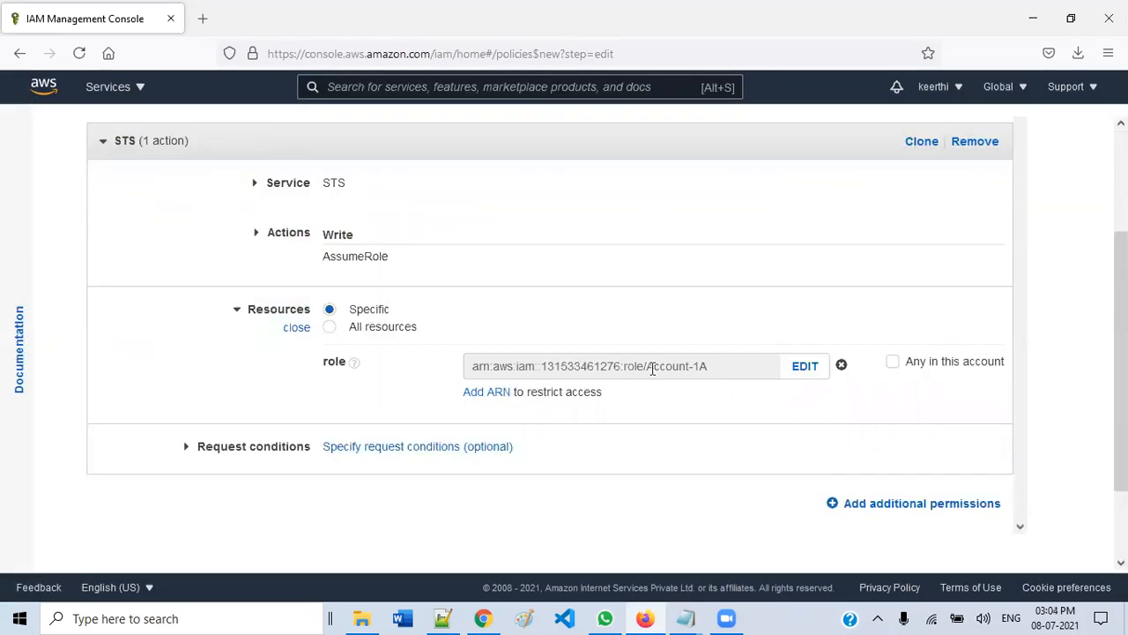
scroll(642, 397, down, 2)
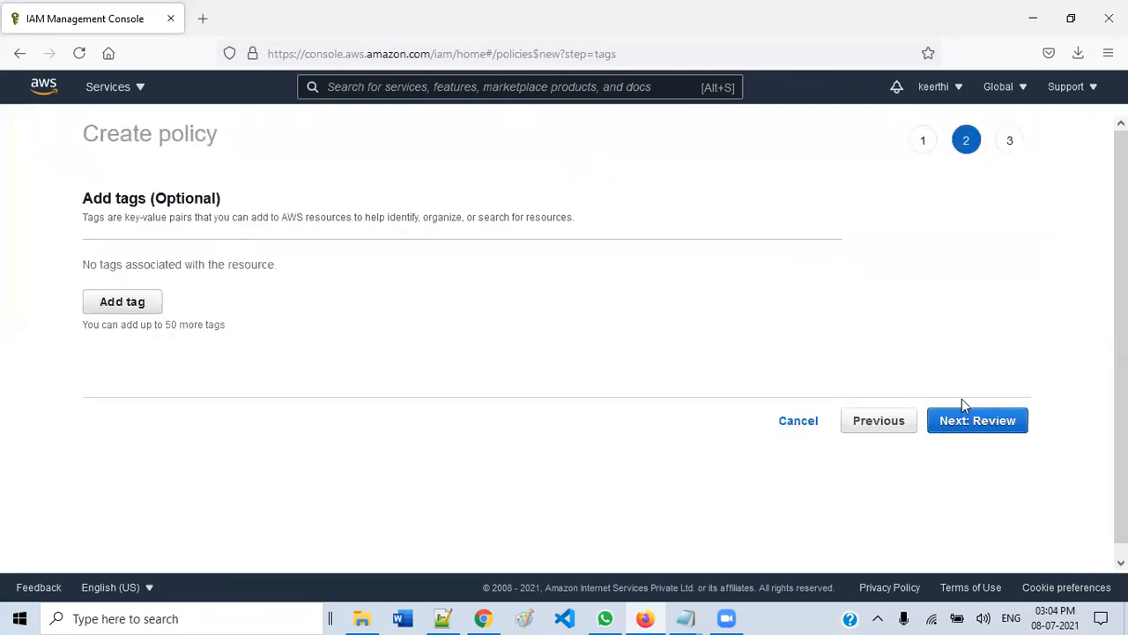
- Enter Account_A_access_s3 as the policy name and description, then create the policy
click(970, 427)
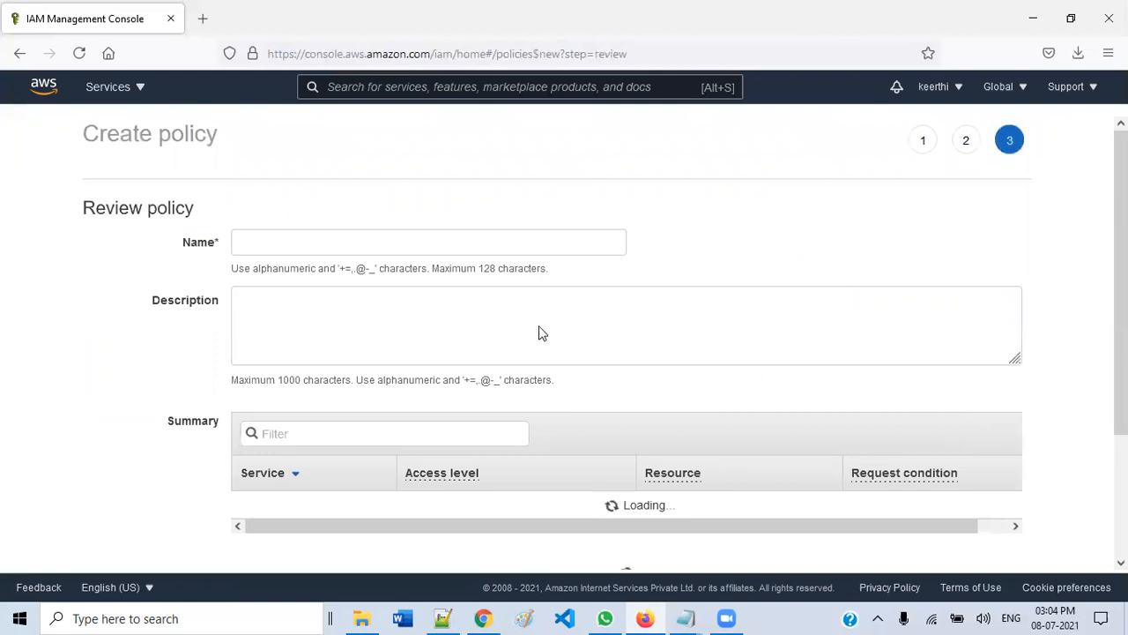
click(346, 240)
text(Account_A_access_s3)
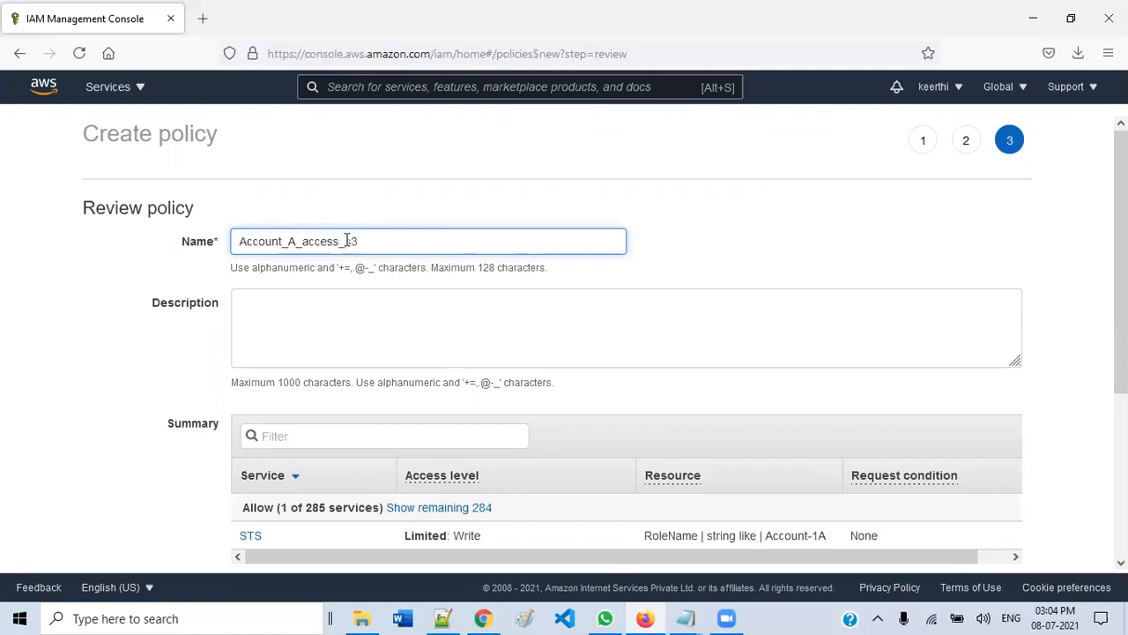
double_click(348, 240)
click(378, 328)
key(ctrl+v)
scroll(383, 326, down, 5)
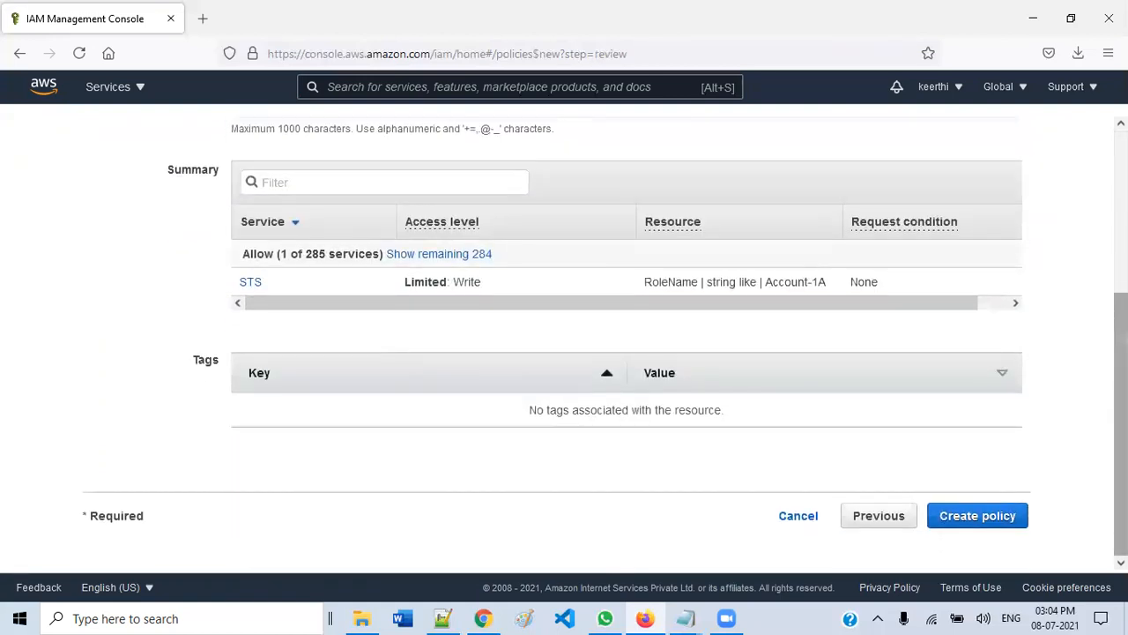
click(996, 526)
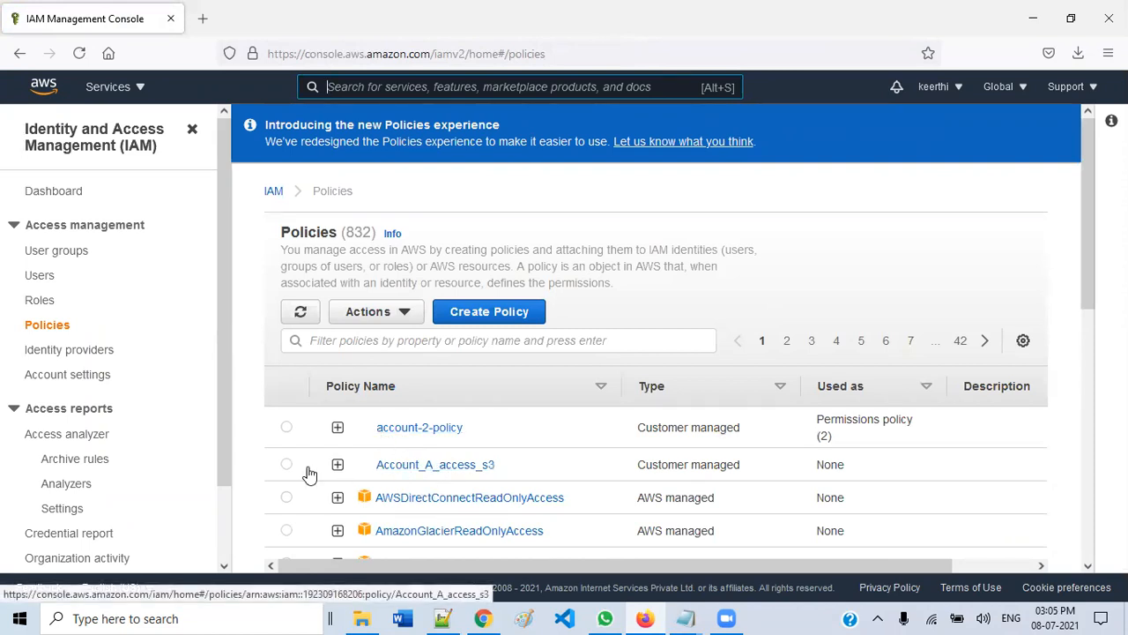
- Add user Demo_user with programmatic and console access and no required password reset
click(40, 276)
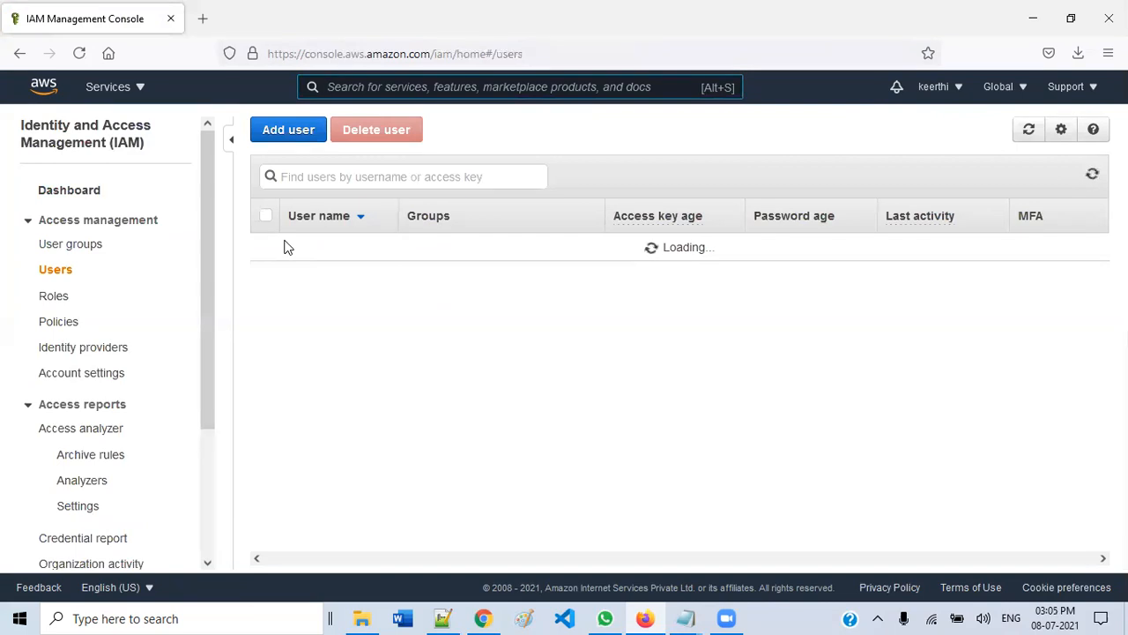
click(292, 135)
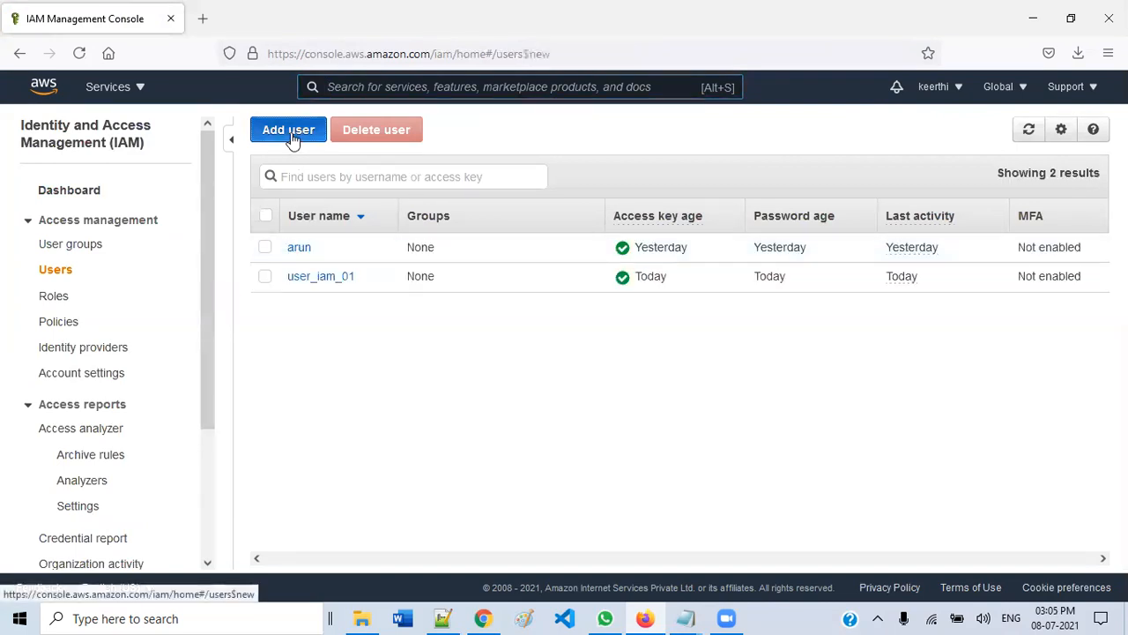
click(473, 264)
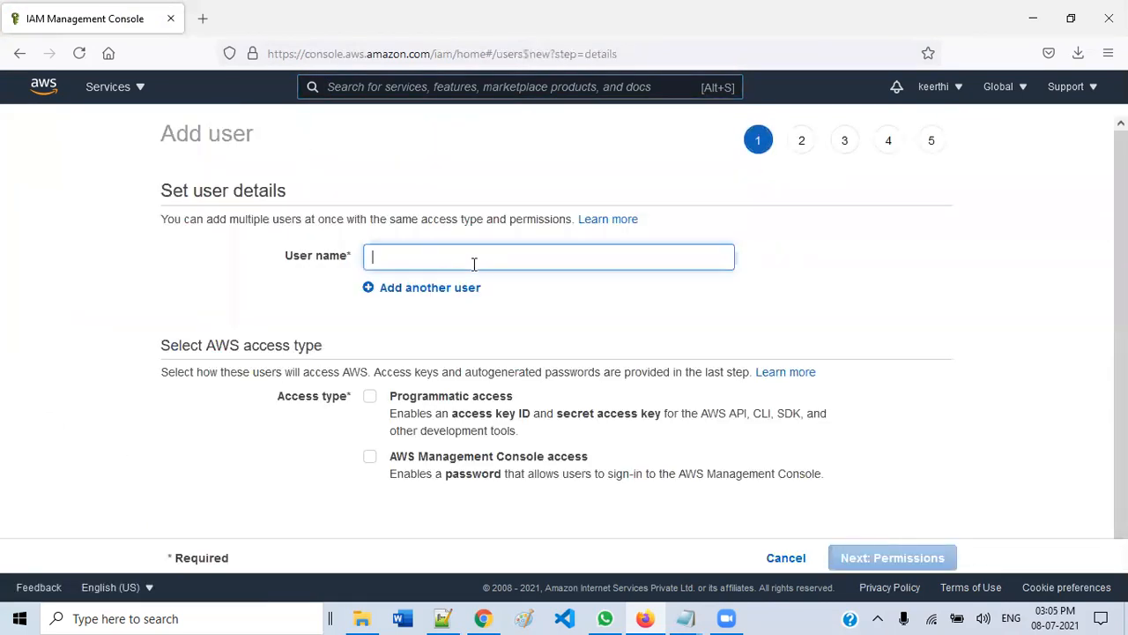
text(Demo_user)
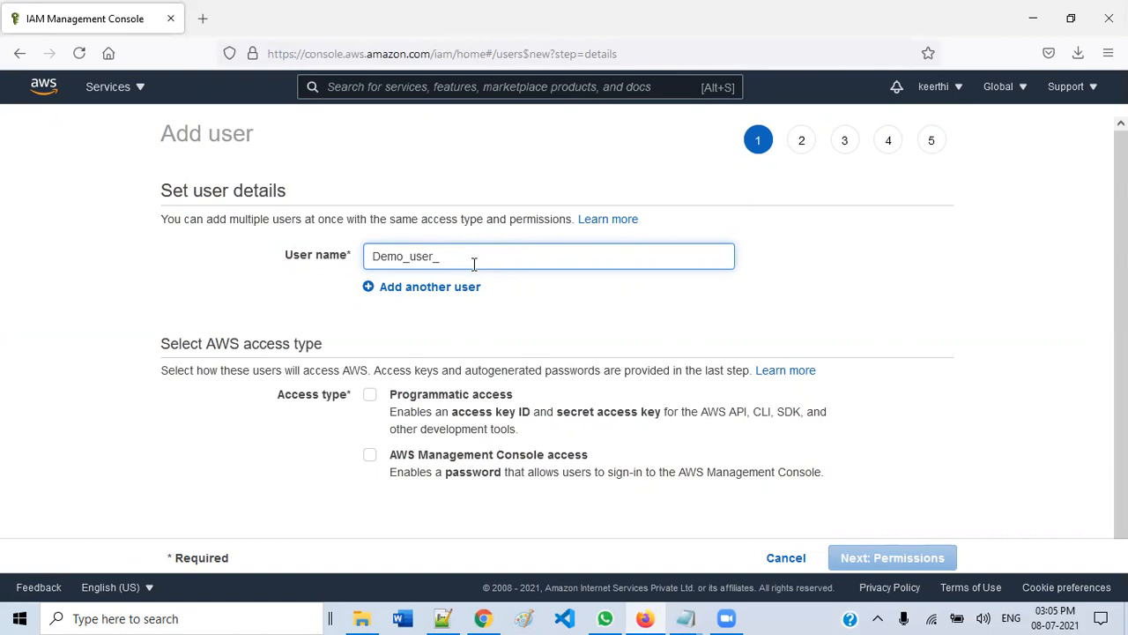
click(369, 395)
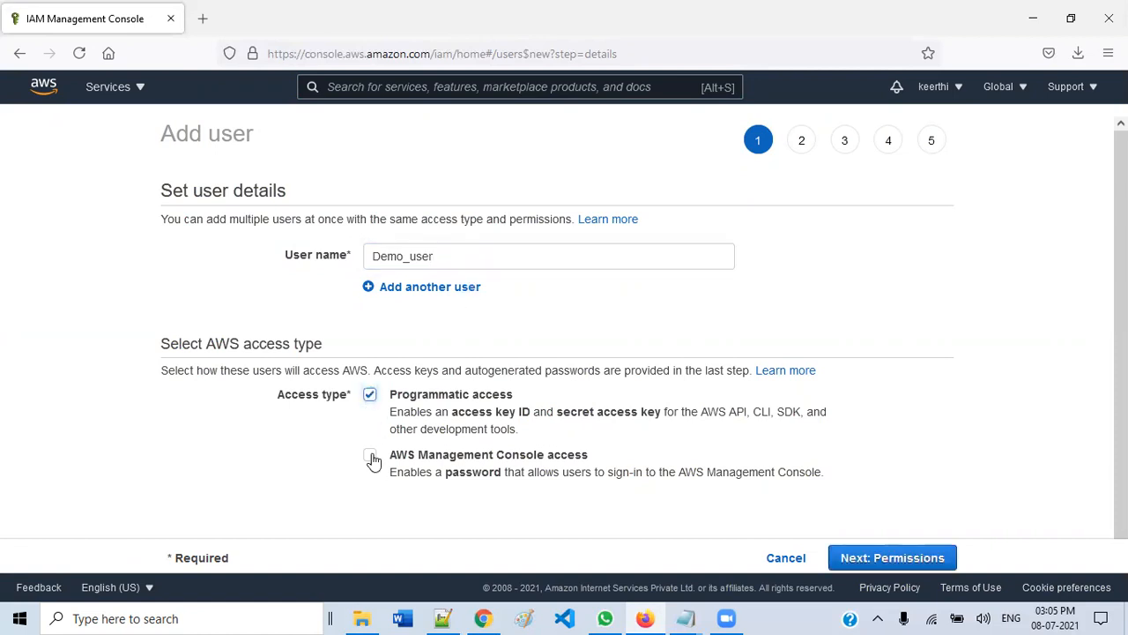
click(465, 454)
scroll(451, 430, down, 2)
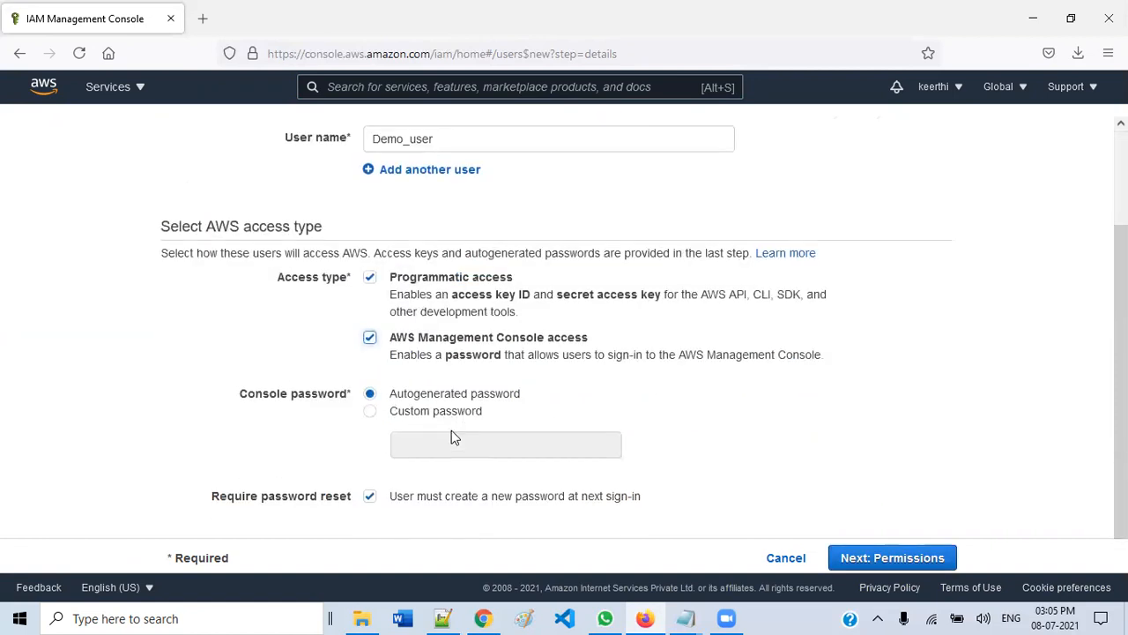
click(371, 498)
- Attach the Account_A_access_s3 policy directly and proceed through tags to review
click(893, 561)
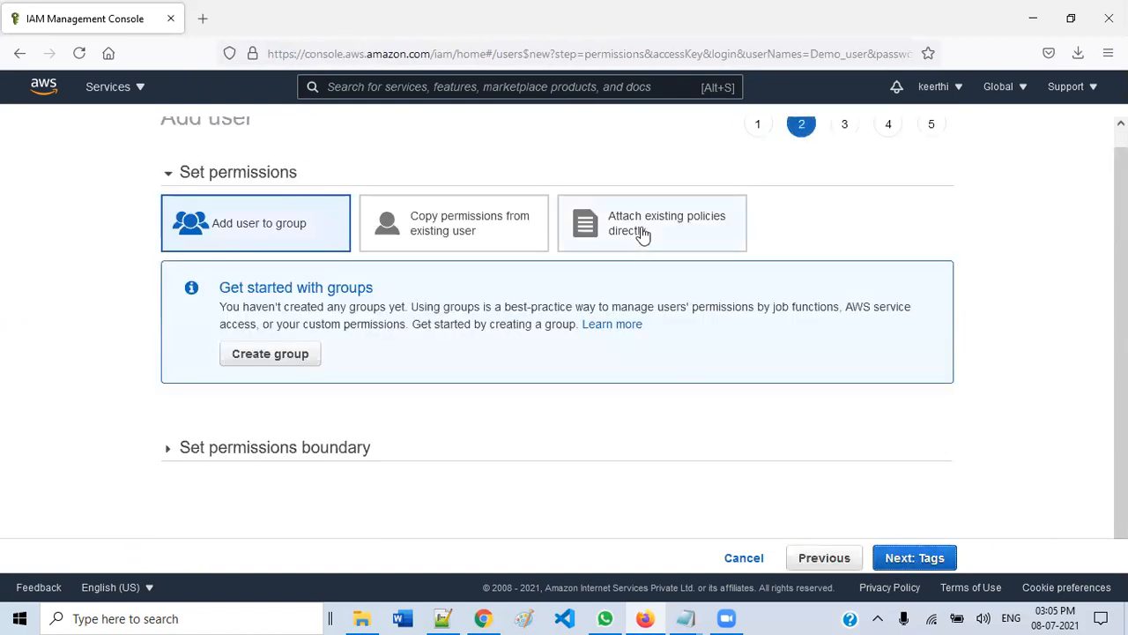
click(644, 234)
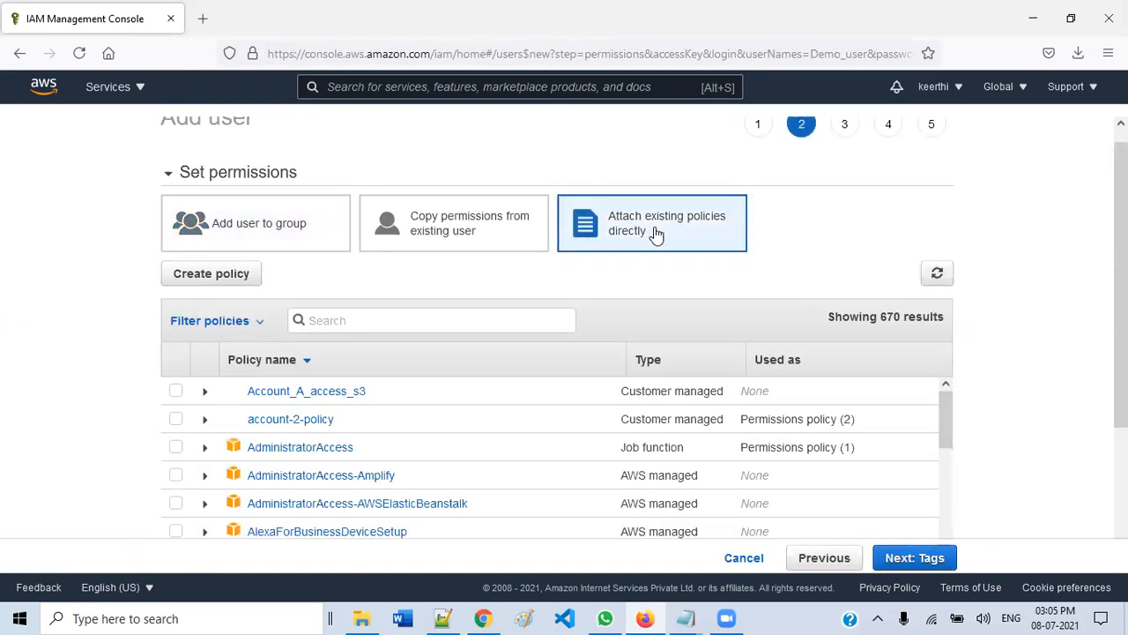
click(176, 392)
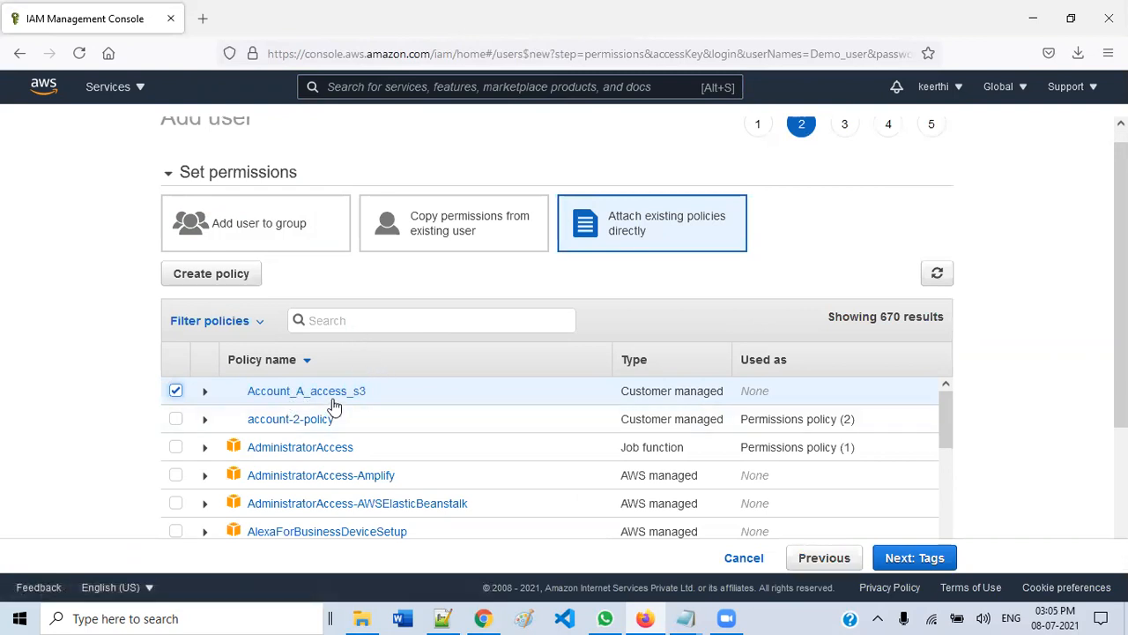
click(914, 558)
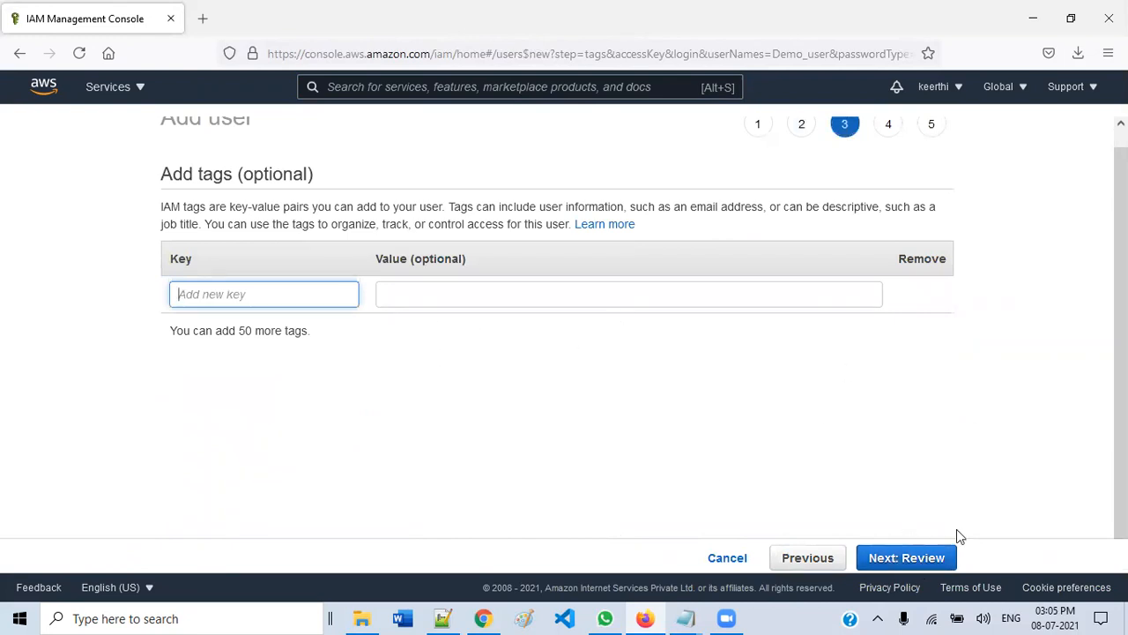
click(927, 272)
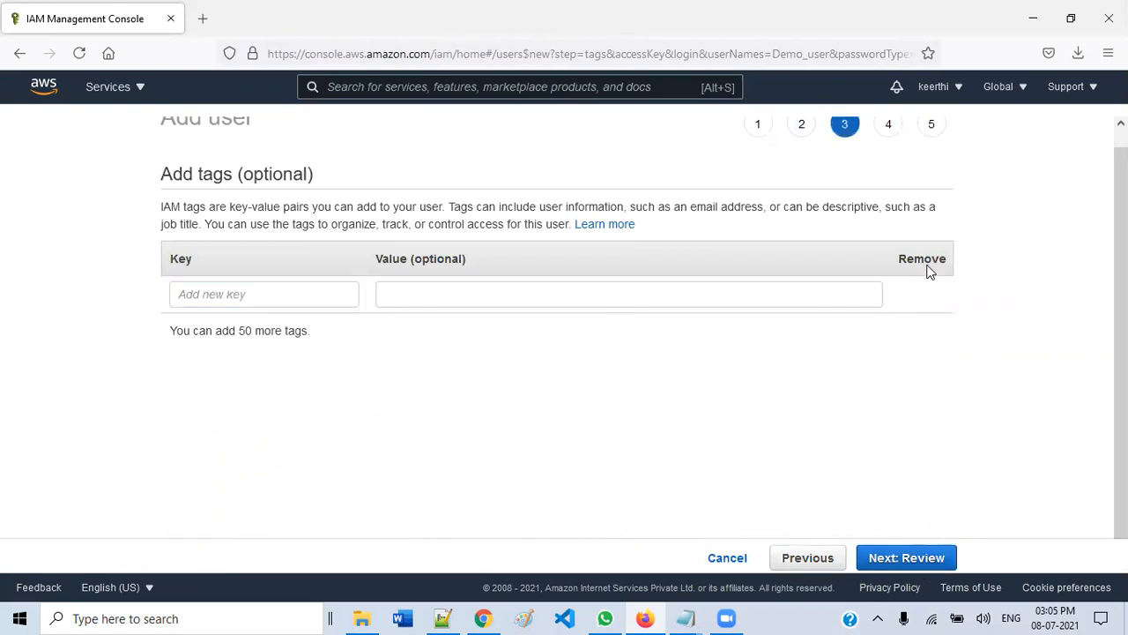
click(920, 557)
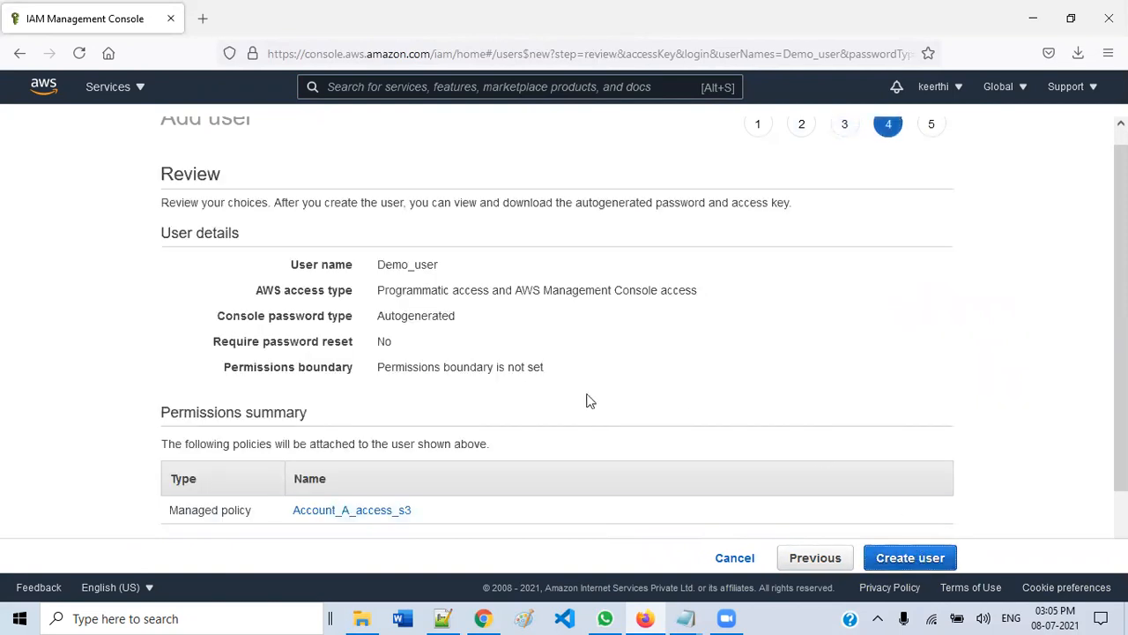
- Create Demo_user, save its credentials .csv file, and close the wizard
click(905, 555)
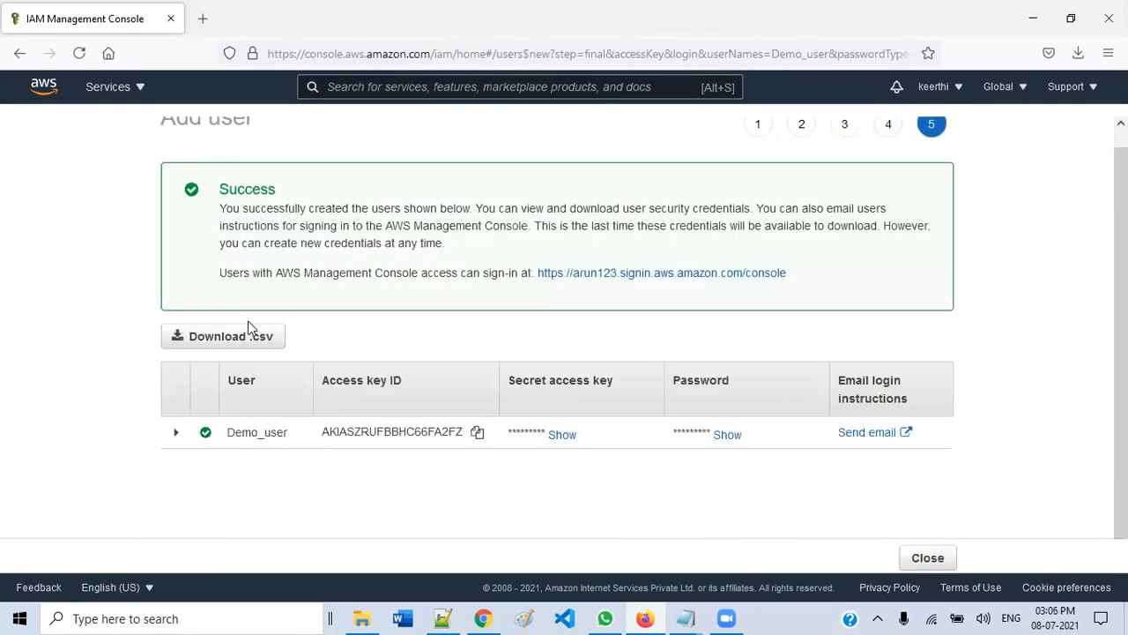
click(231, 337)
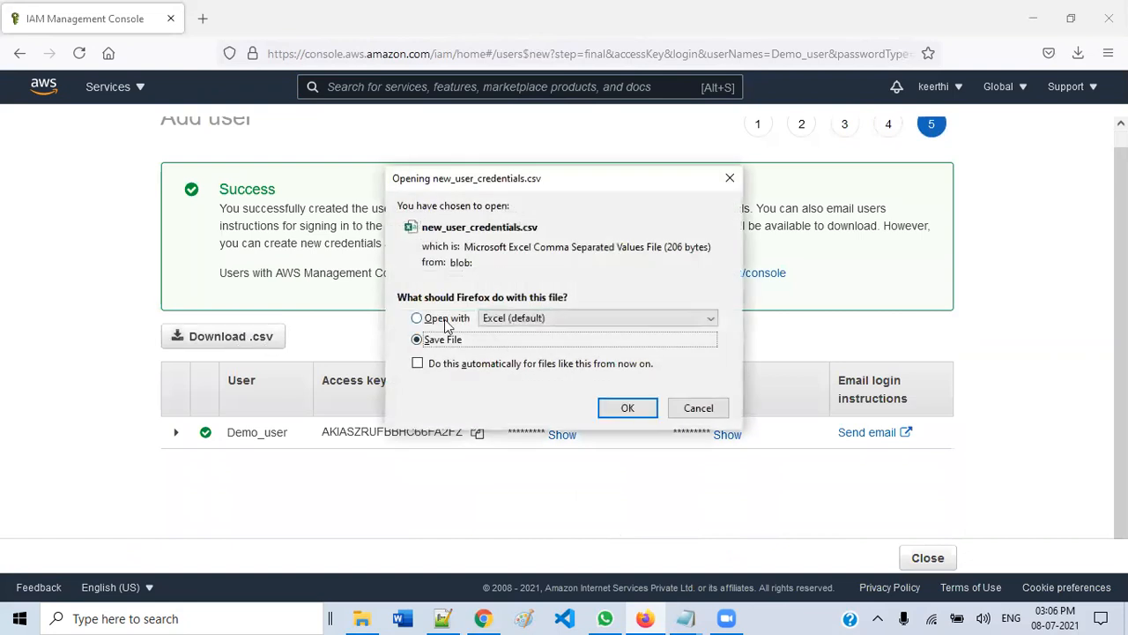
click(621, 408)
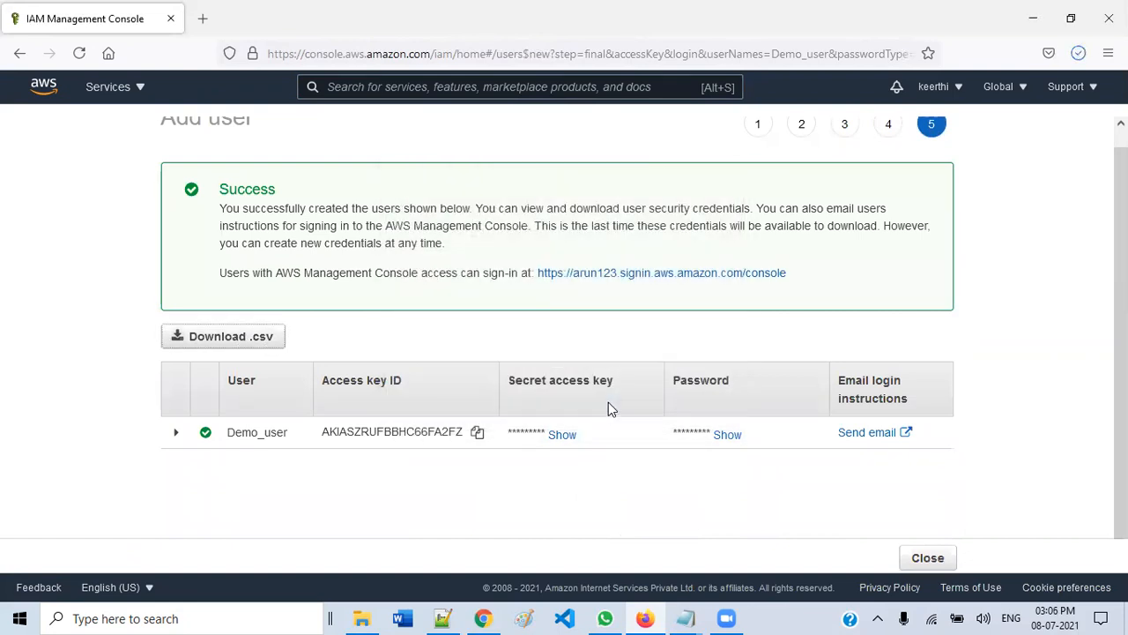
click(928, 557)
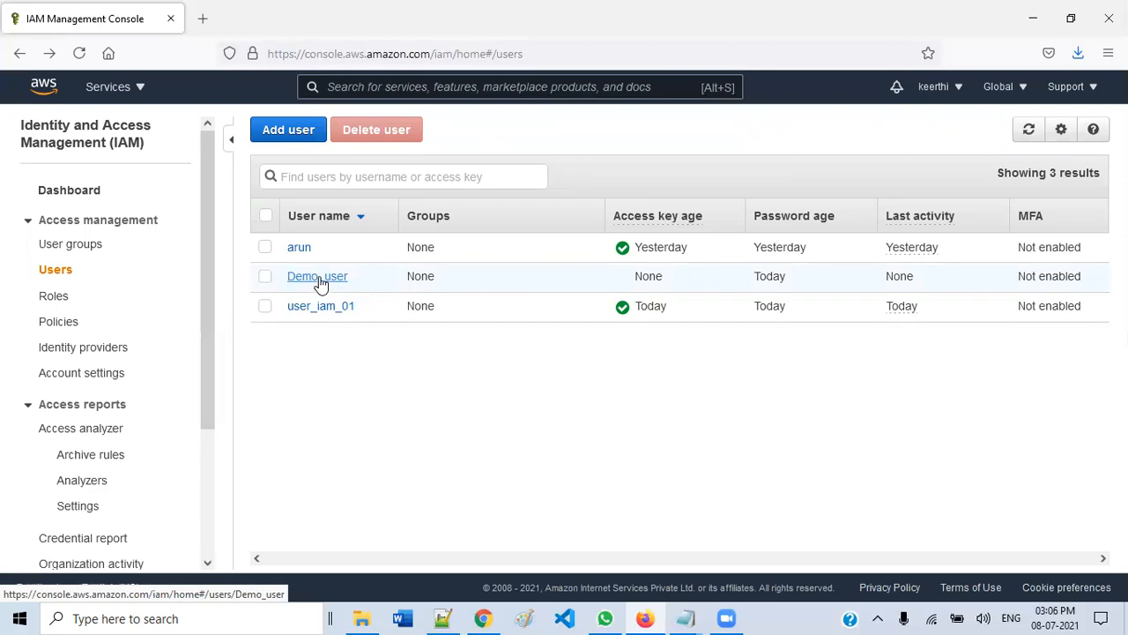
- Sign out, go to the console sign-in page, and open the downloaded new_user_credentials CSV in Excel
click(959, 88)
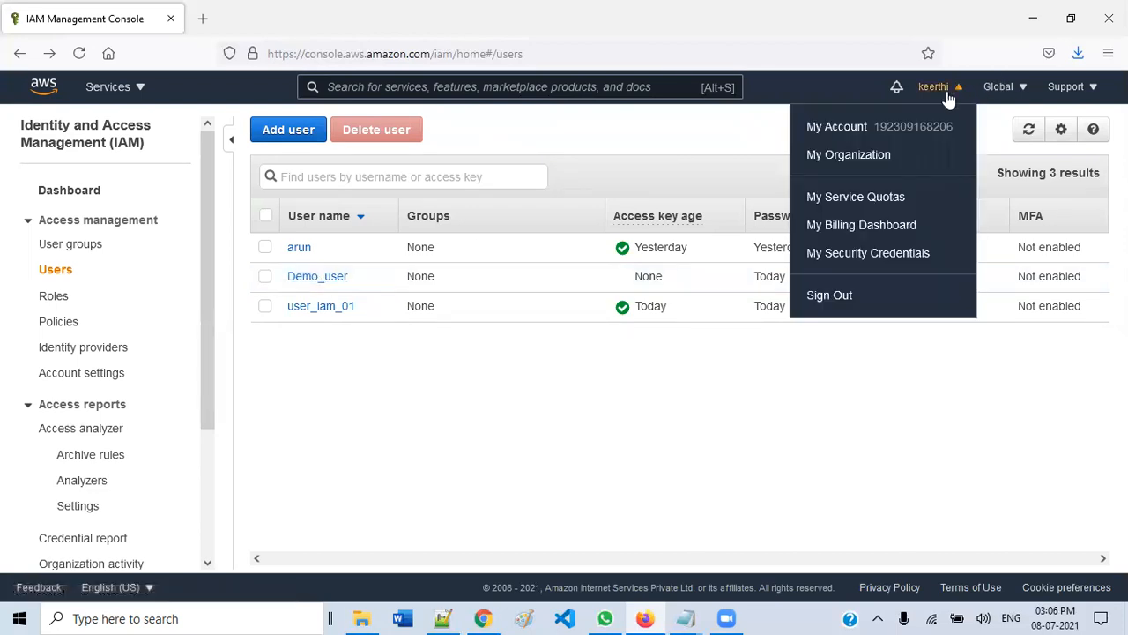
click(833, 296)
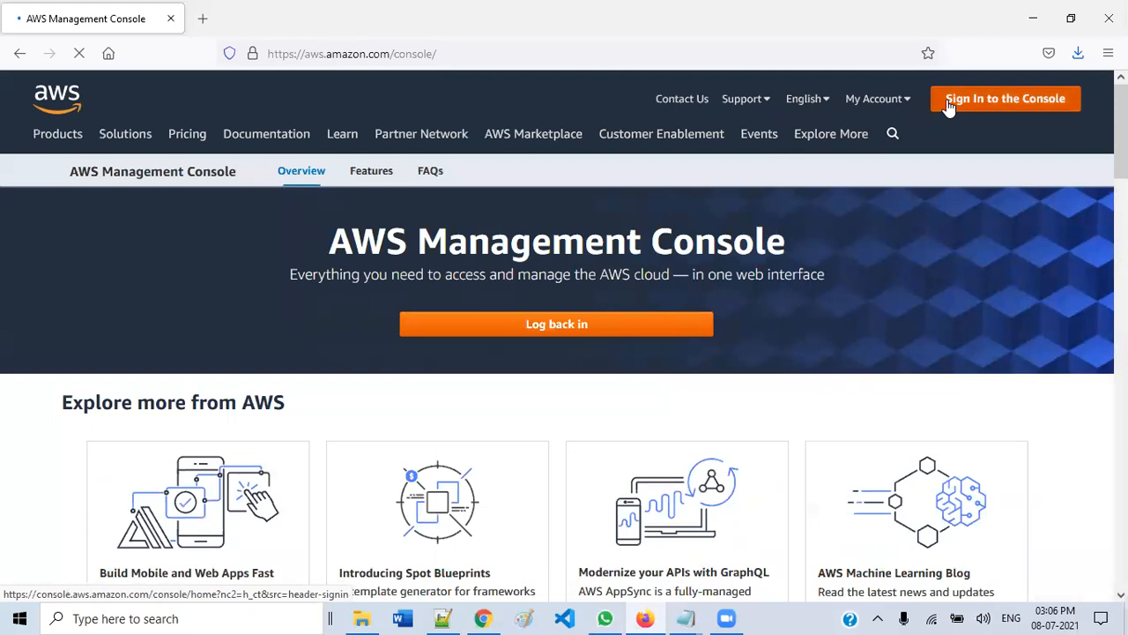
click(949, 107)
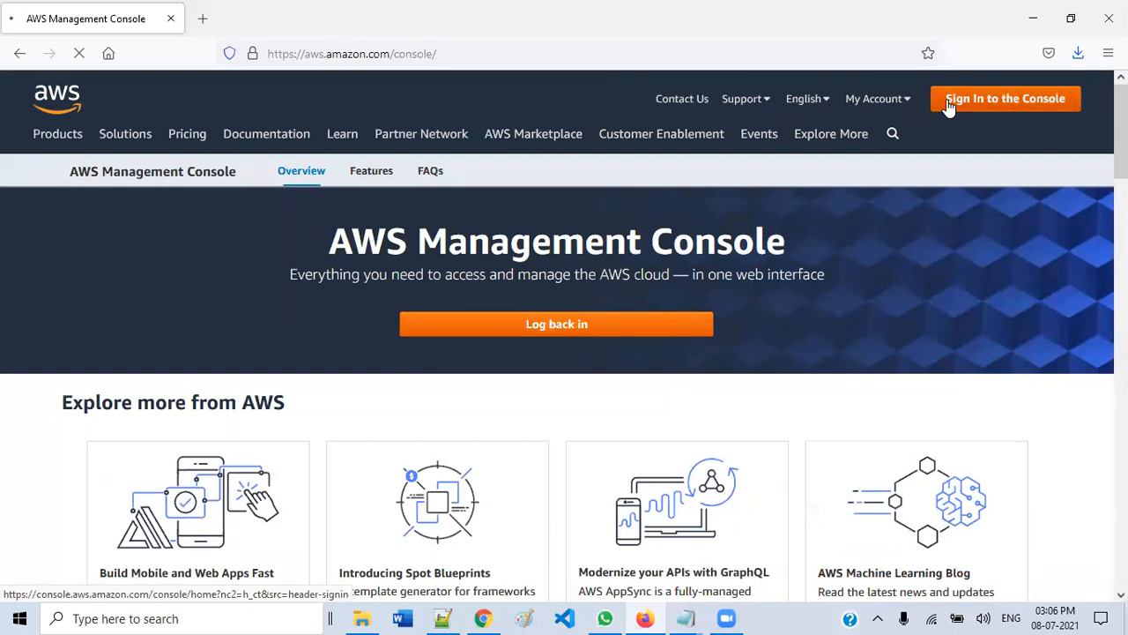
click(1076, 54)
click(881, 96)
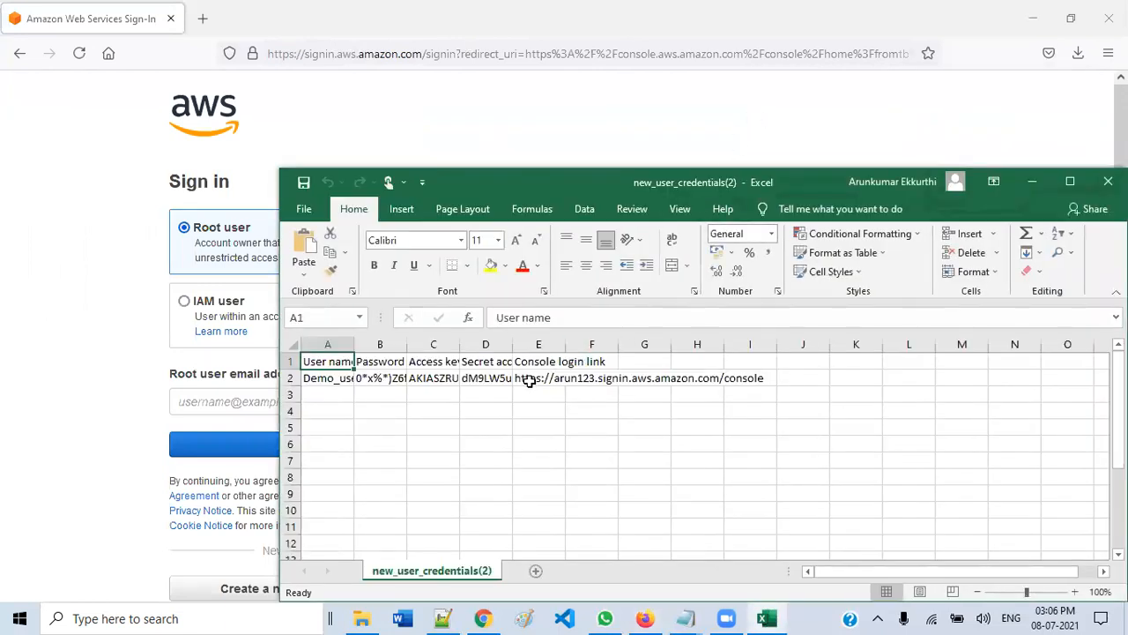
- Open the account's console login page using the link copied from cell E2
click(528, 379)
key(ctrl+c)
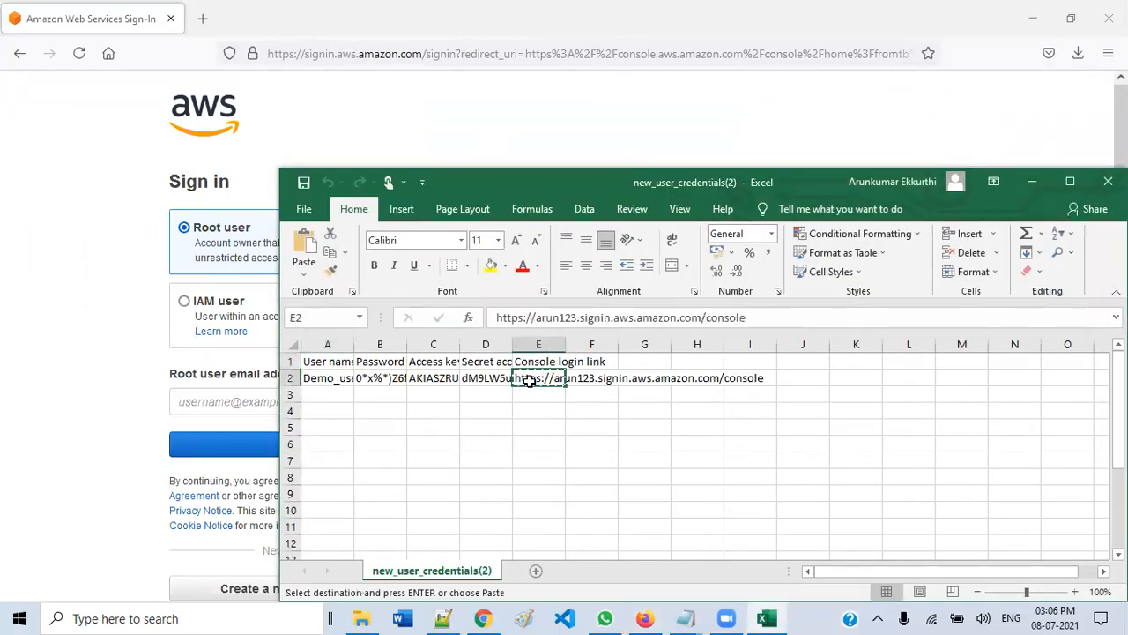
click(348, 54)
key(ctrl+v)
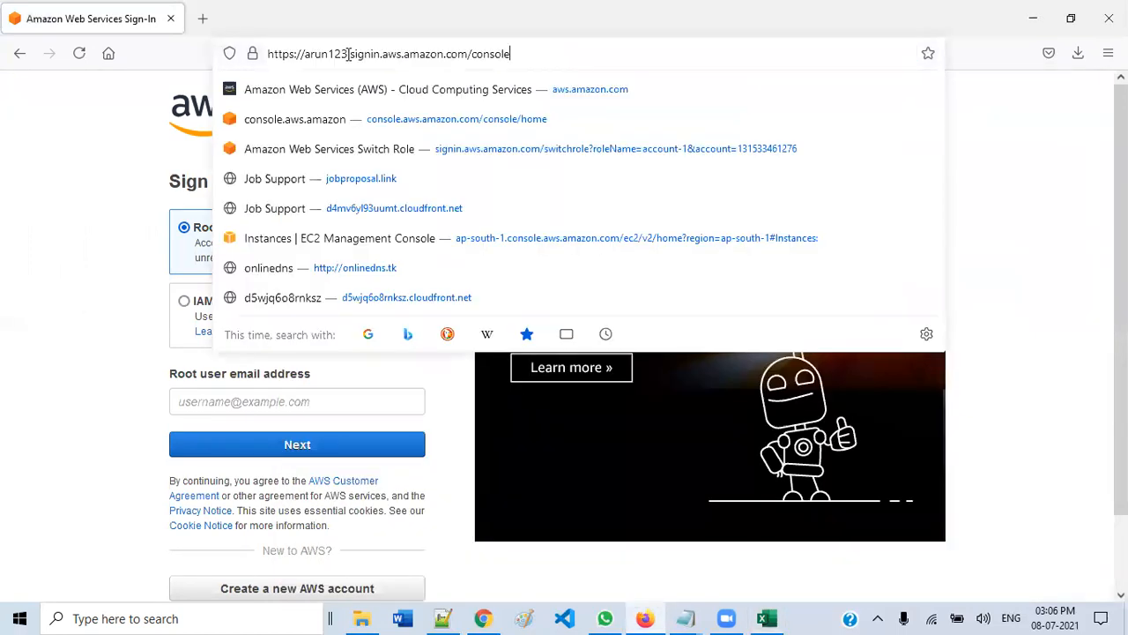
key(Return)
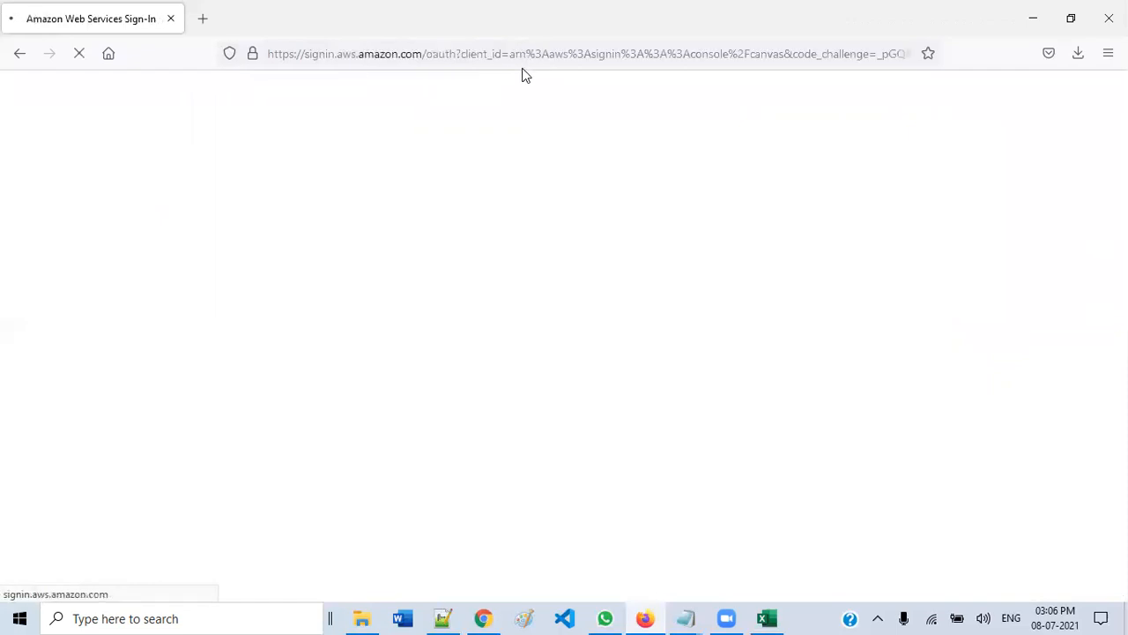
- Fill in Demo_user from cell A2 as the IAM user name
click(766, 614)
click(328, 380)
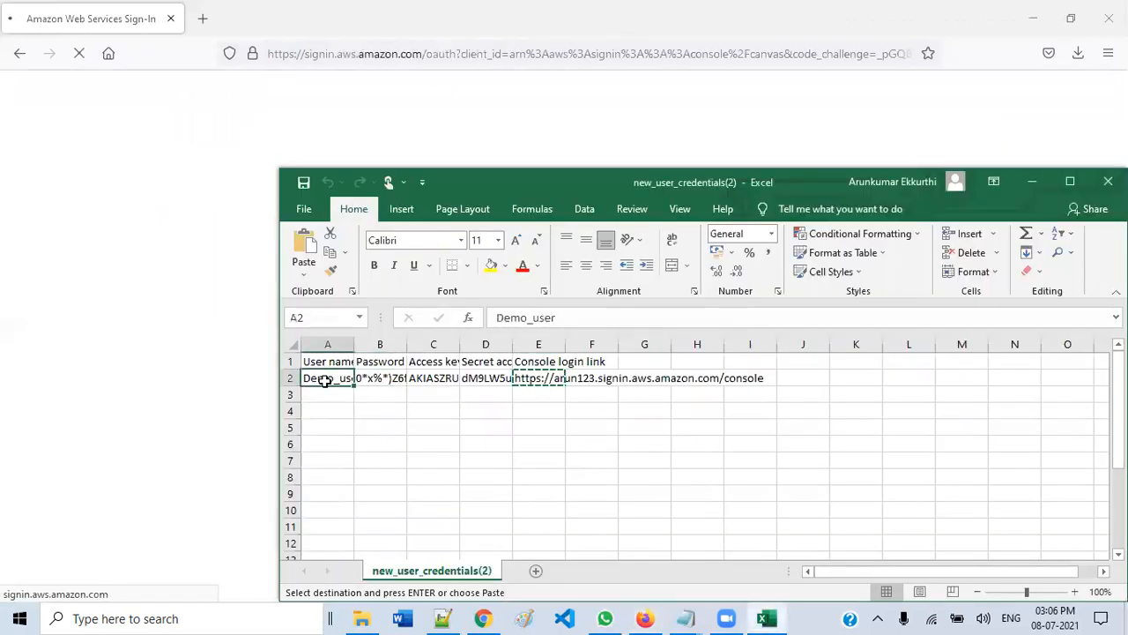
key(ctrl+c)
click(213, 316)
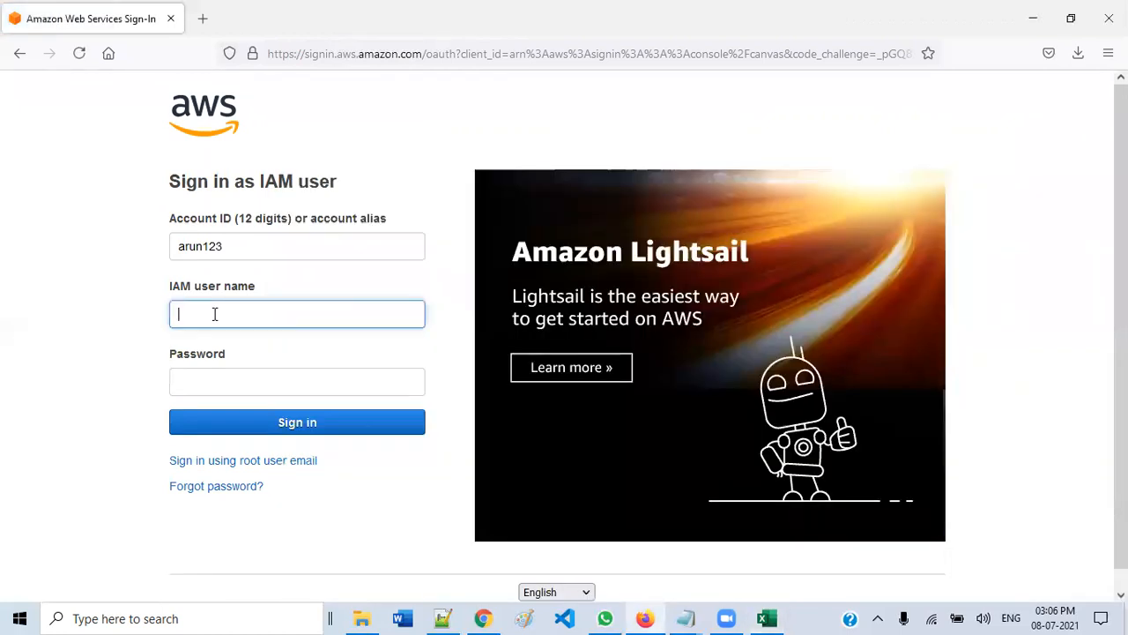
key(ctrl+v)
click(141, 347)
click(194, 377)
click(195, 377)
- Paste the password from cell B2, sign in, and decline saving the login
click(767, 617)
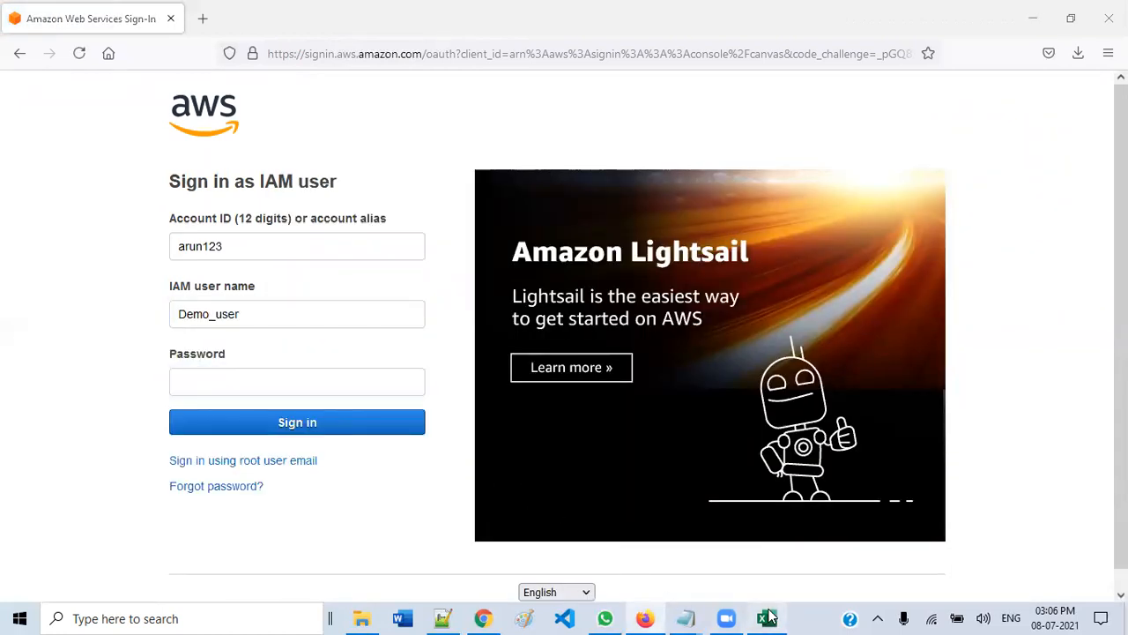
click(374, 378)
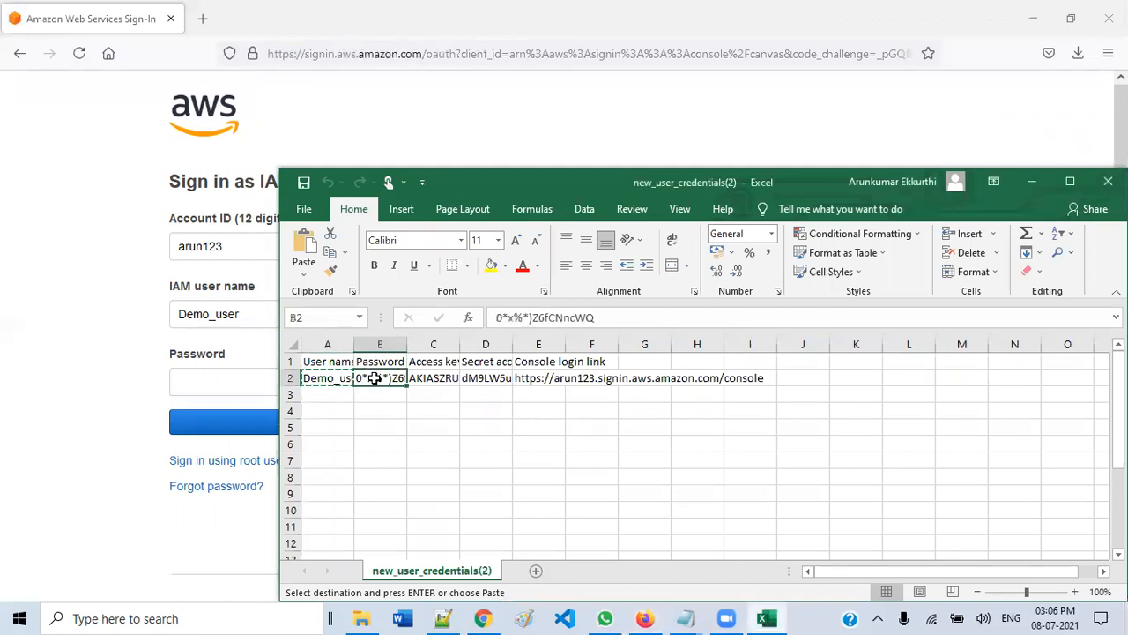
key(ctrl+c)
click(211, 376)
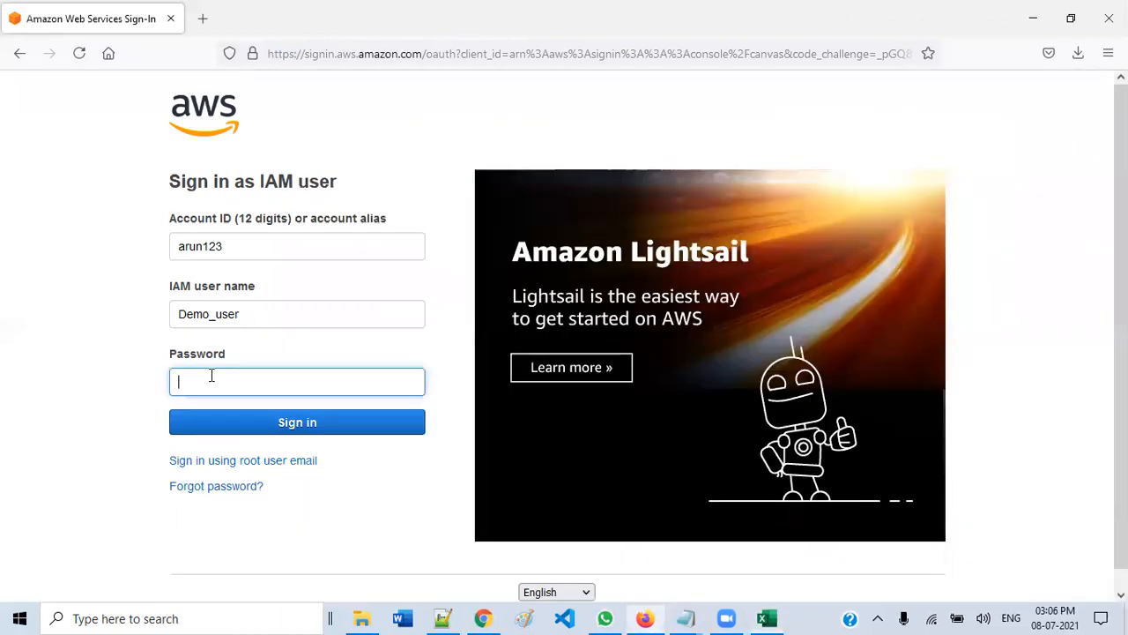
key(ctrl+v)
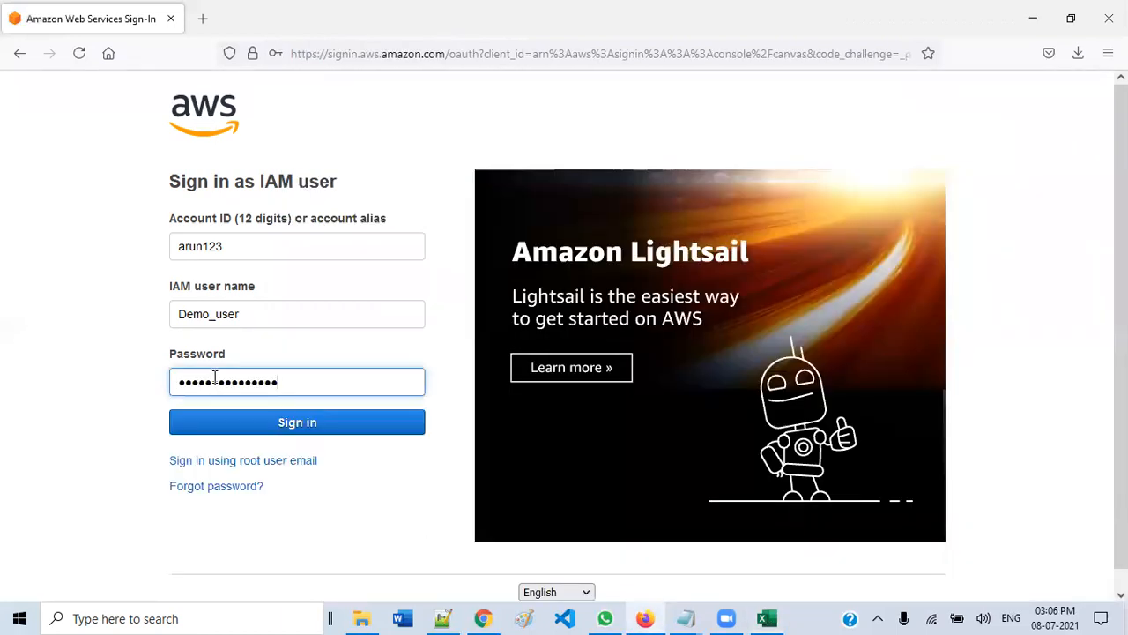
click(280, 422)
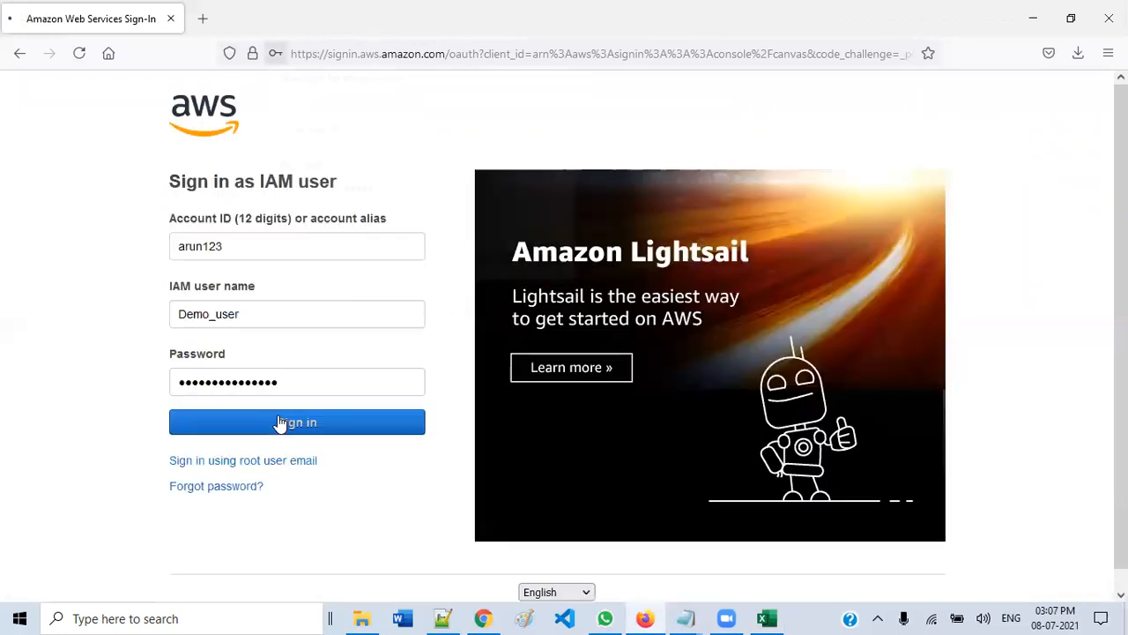
click(481, 267)
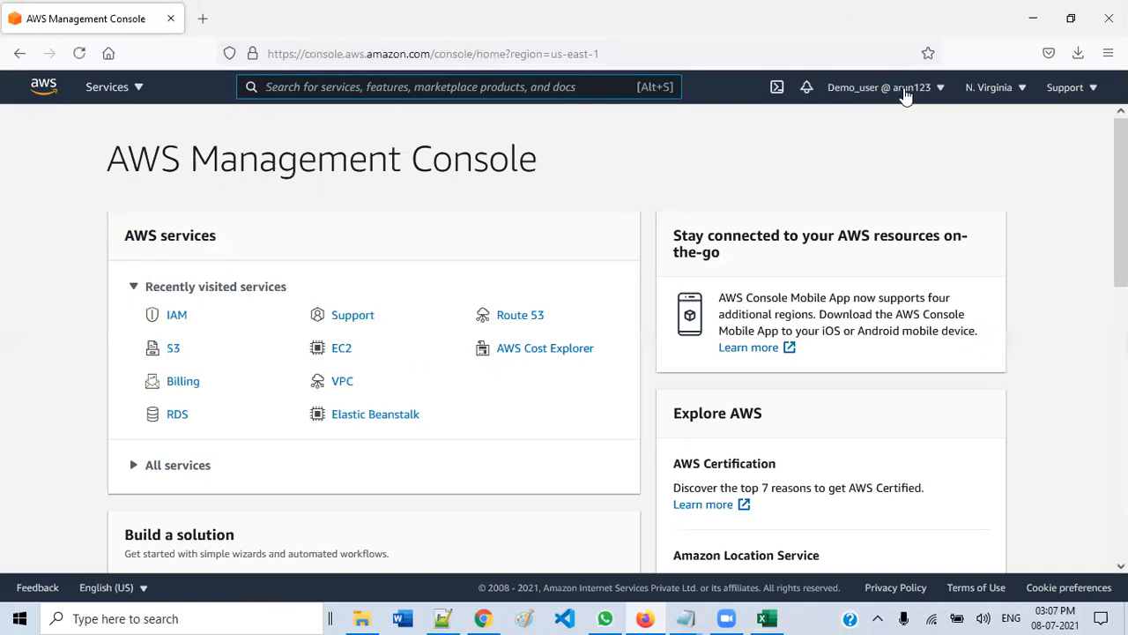
- Verify in the account menu that Demo_user is signed in, then open S3 from Recently visited
click(940, 92)
click(940, 96)
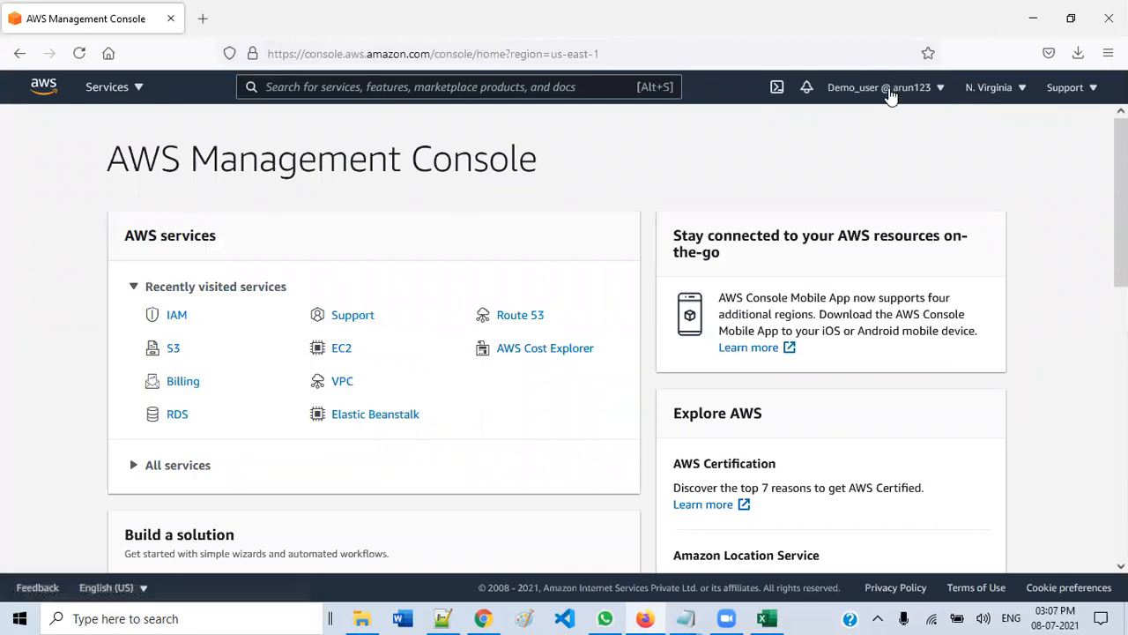
click(888, 94)
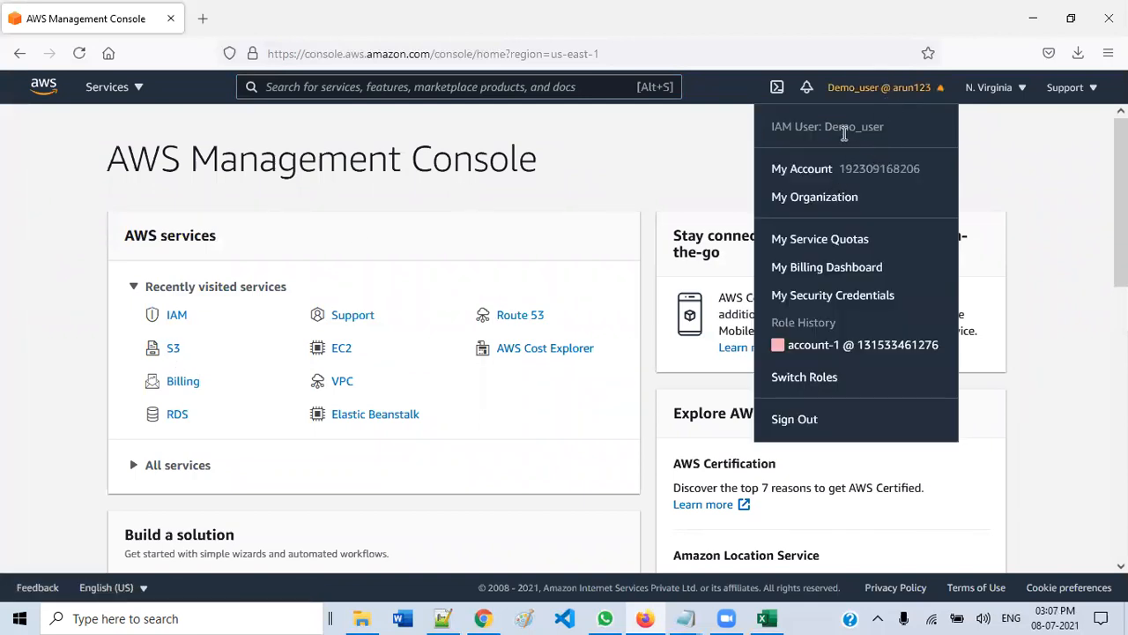
drag(824, 127, 886, 133)
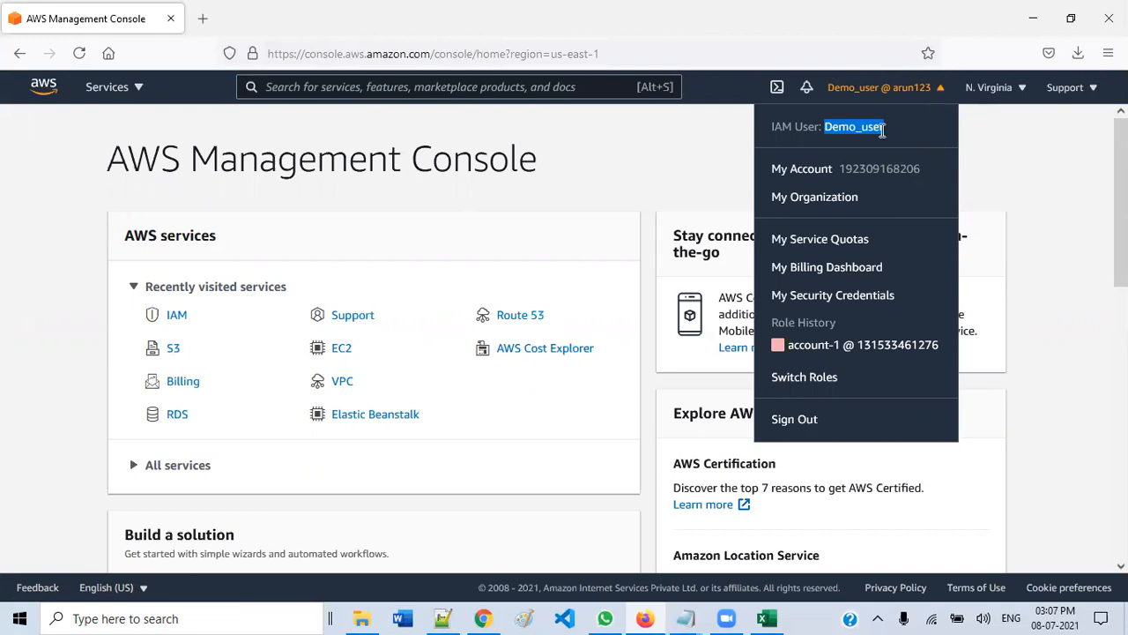
click(936, 91)
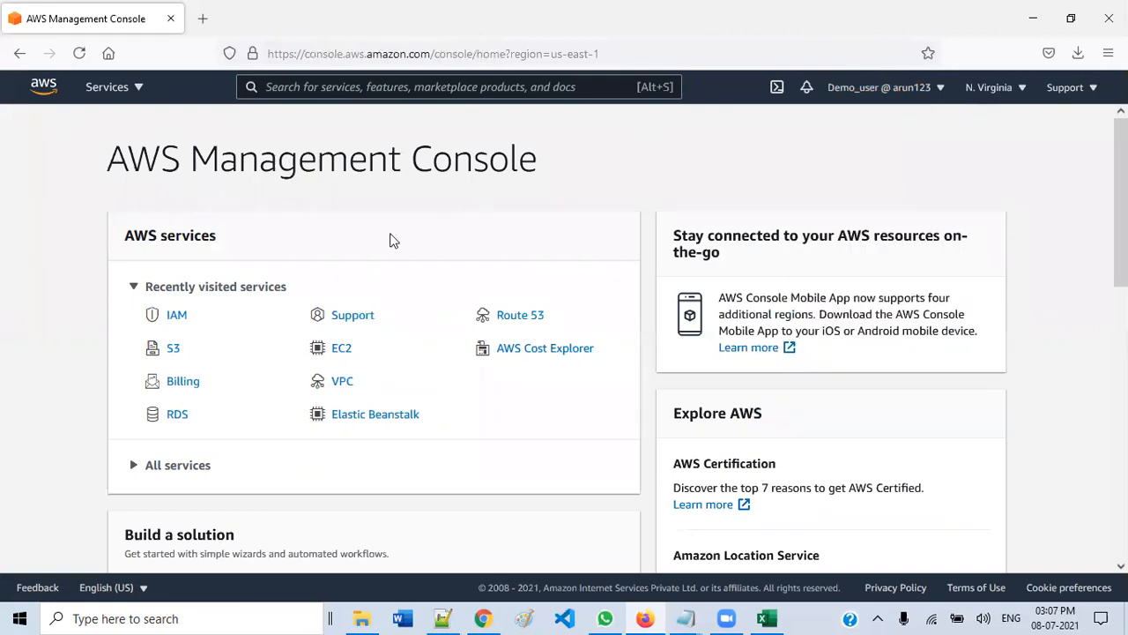
click(173, 352)
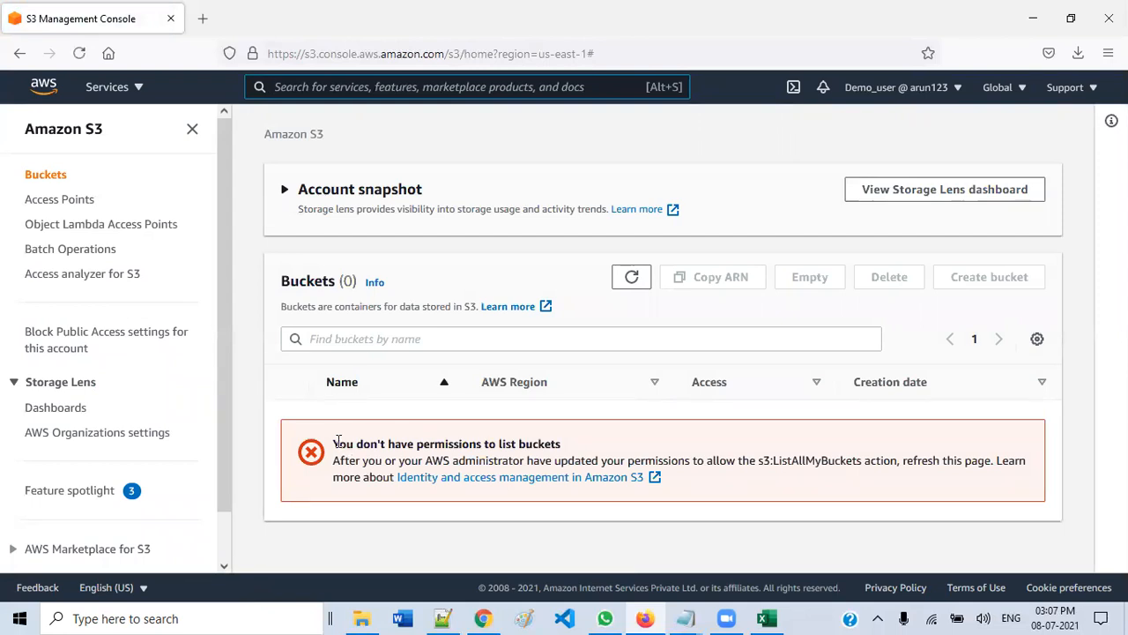
- Note the no-permission-to-list-buckets error, then choose Switch Roles from the Demo_user account menu
drag(334, 444, 567, 452)
click(567, 452)
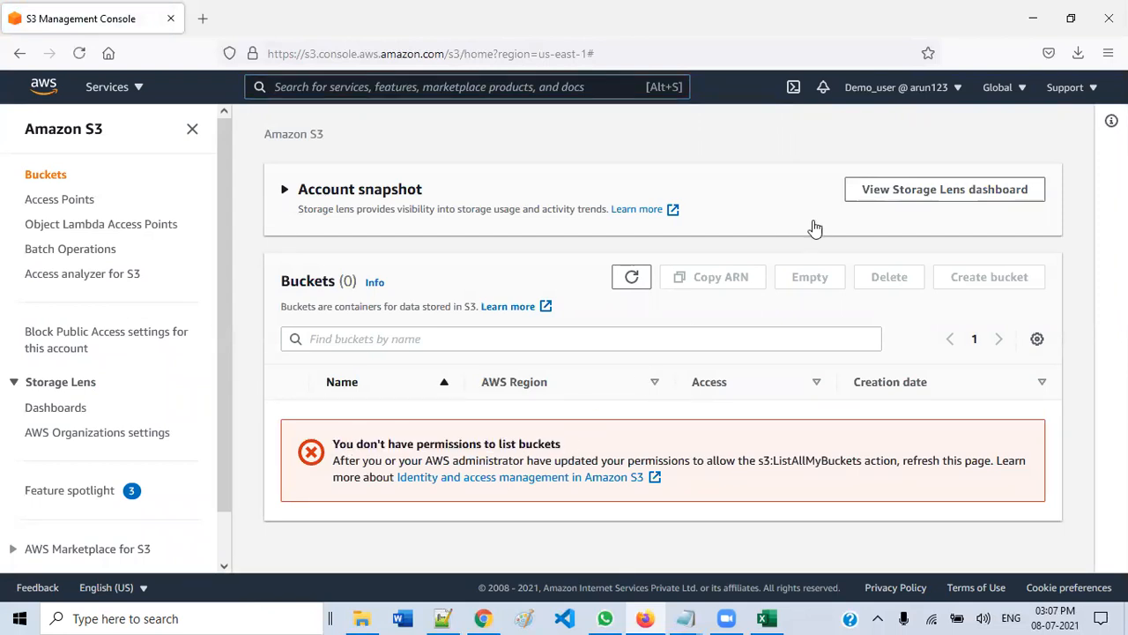
click(930, 92)
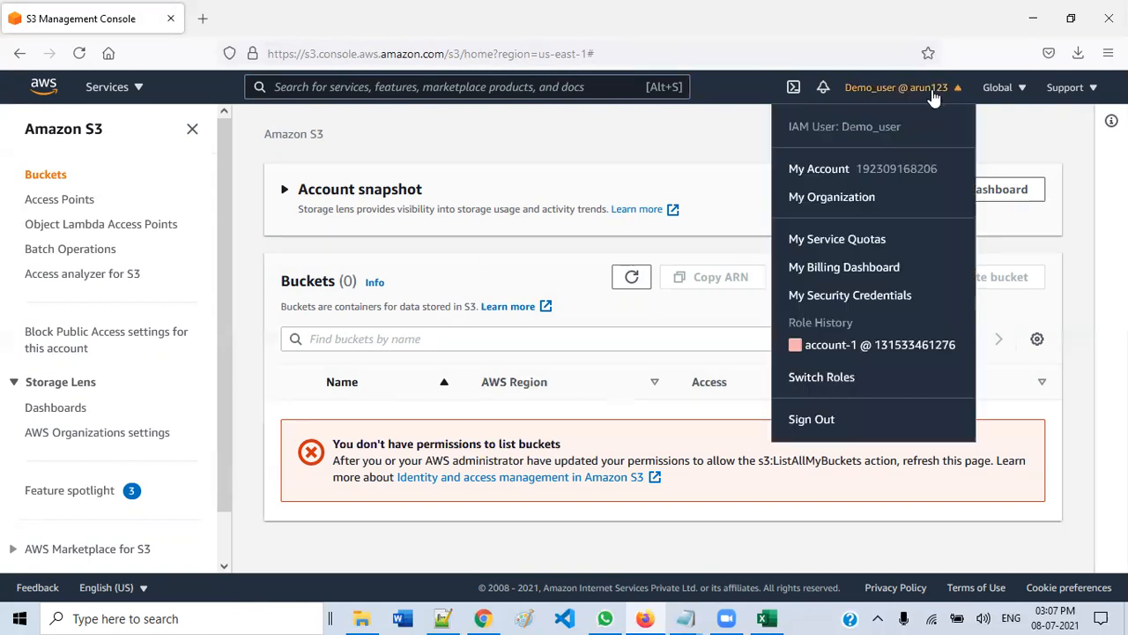
click(826, 379)
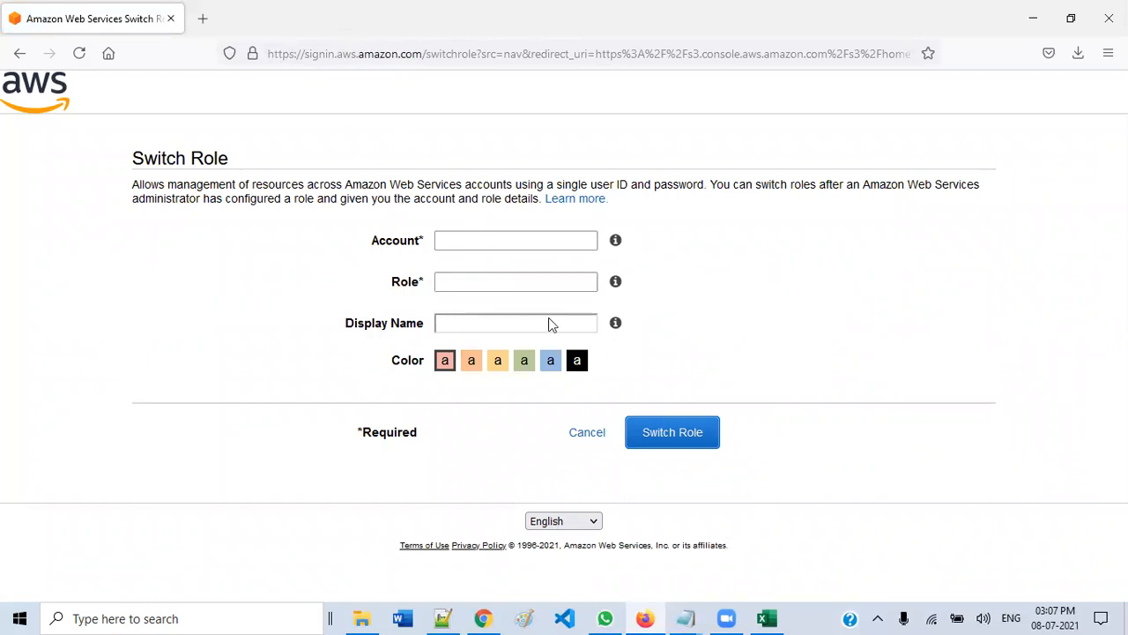
- Copy the switch-role link from the Account-1A role summary in Chrome, then go back to Firefox
mouse_move(487, 616)
click(483, 540)
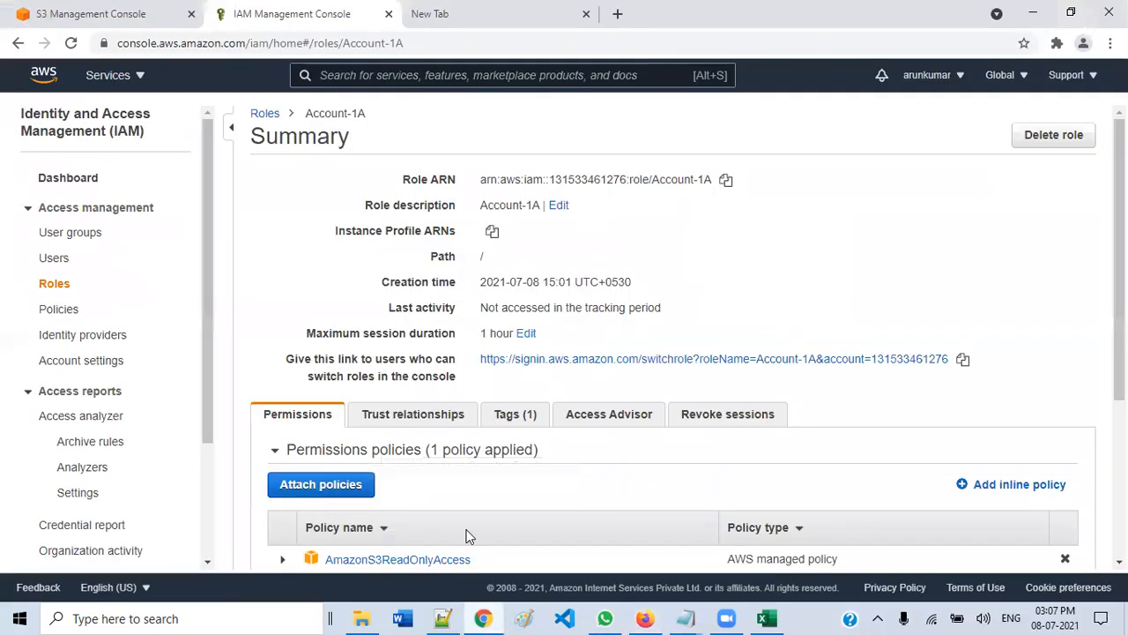
click(963, 361)
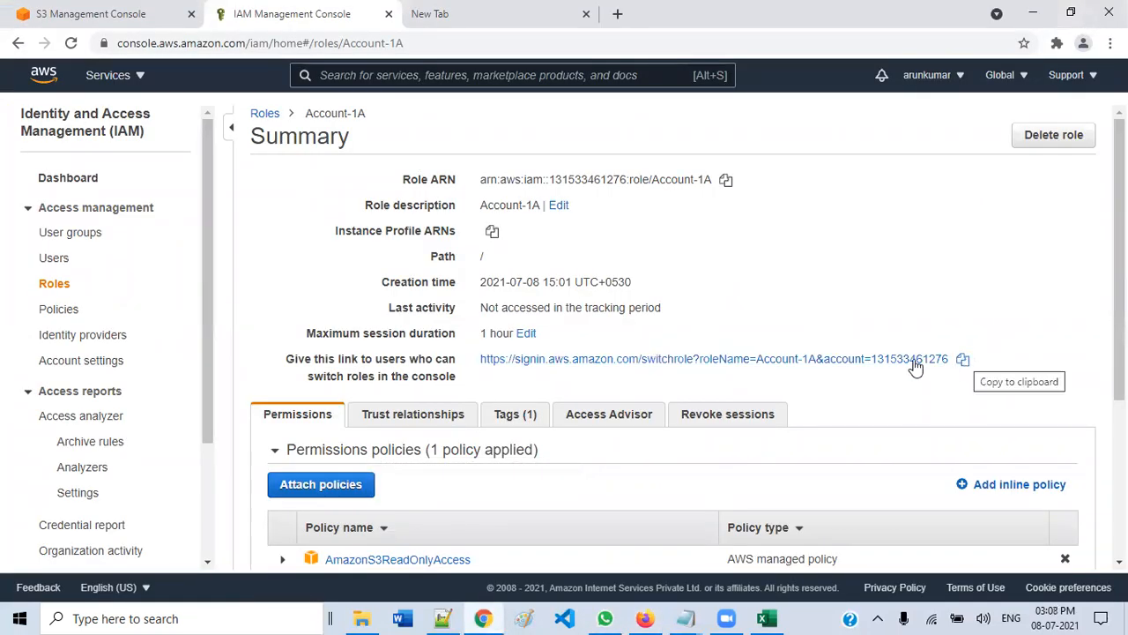
drag(287, 361, 458, 370)
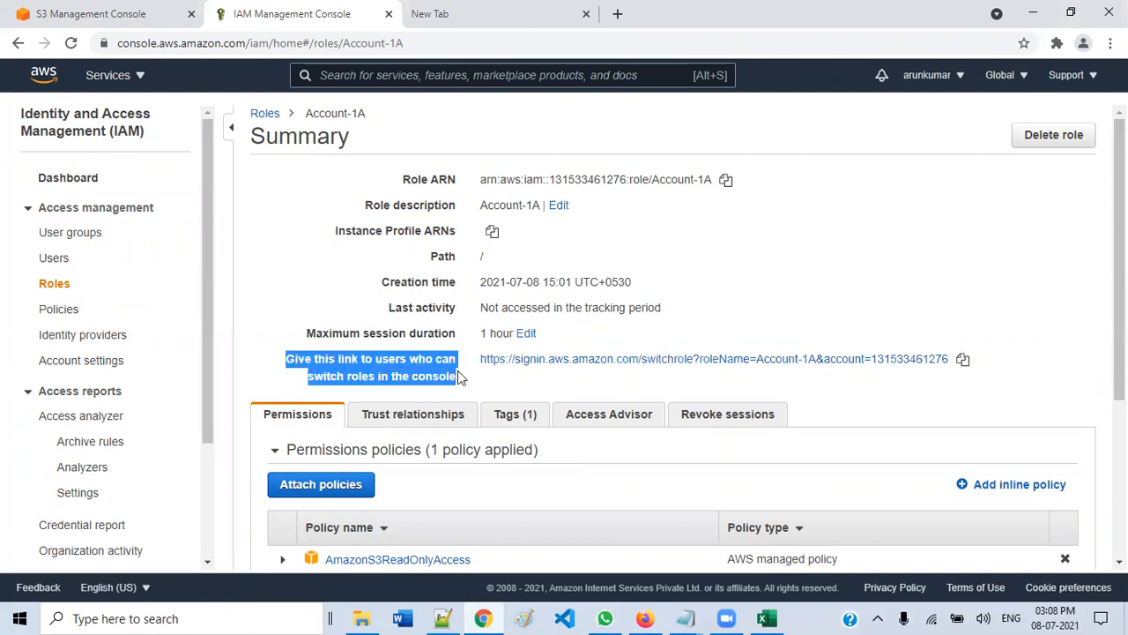
click(963, 363)
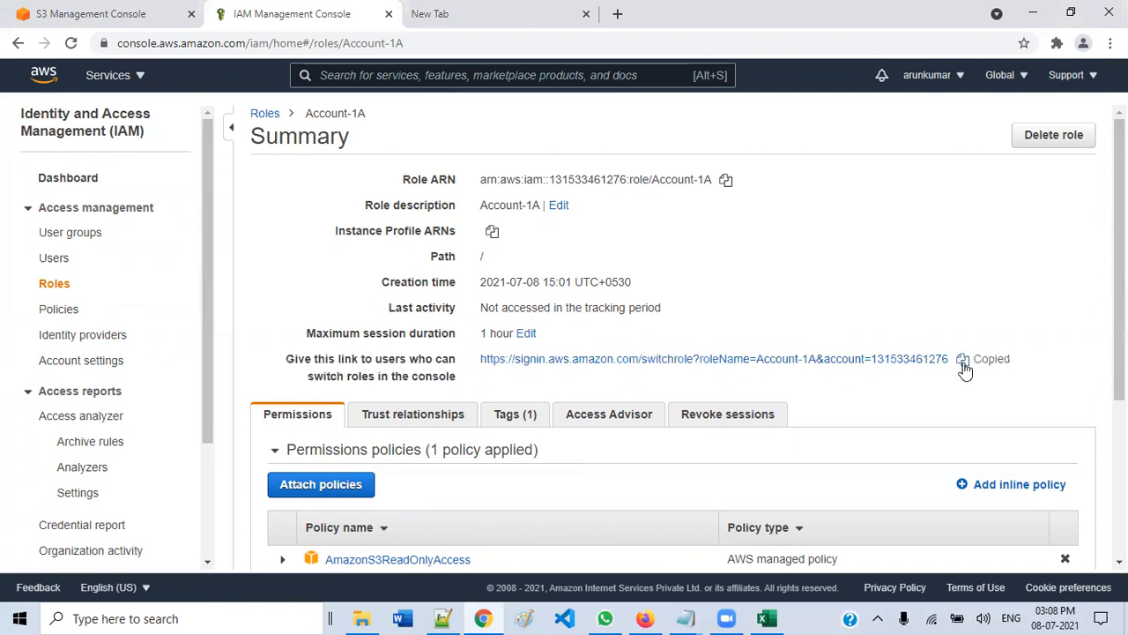
click(646, 618)
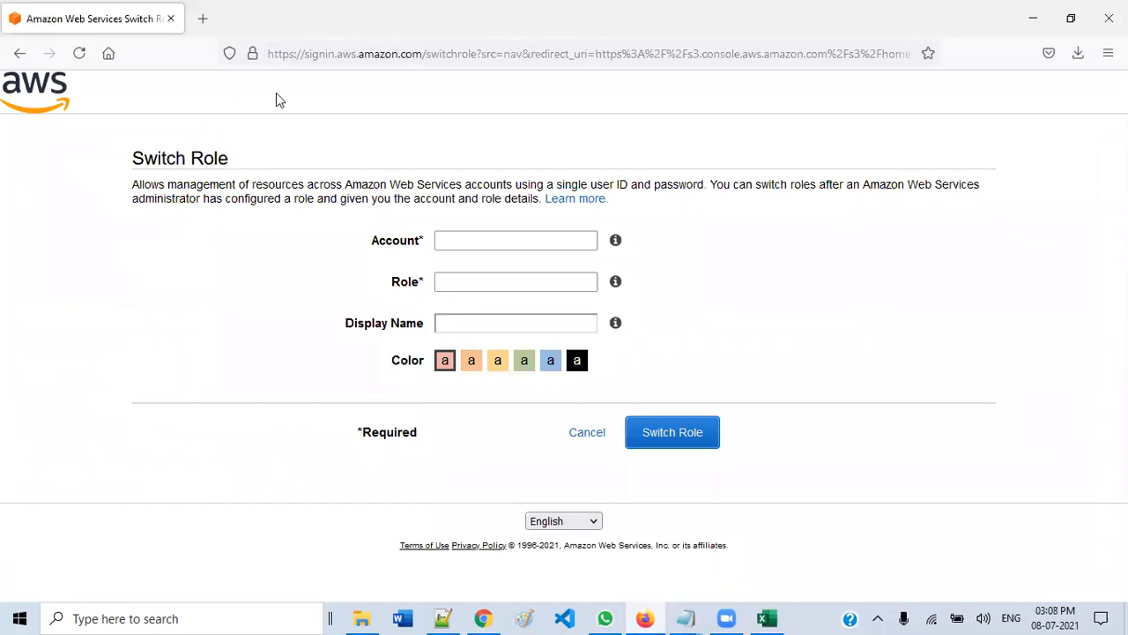
- Paste the copied Account-1A switch-role URL into the address bar and load it
click(357, 54)
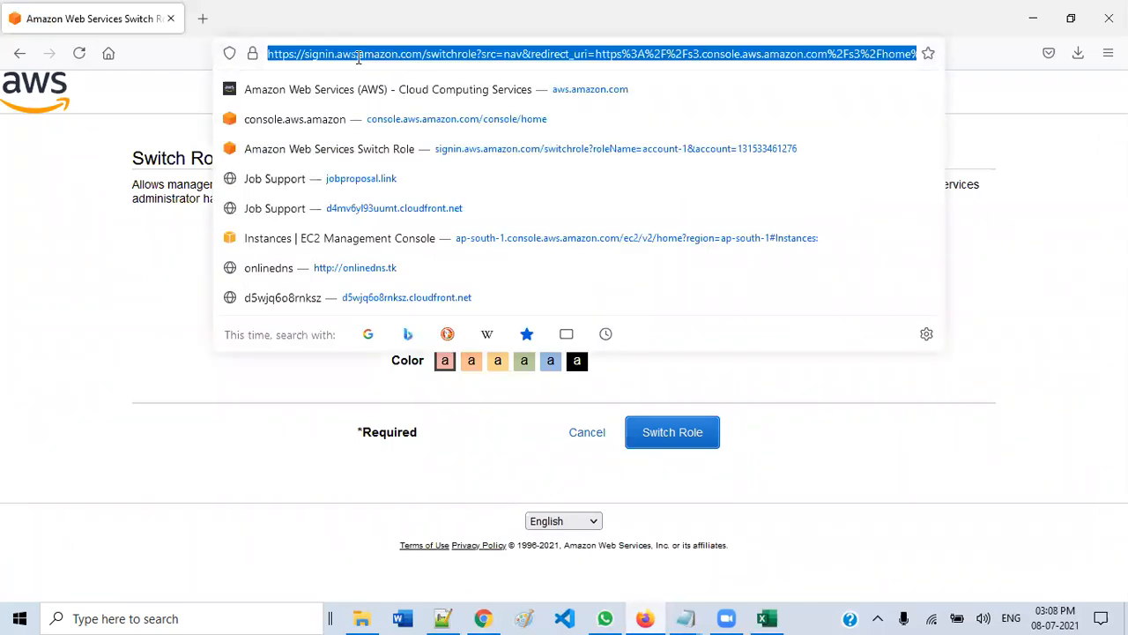
key(ctrl+v)
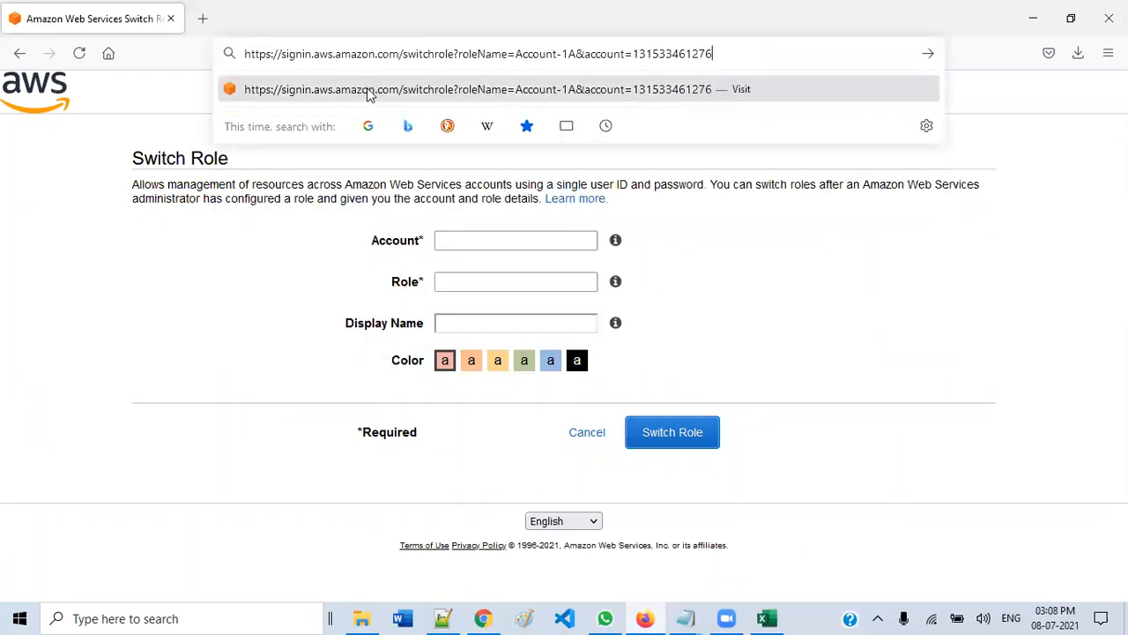
key(Return)
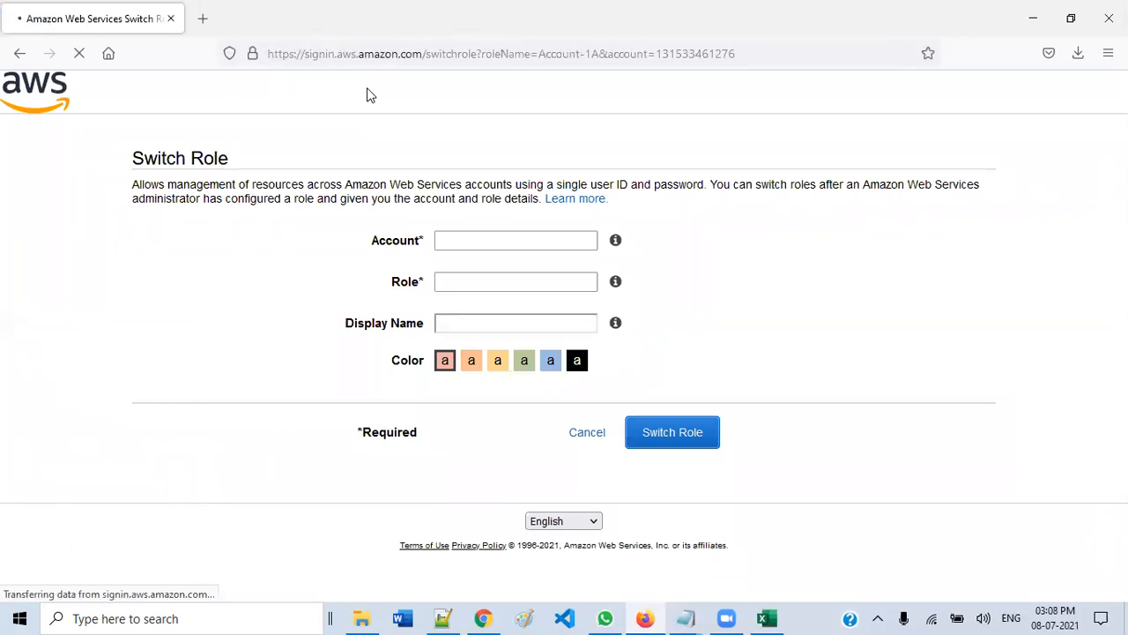